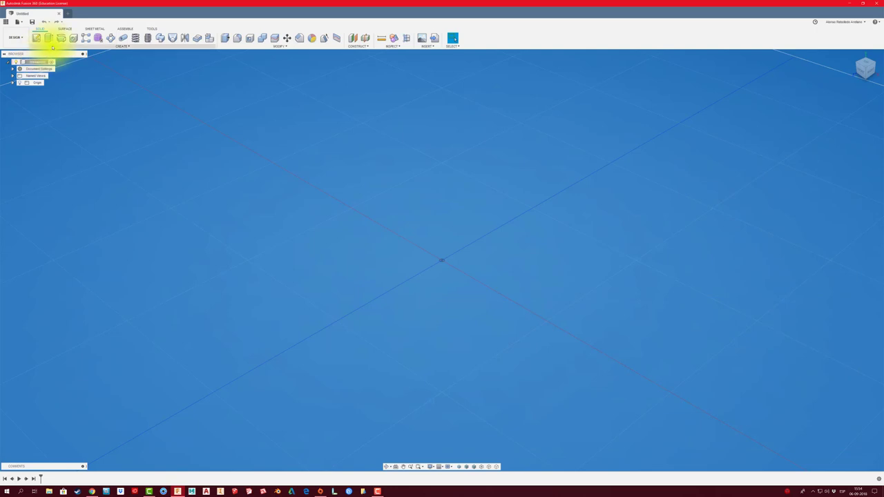
# Start a new sketch on the horizontal ground origin plane.
pyautogui.click(36, 39)
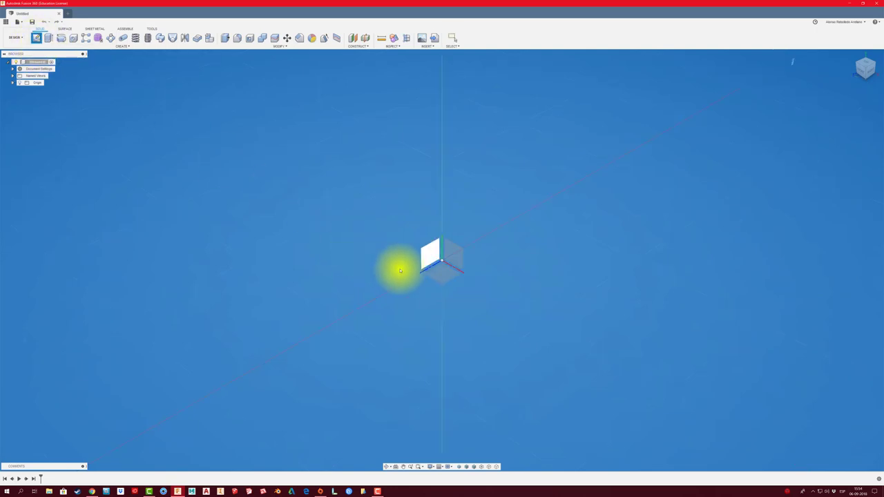
pyautogui.click(443, 276)
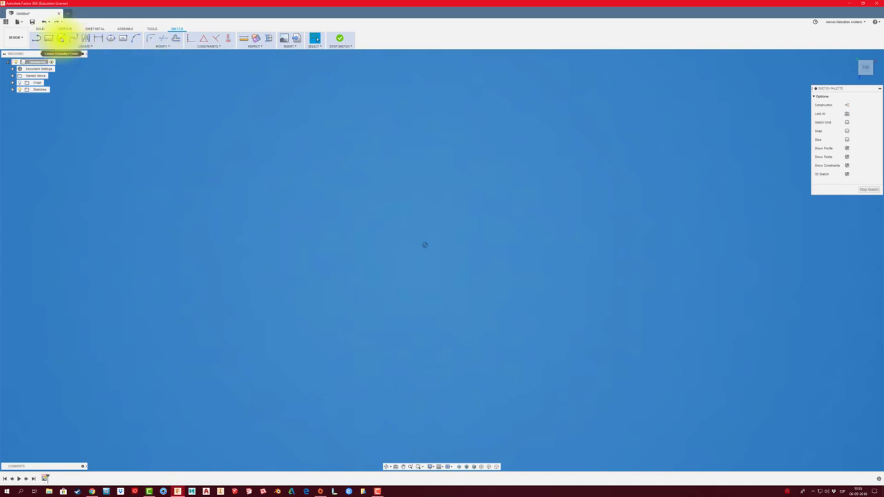
# Draw a circle at the origin and a larger concentric circle around it.
pyautogui.click(61, 38)
pyautogui.click(426, 247)
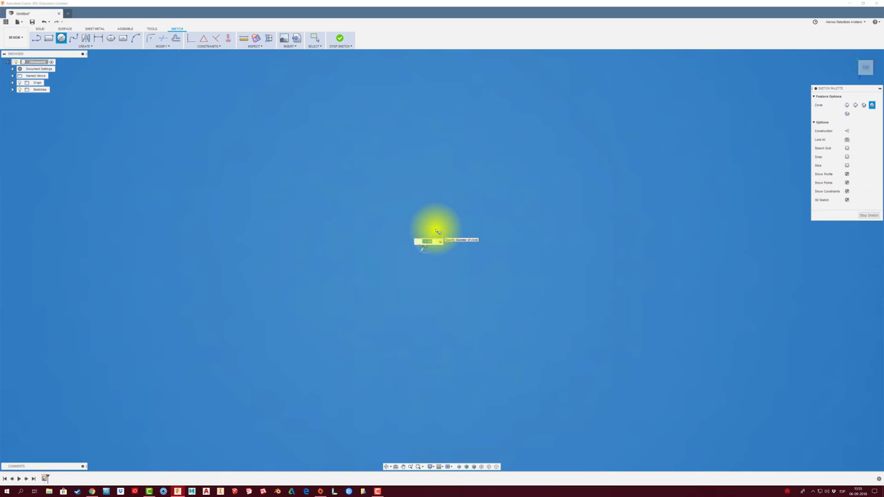
pyautogui.press('Escape')
pyautogui.scroll(5, 428, 247)
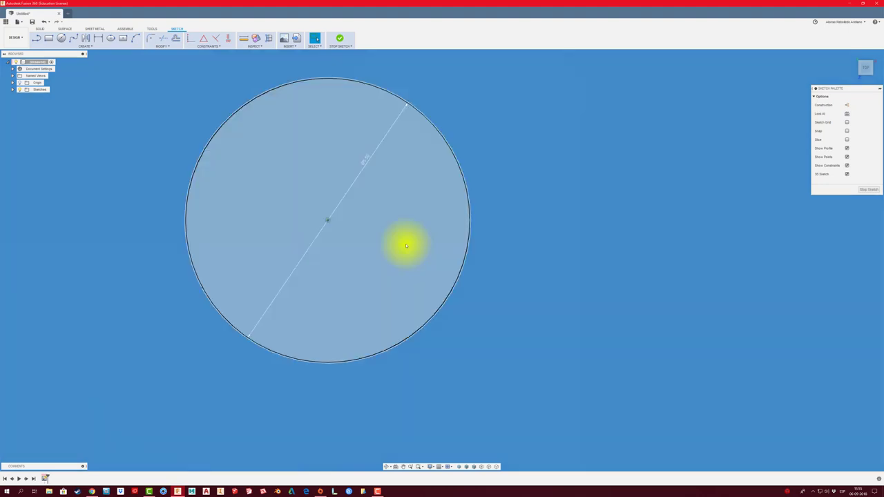
pyautogui.scroll(-1, 475, 264)
pyautogui.press('c')
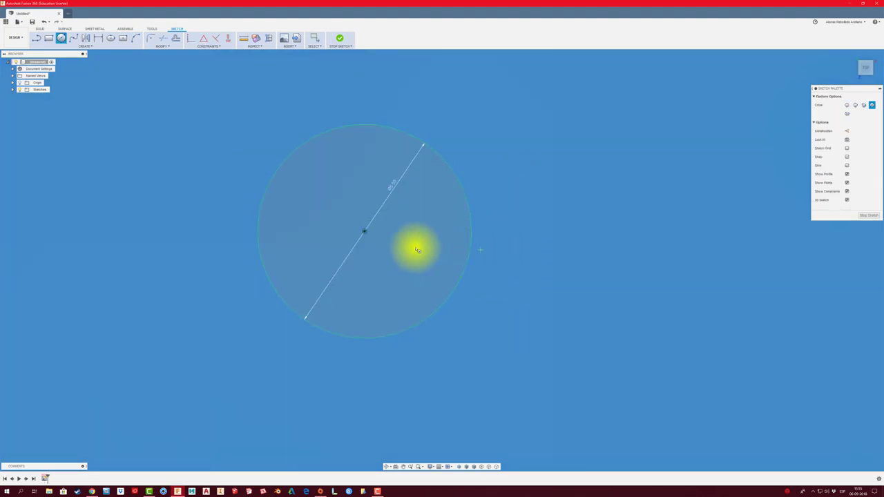
pyautogui.click(366, 232)
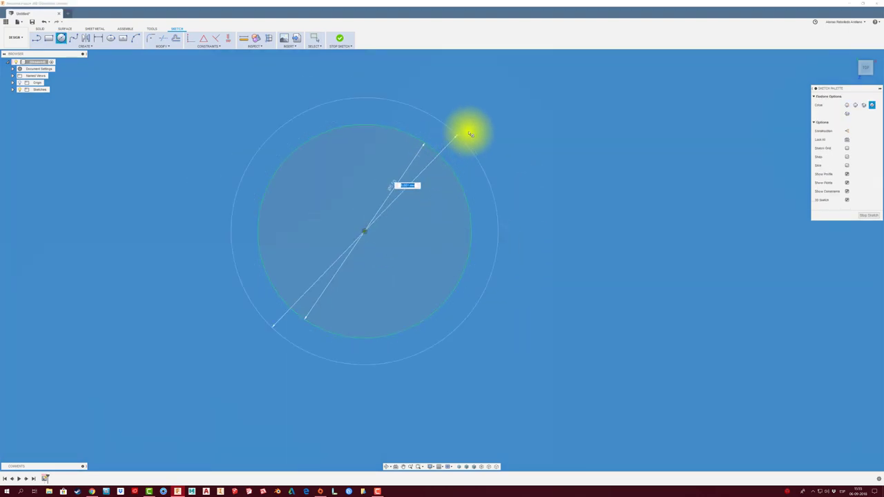
pyautogui.click(472, 132)
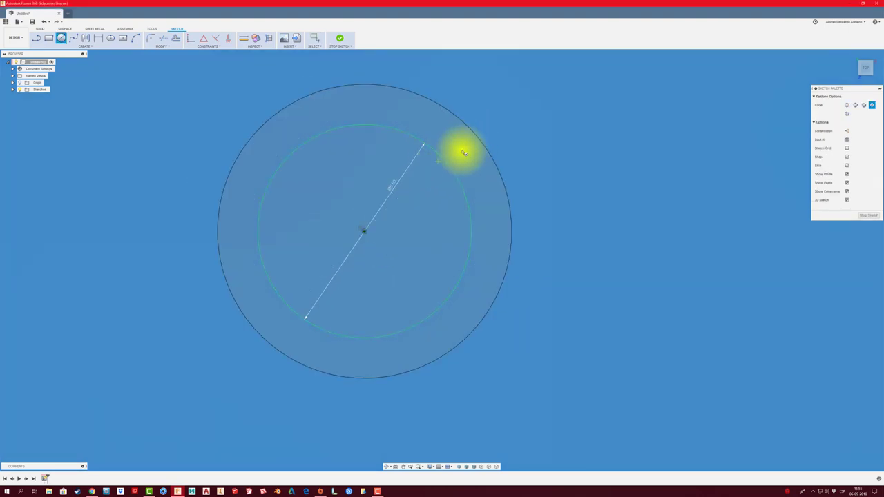
# Dimension the ring gap between the two circles as 1.20.
pyautogui.click(98, 38)
pyautogui.click(269, 189)
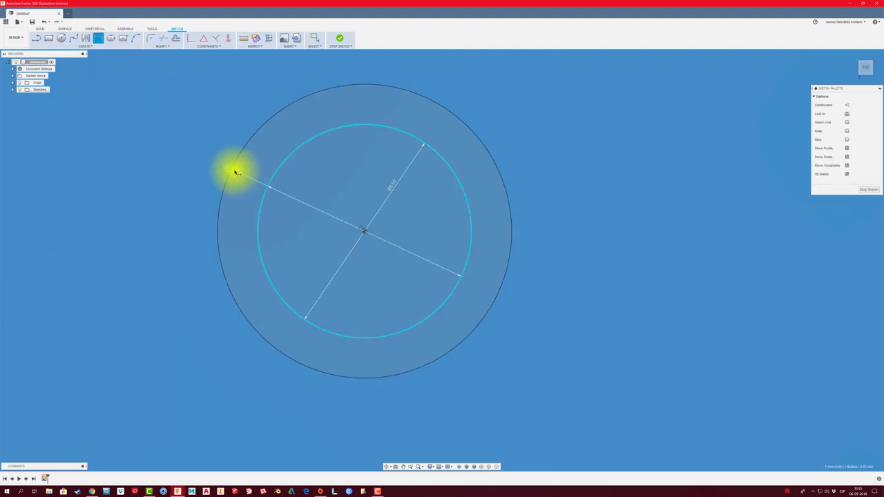
pyautogui.keyDown('shift'); pyautogui.click(231, 172); pyautogui.keyUp('shift')
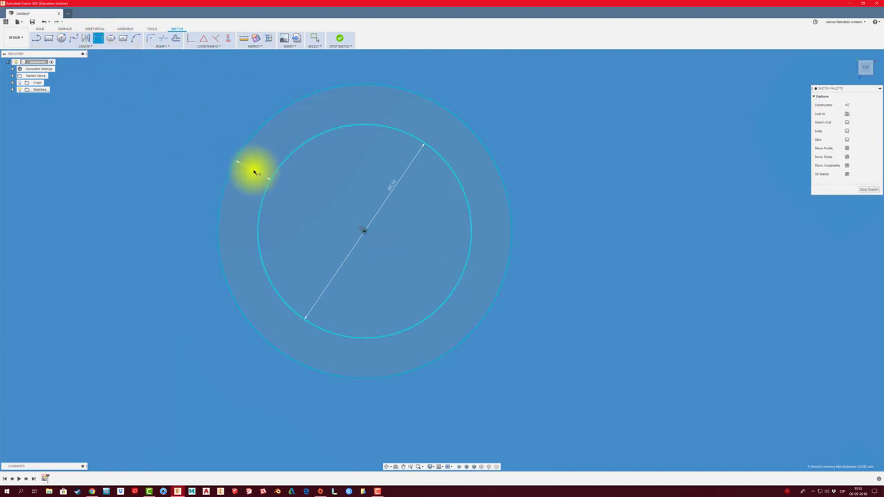
pyautogui.click(254, 170)
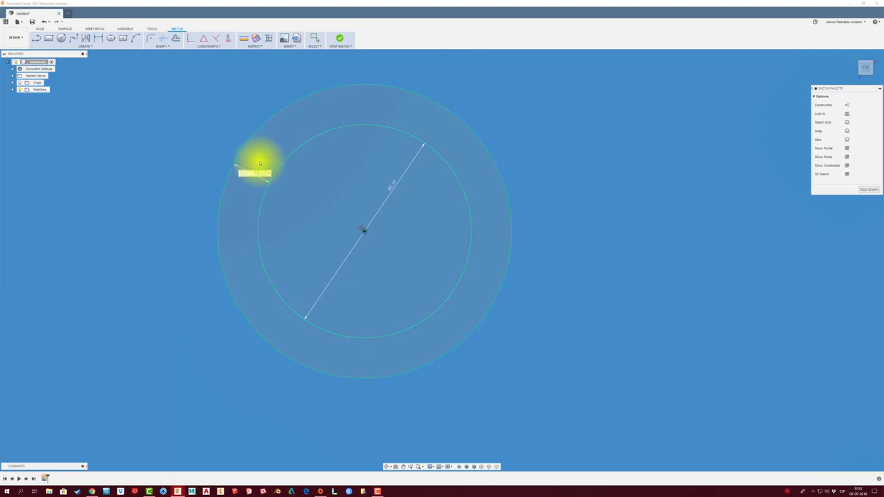
pyautogui.press('Return')
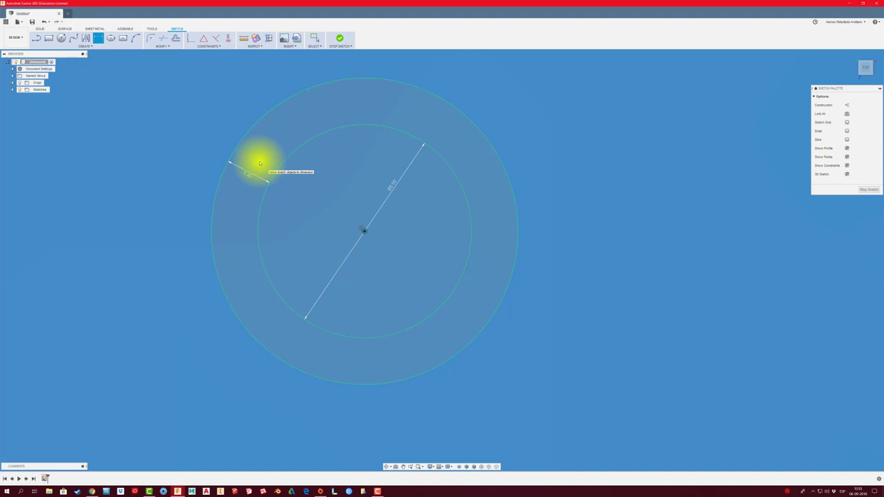
pyautogui.scroll(-2, 260, 163)
pyautogui.scroll(-2, 265, 200)
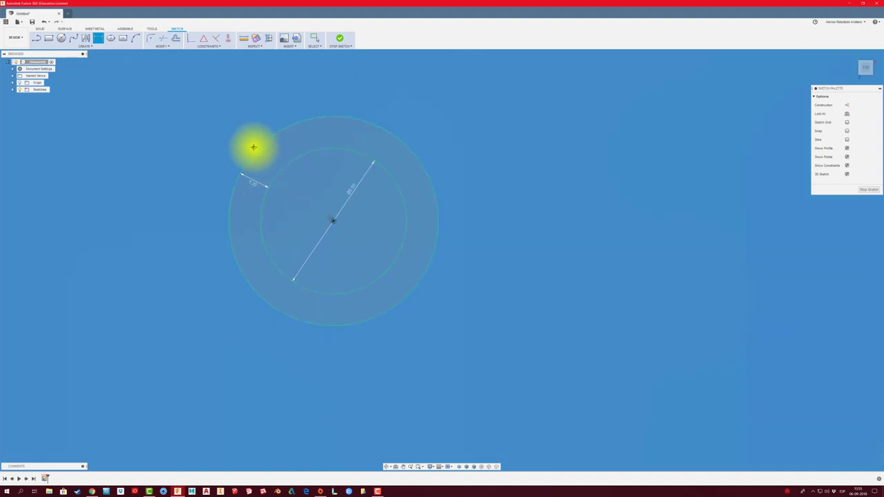
# Draw a vertical line from the ring's centre straight up past its outer edge.
pyautogui.click(36, 38)
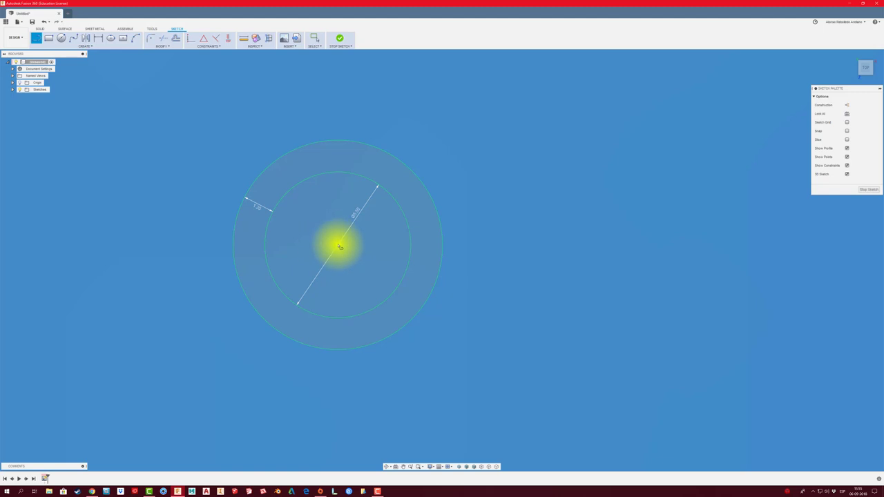
pyautogui.click(338, 245)
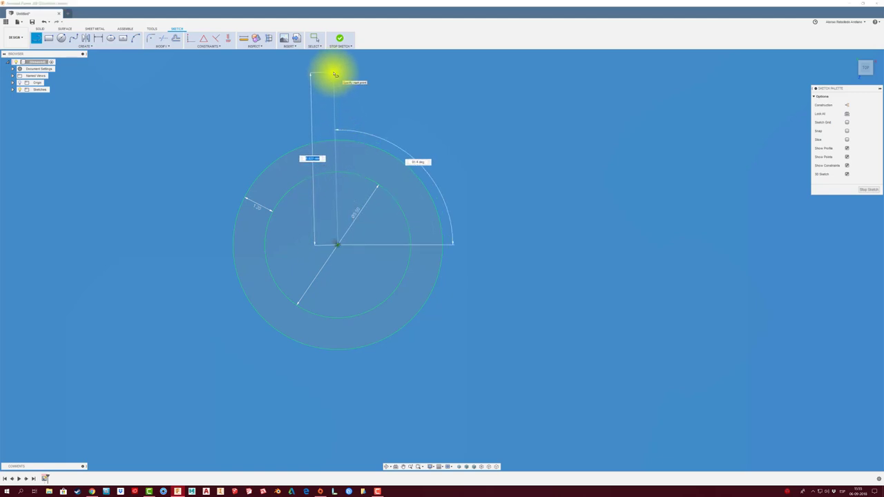
pyautogui.click(337, 73)
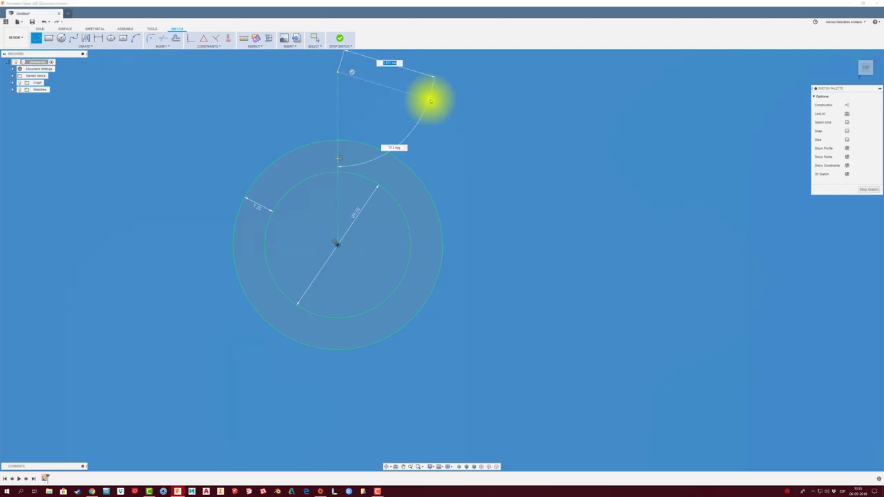
pyautogui.rightClick(456, 123)
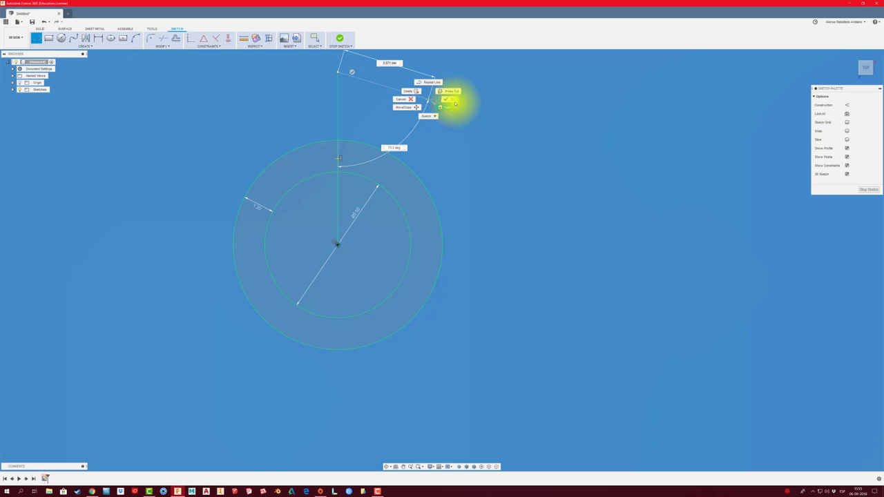
pyautogui.click(450, 99)
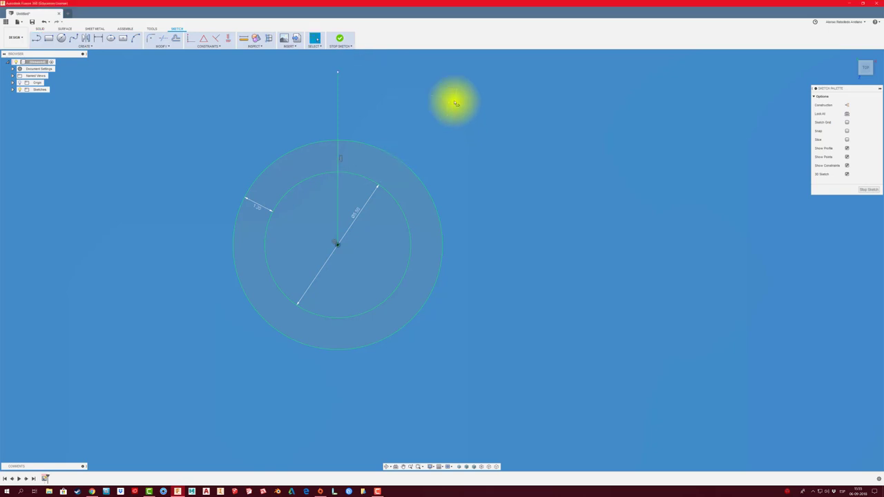
# Convert the vertical line to construction geometry.
pyautogui.click(339, 123)
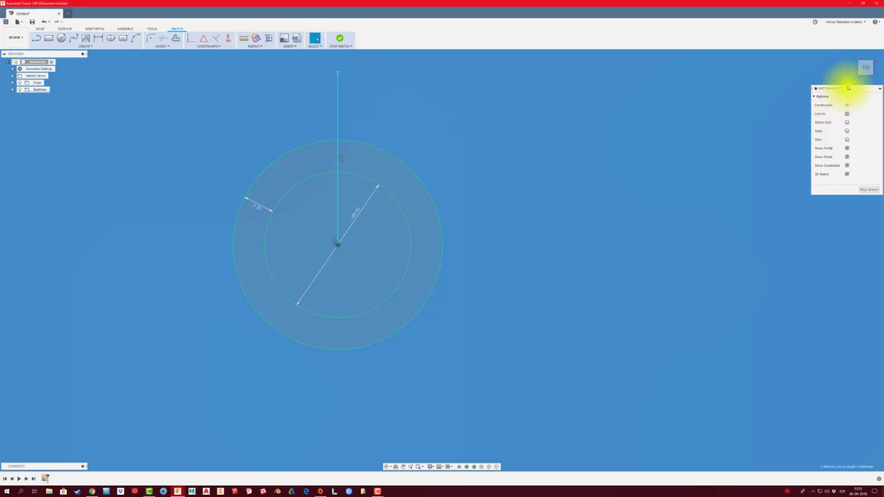
pyautogui.moveTo(850, 89); pyautogui.dragTo(590, 205)
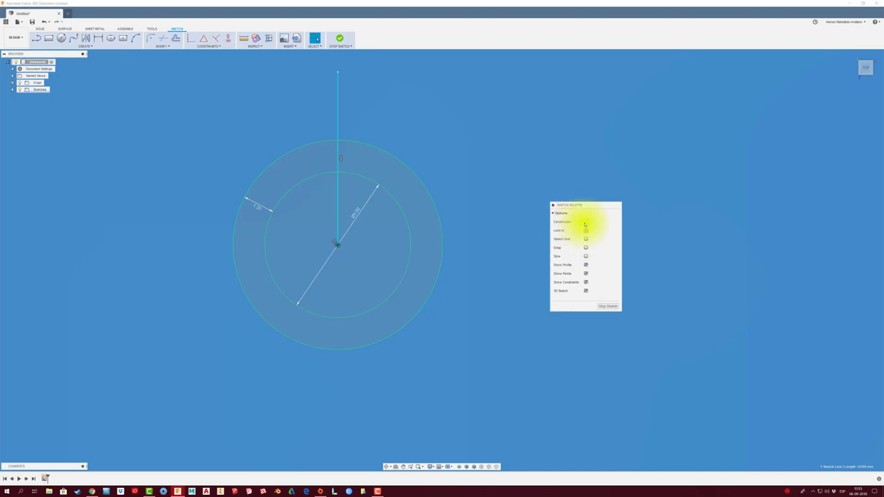
pyautogui.click(586, 222)
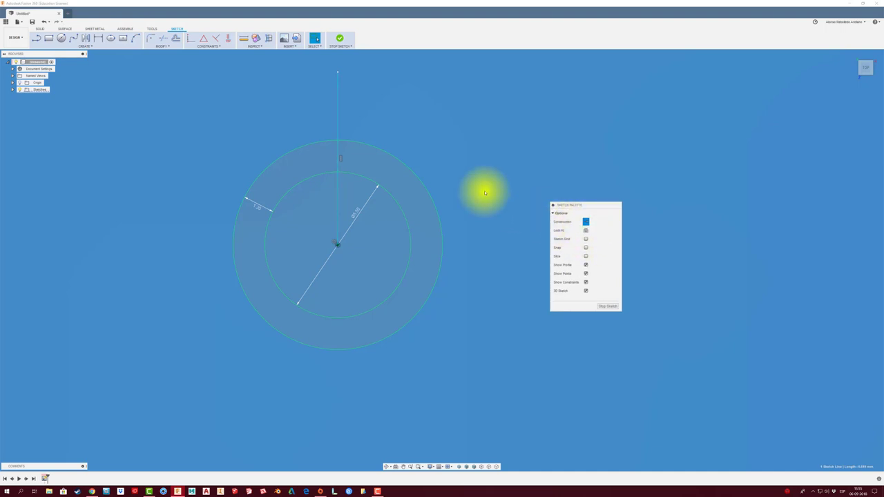
pyautogui.scroll(-2, 473, 183)
pyautogui.scroll(-1, 463, 173)
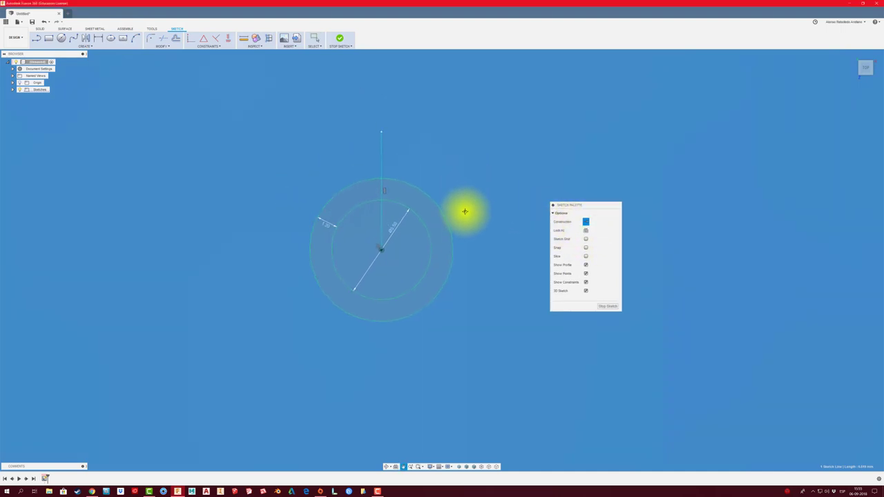
pyautogui.scroll(1, 411, 163)
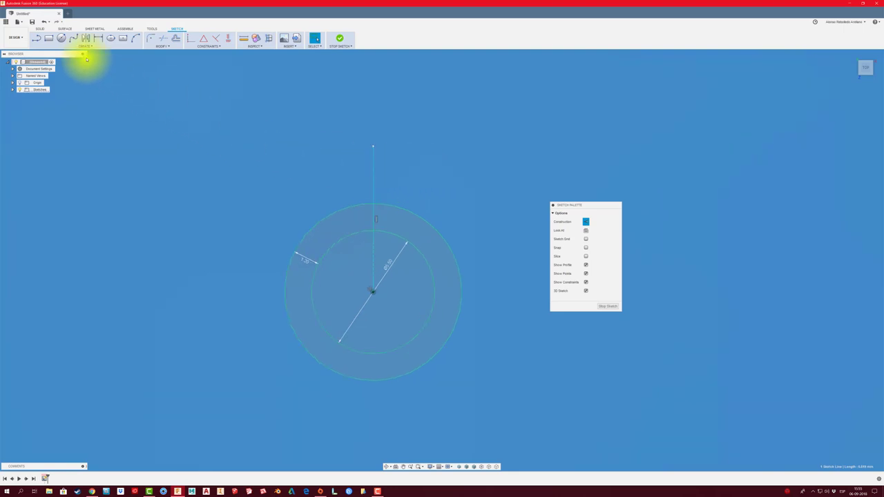
# Draw a circle at the vertical line's top and dimension its diameter to 4.
pyautogui.click(60, 38)
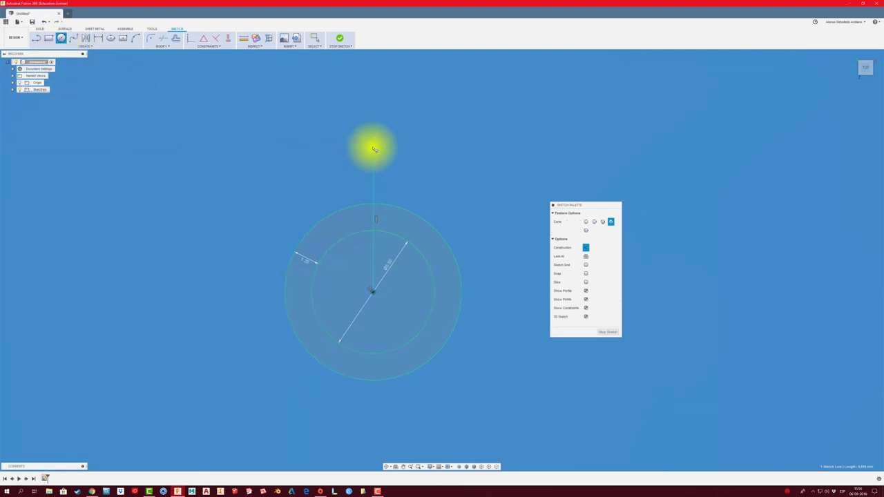
pyautogui.click(373, 146)
pyautogui.click(373, 203)
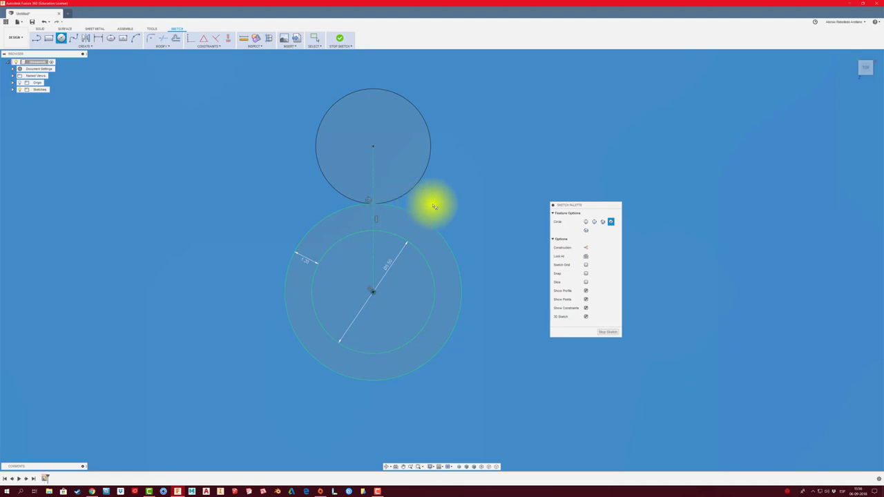
pyautogui.press('Escape')
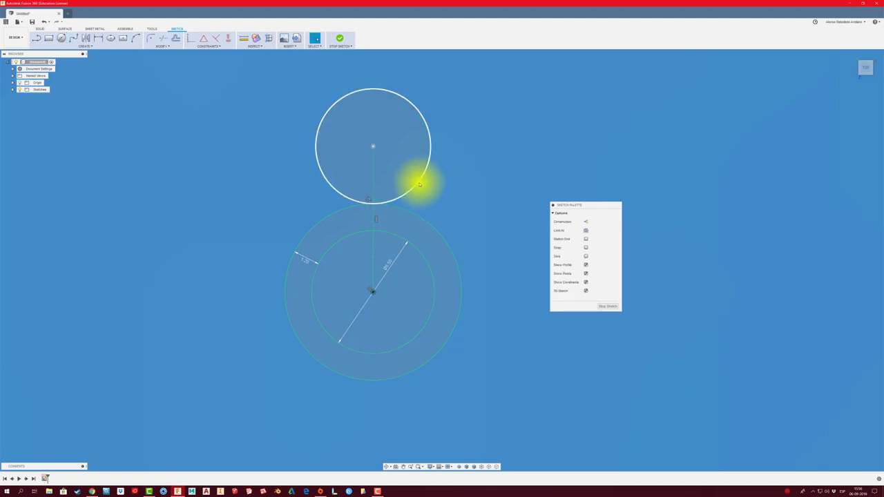
pyautogui.press('d')
pyautogui.click(421, 183)
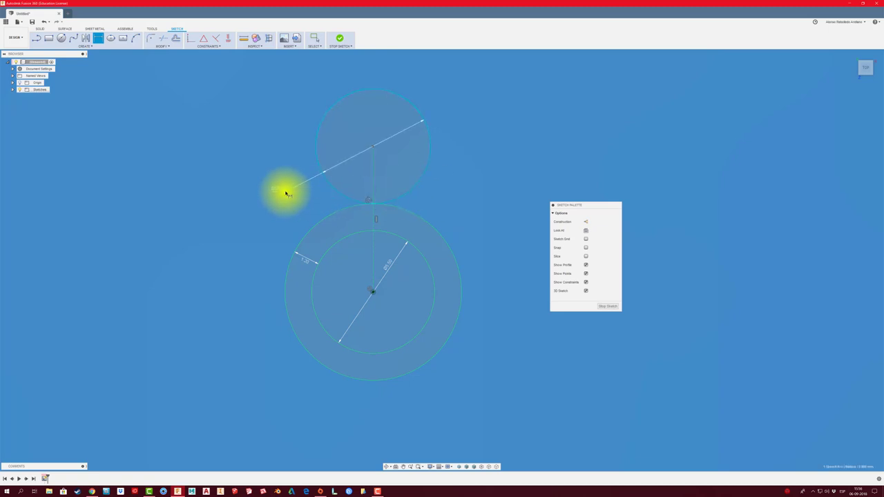
pyautogui.click(286, 193)
pyautogui.write('4')
pyautogui.press('Return')
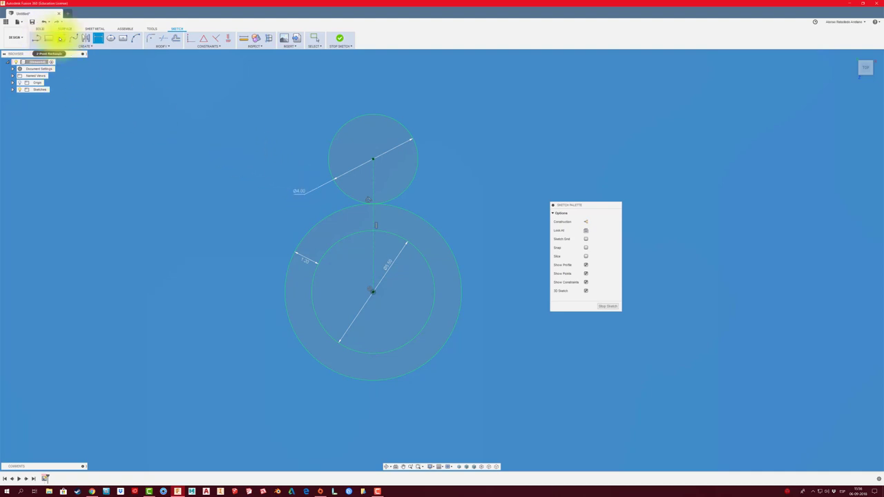
# Draw a horizontal construction line rightward from the top circle's centre.
pyautogui.moveTo(424, 297); pyautogui.dragTo(398, 311, button='middle')
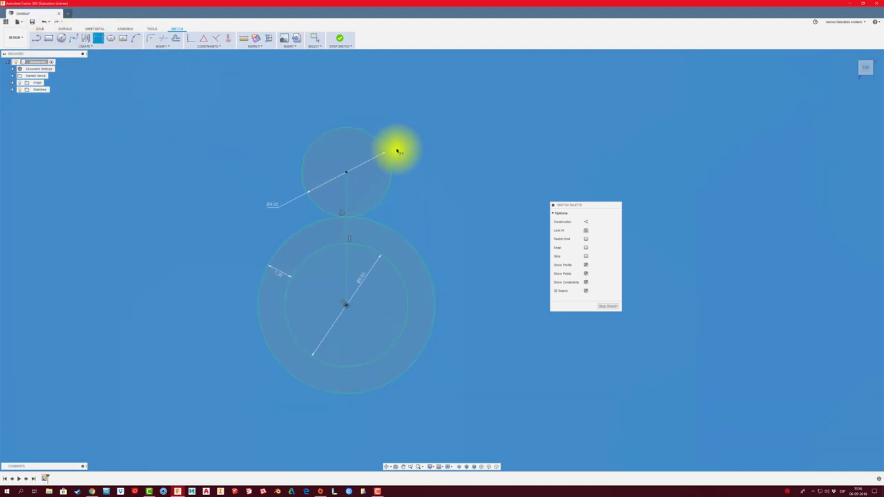
pyautogui.click(37, 38)
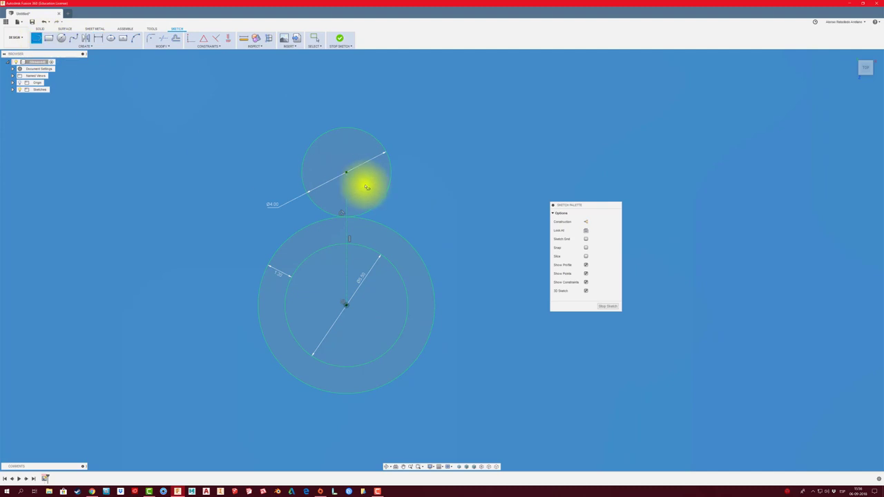
pyautogui.click(346, 173)
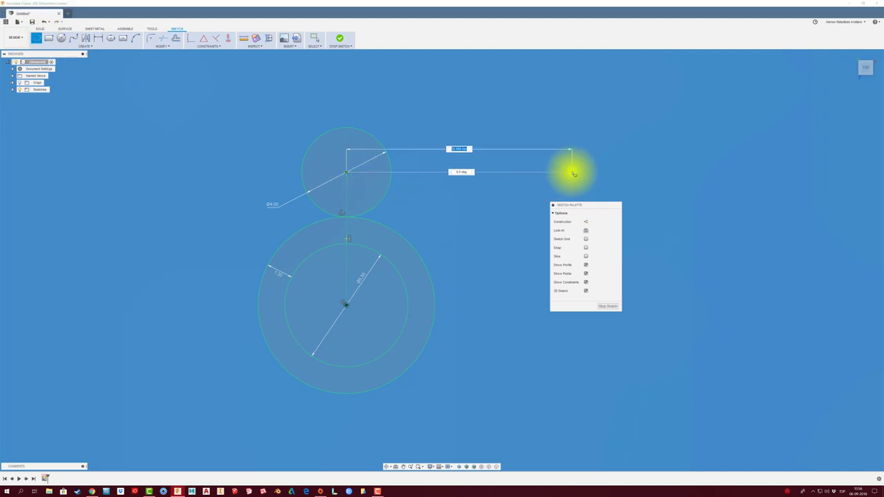
pyautogui.click(572, 172)
pyautogui.press('Escape')
pyautogui.click(539, 174)
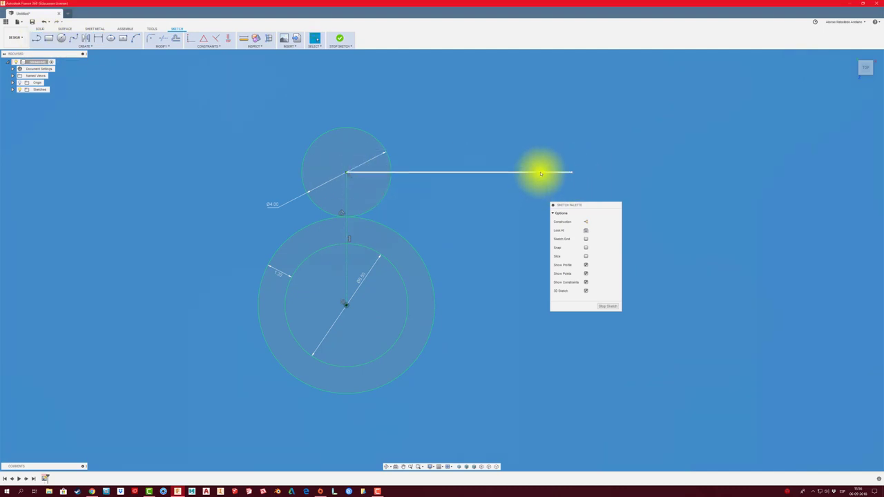
pyautogui.click(585, 221)
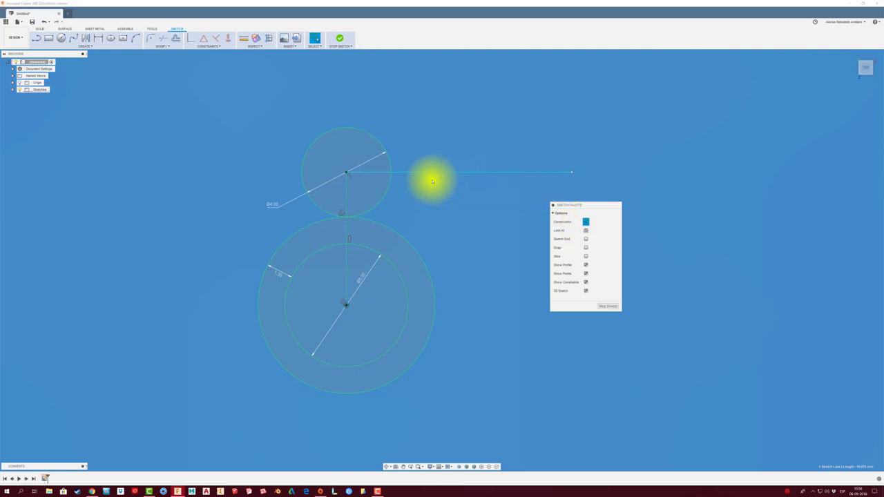
# Draw a short vertical line up from the top circle's right edge.
pyautogui.click(40, 38)
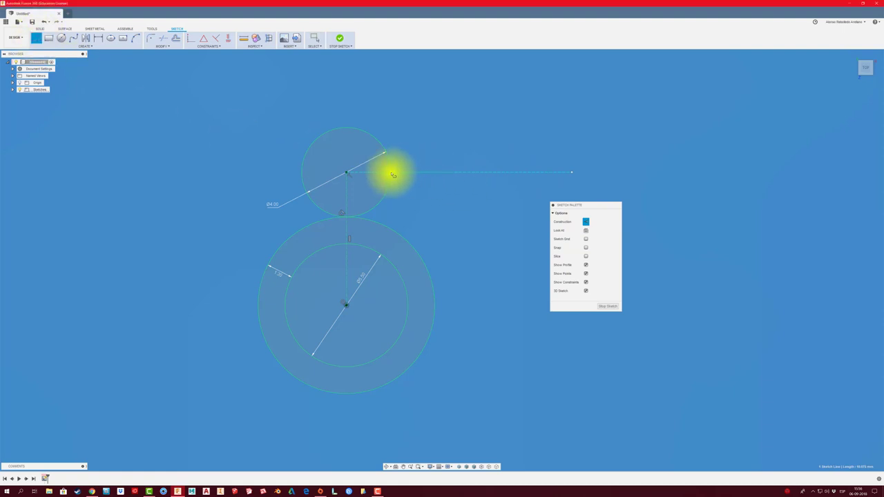
pyautogui.rightClick(389, 116)
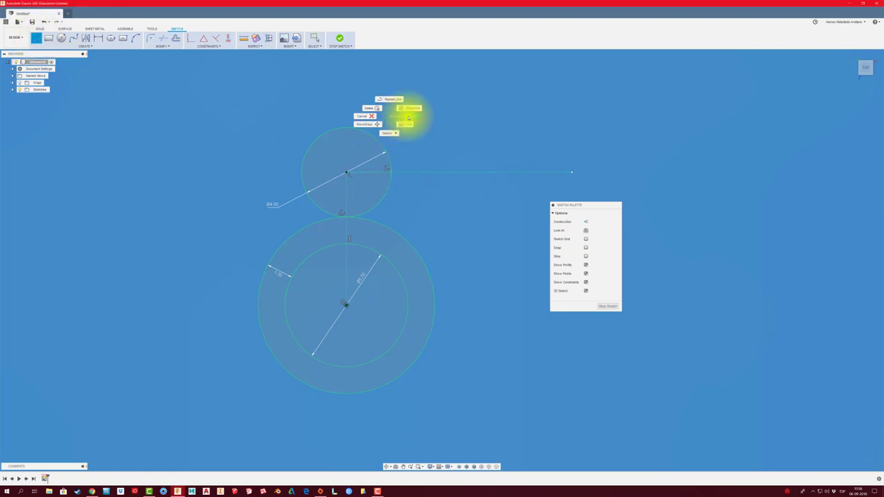
pyautogui.click(408, 120)
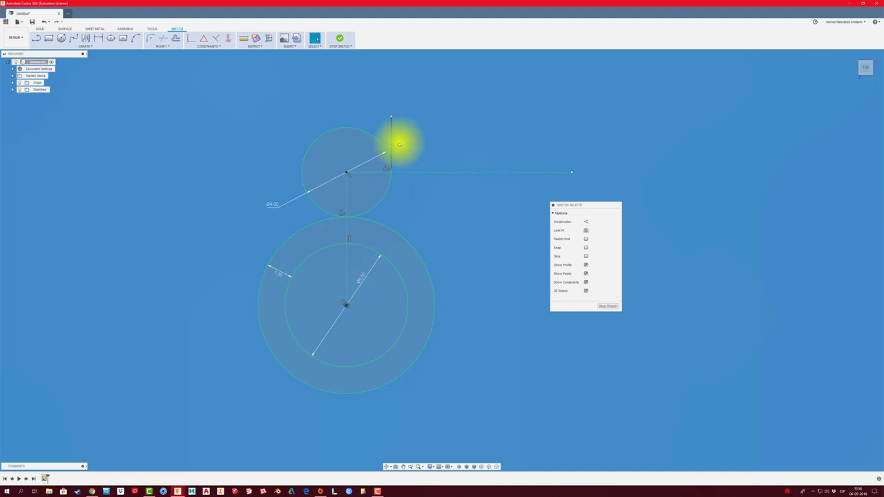
# Add a length dimension to the short vertical line.
pyautogui.press('d')
pyautogui.click(391, 145)
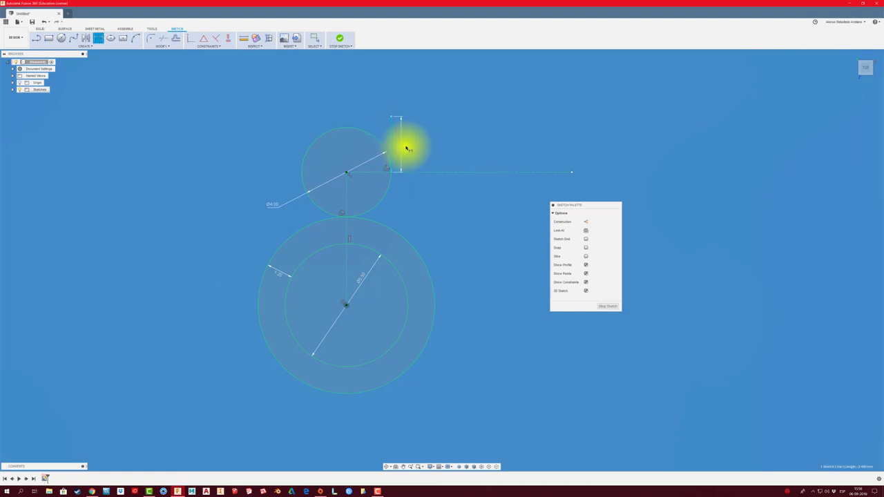
pyautogui.click(408, 146)
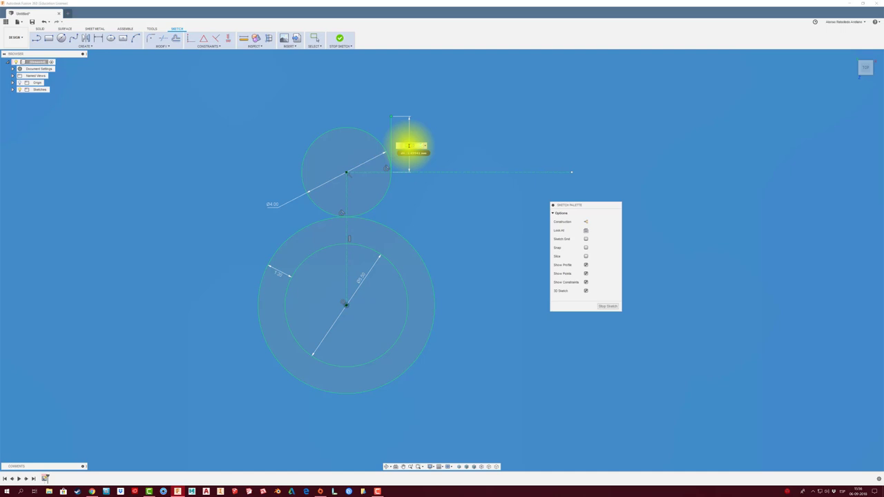
pyautogui.press('Return')
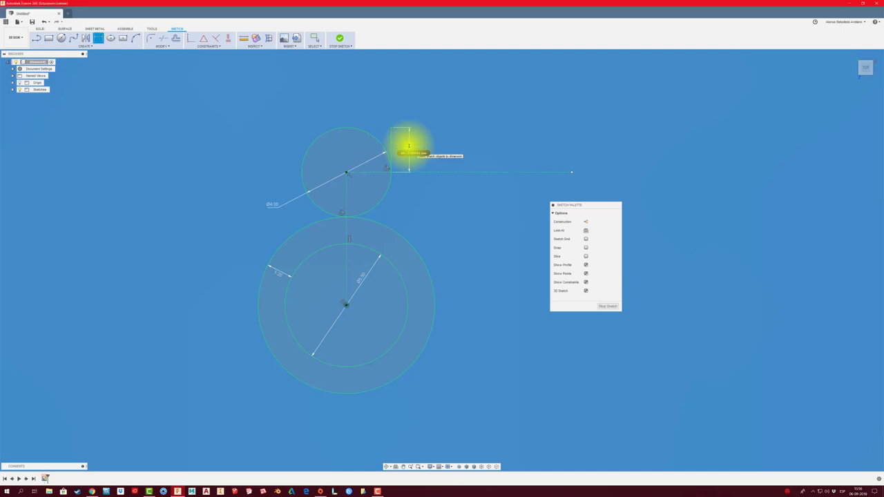
# Draw a 1.50 horizontal top edge and a long vertical line down past the ring.
pyautogui.click(35, 38)
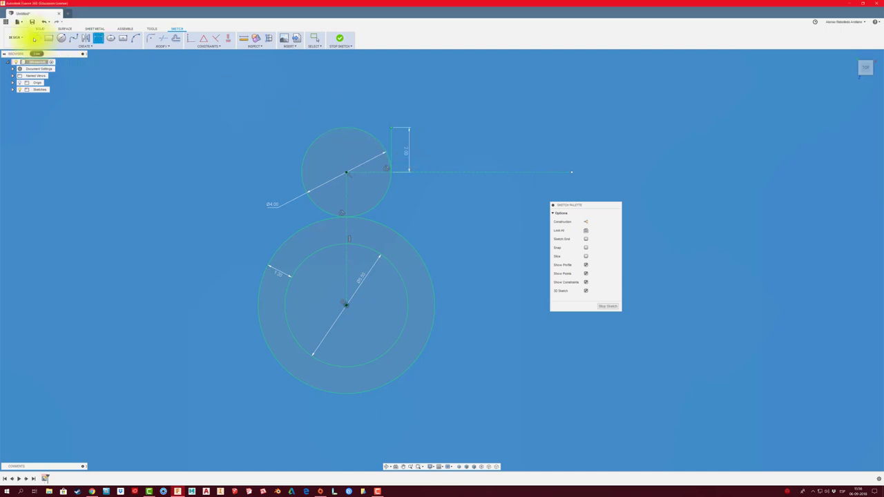
pyautogui.click(393, 128)
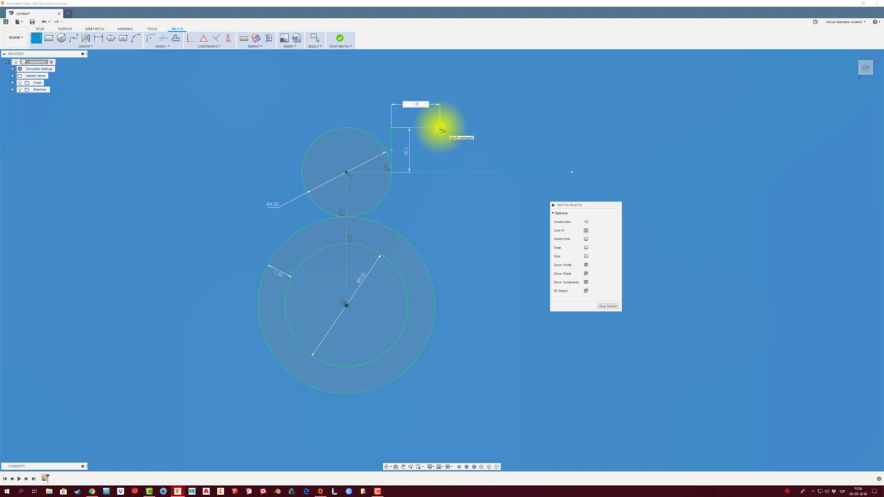
pyautogui.press('Return')
pyautogui.press('Escape')
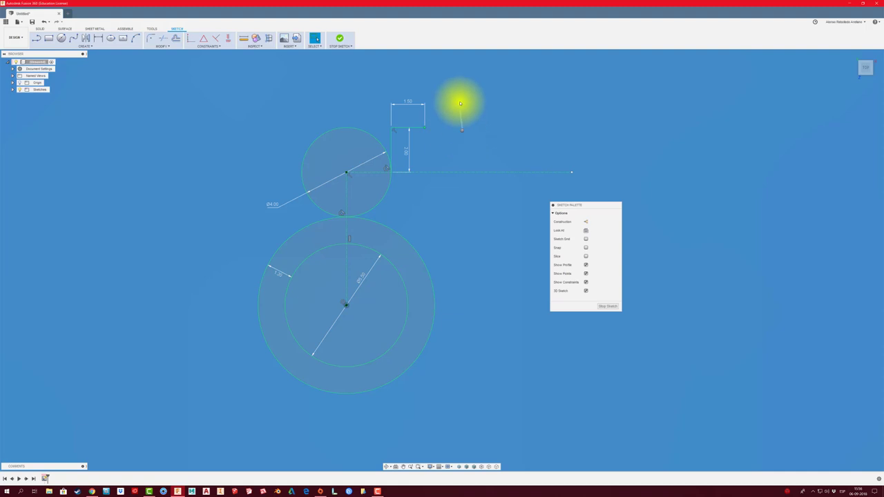
pyautogui.press('l')
pyautogui.click(424, 128)
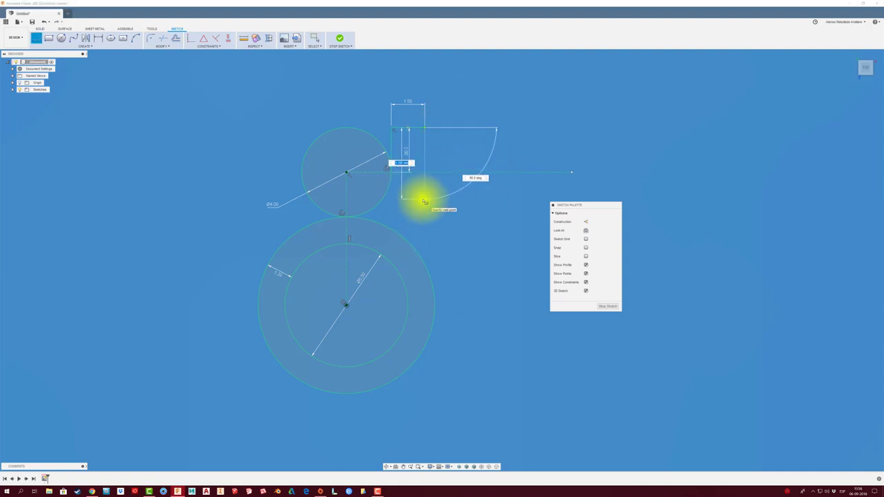
pyautogui.moveTo(424, 200); pyautogui.dragTo(424, 241)
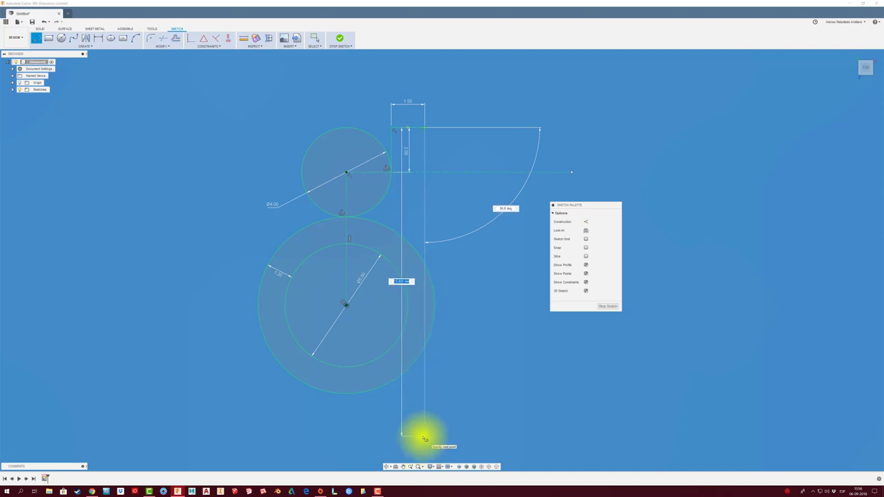
pyautogui.rightClick(423, 438)
pyautogui.click(435, 429)
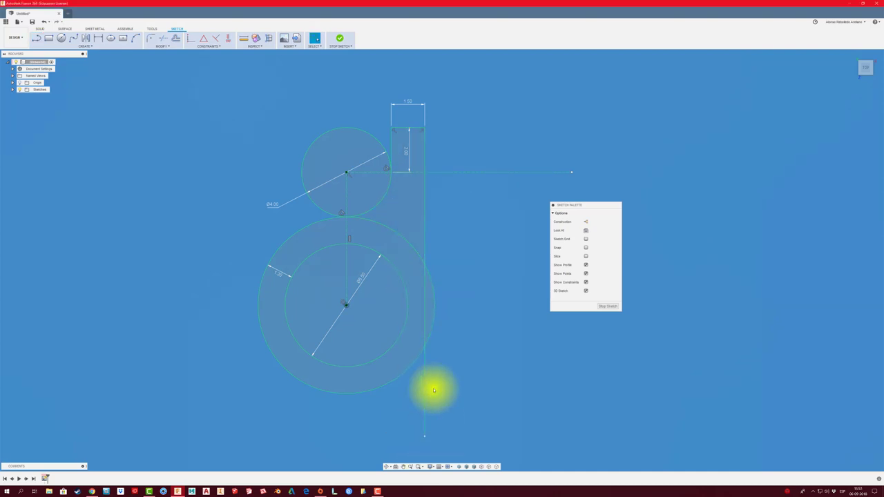
# Trim the small circle's upper arc, the ring arc in the neck, and stray vertical segments.
pyautogui.press('t')
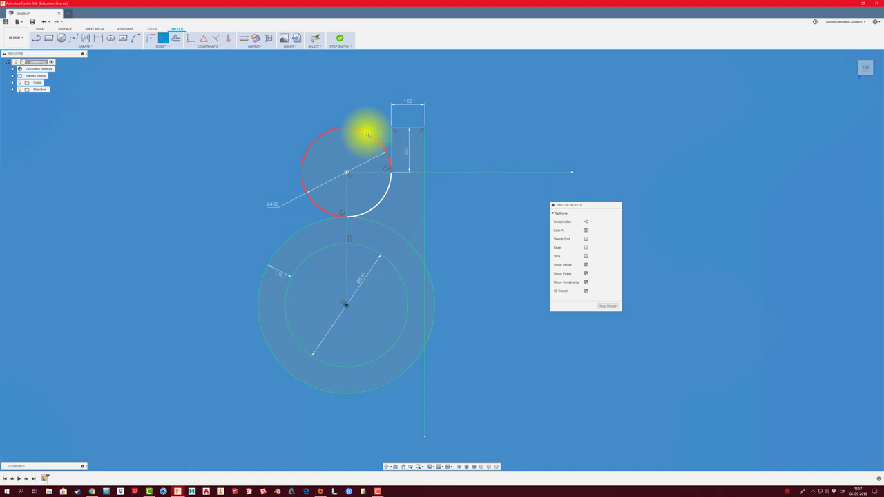
pyautogui.click(352, 129)
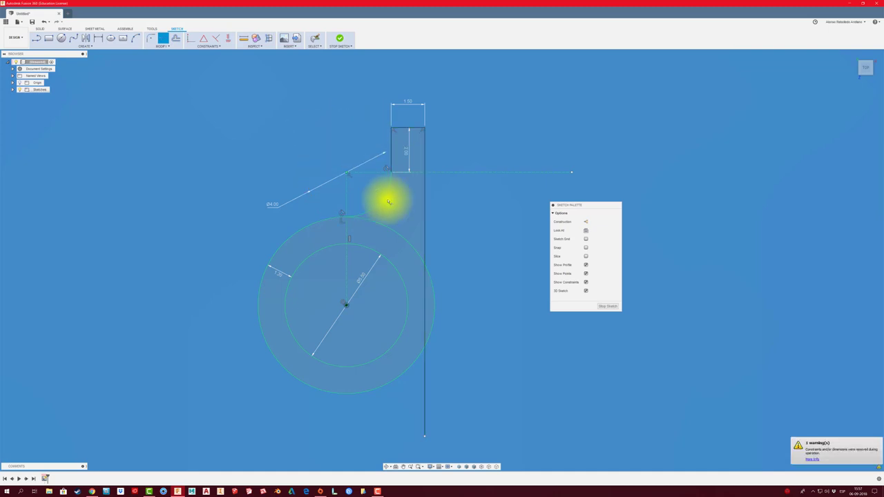
pyautogui.click(407, 242)
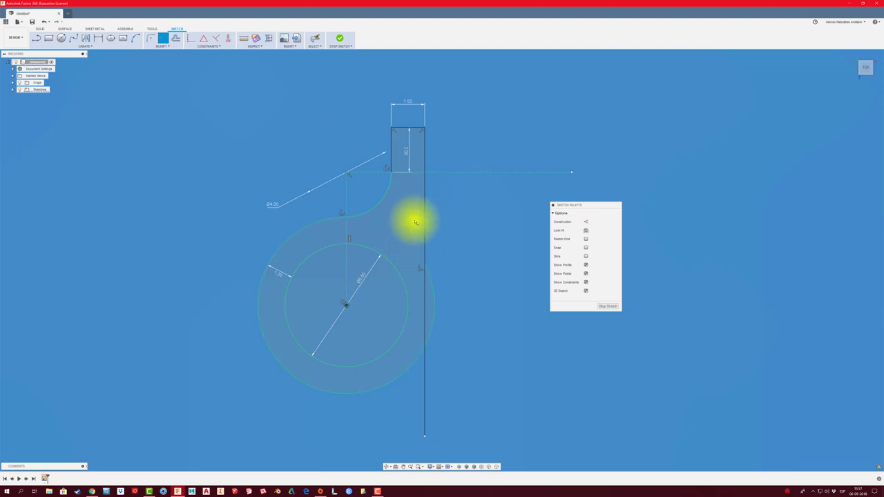
pyautogui.click(423, 285)
pyautogui.click(425, 366)
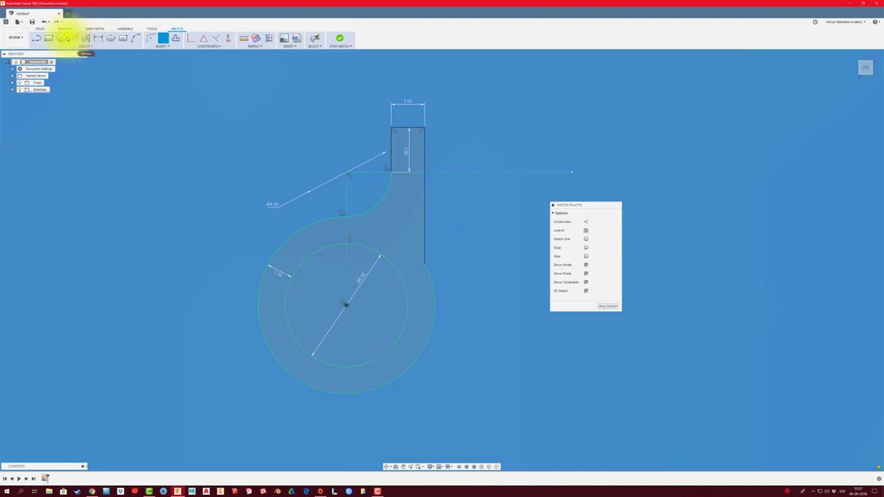
pyautogui.click(63, 38)
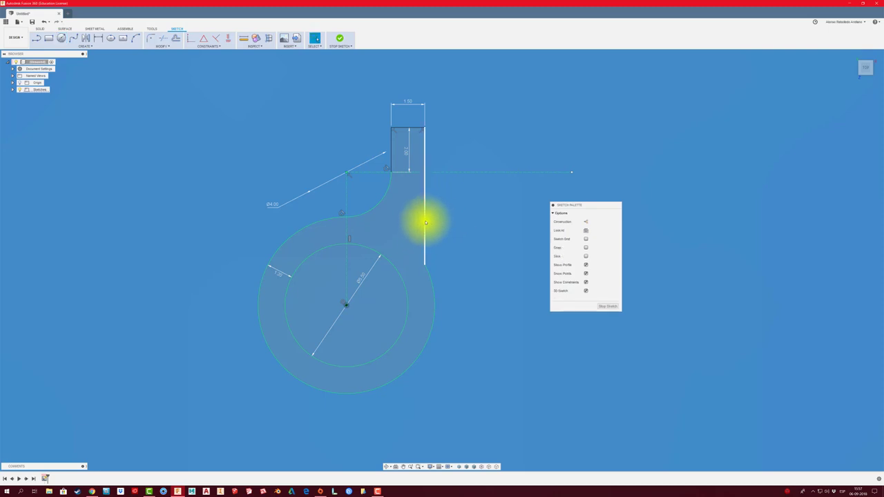
pyautogui.press('t')
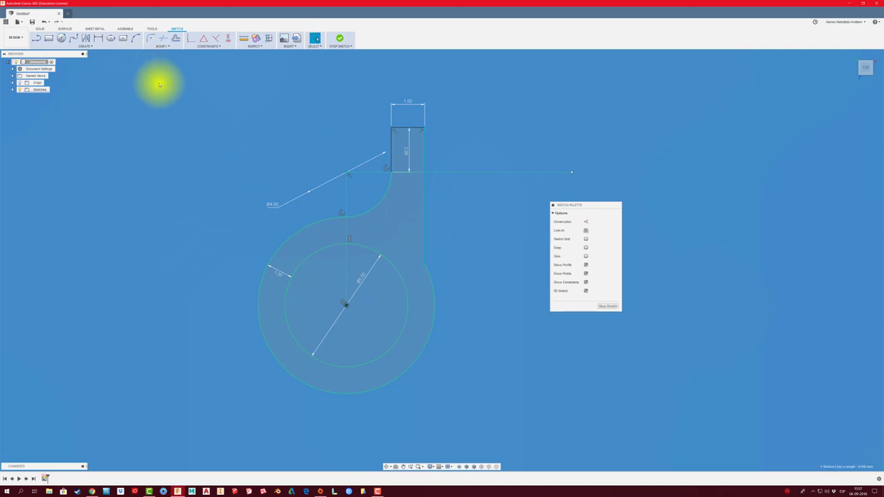
pyautogui.click(423, 220)
# Redraw the right edge down to the ring's arc to close the profile.
pyautogui.click(36, 38)
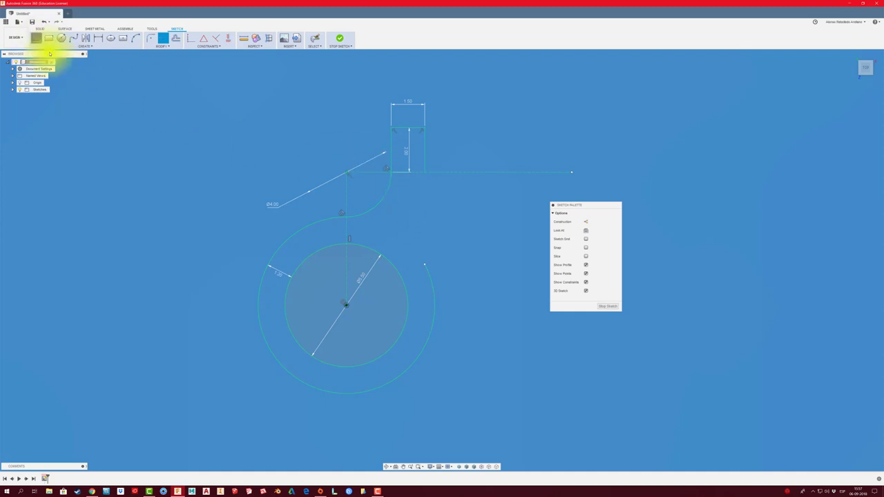
pyautogui.click(425, 172)
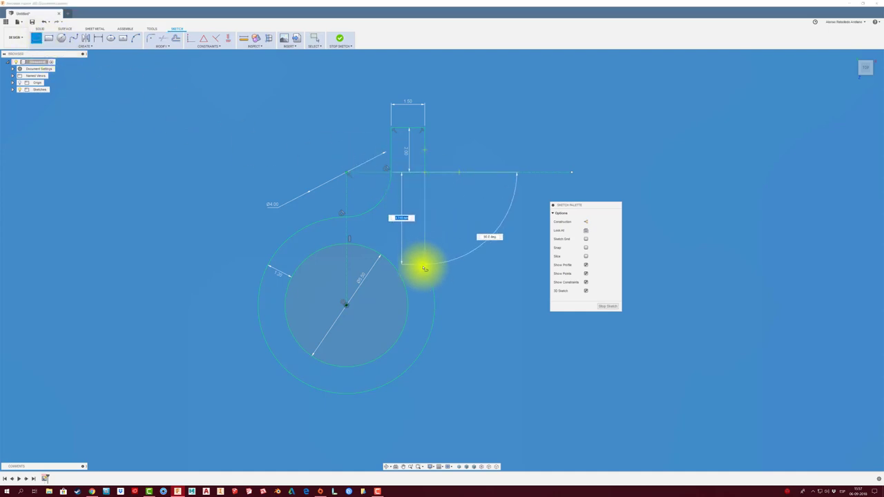
pyautogui.click(425, 267)
pyautogui.rightClick(424, 266)
pyautogui.click(446, 268)
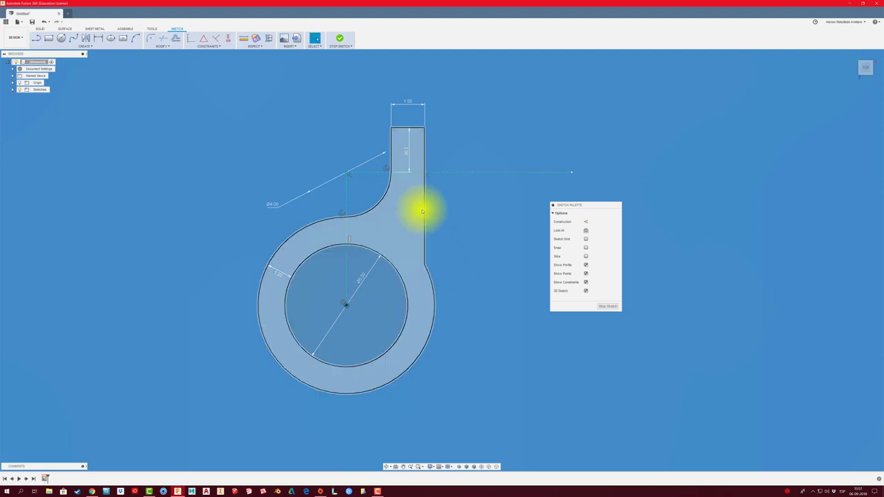
# Draw a circle centred on the bracket's right edge, dimensioned to 2.50 diameter.
pyautogui.click(62, 39)
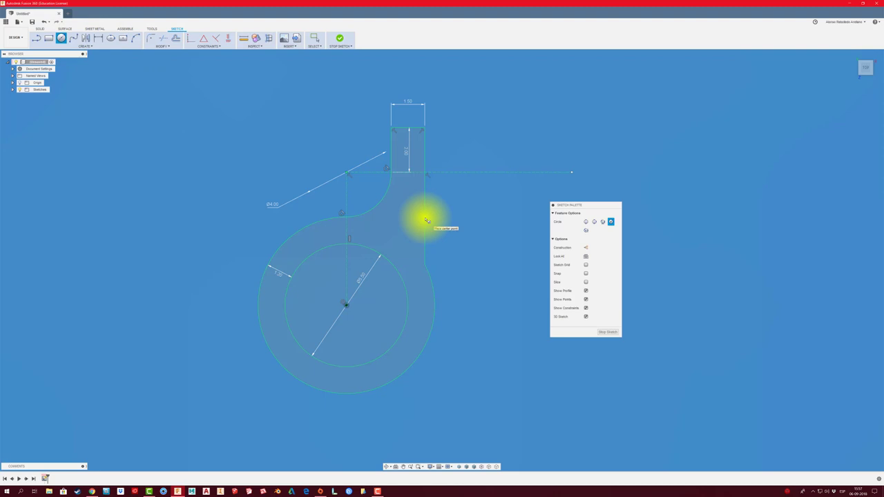
pyautogui.click(426, 220)
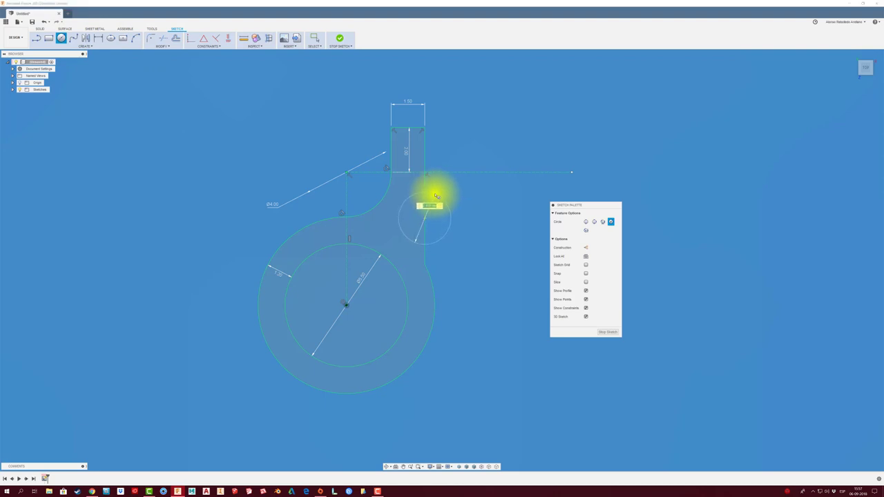
pyautogui.click(436, 198)
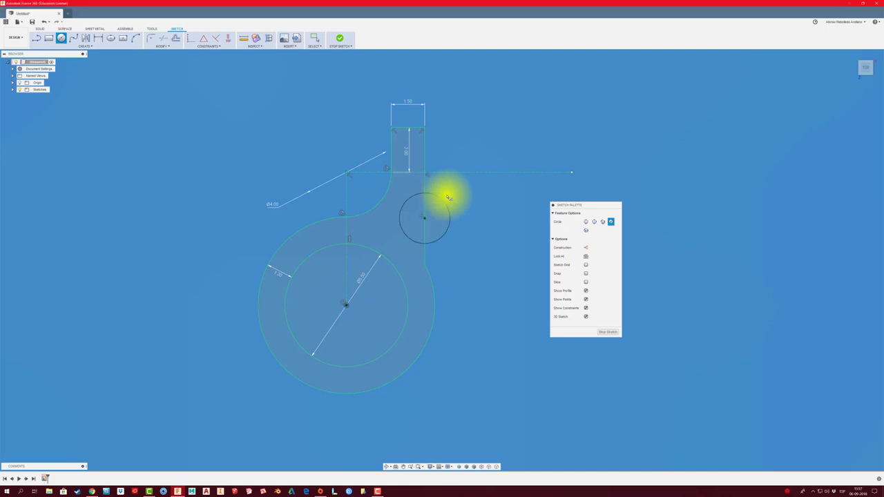
pyautogui.press('d')
pyautogui.click(446, 201)
pyautogui.click(466, 194)
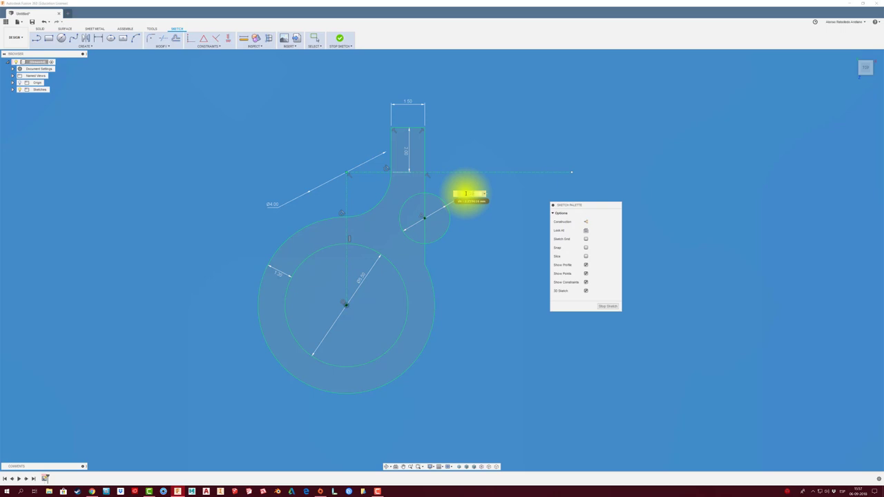
pyautogui.write('2.5')
pyautogui.press('Return')
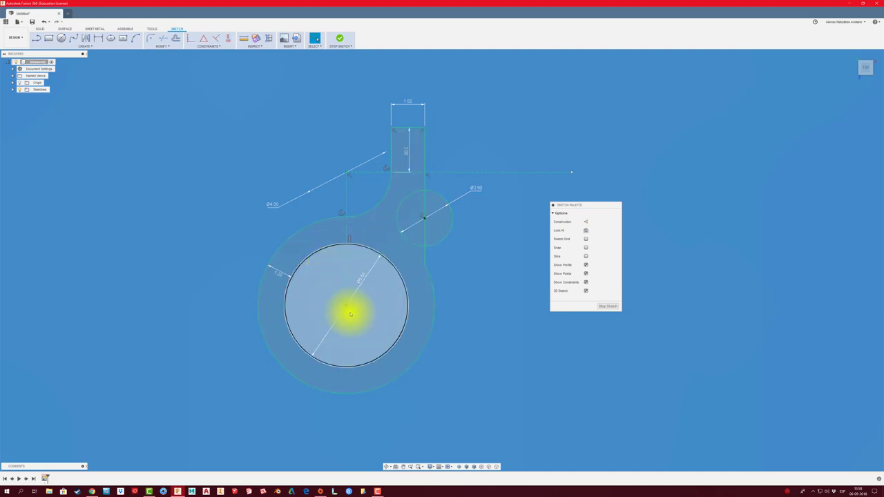
# Draw a horizontal construction line rightward from the large ring's centre.
pyautogui.click(37, 39)
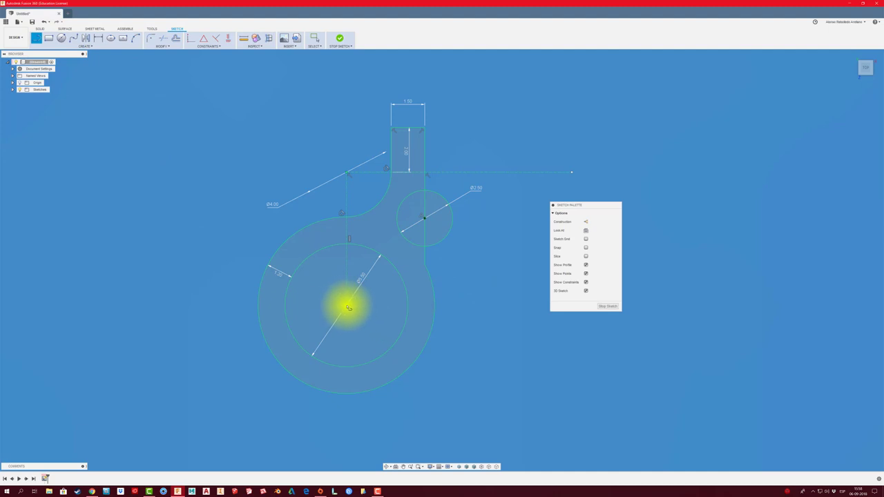
pyautogui.click(346, 305)
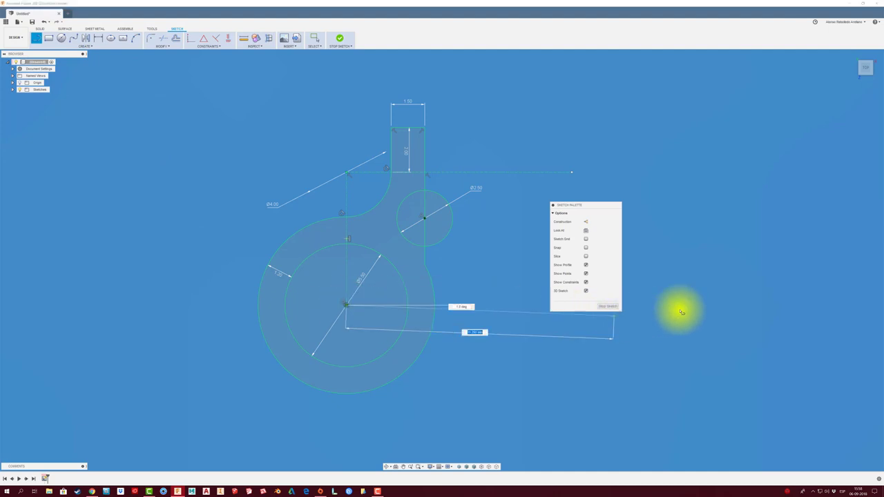
pyautogui.click(725, 305)
pyautogui.press('Escape')
pyautogui.click(539, 306)
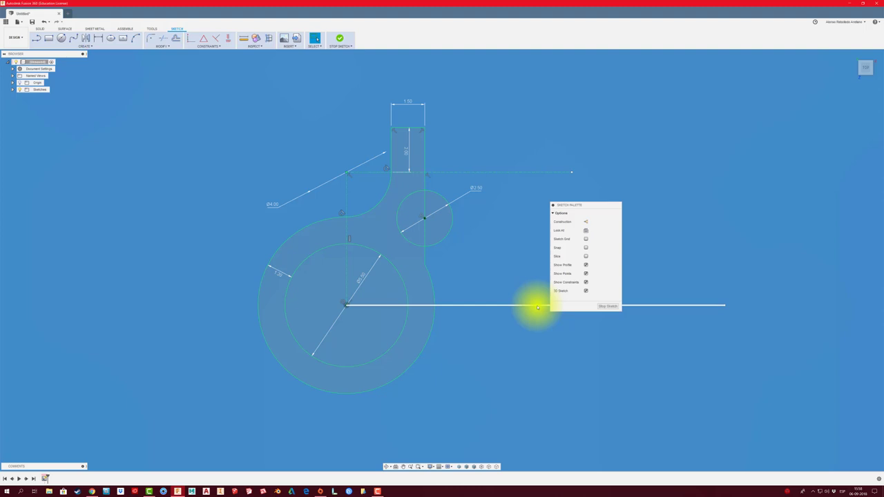
pyautogui.click(585, 221)
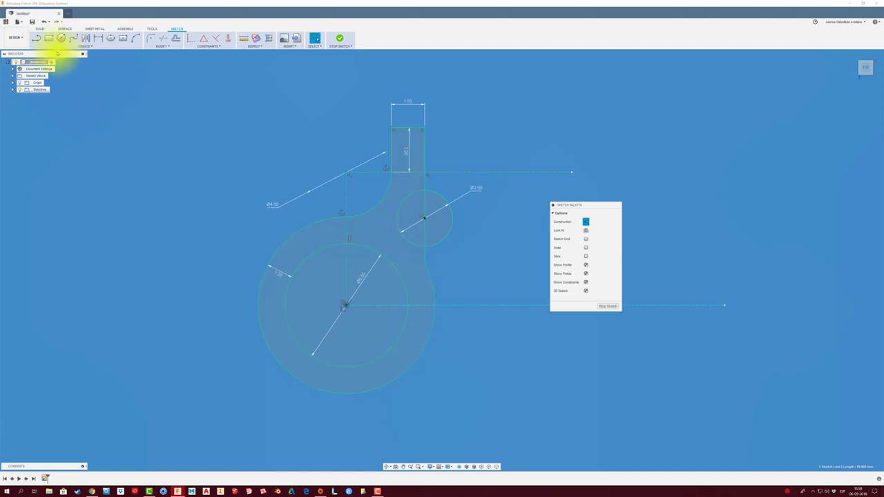
# Draw a vertical line down from the small circle and trim it below the outer circle.
pyautogui.click(36, 38)
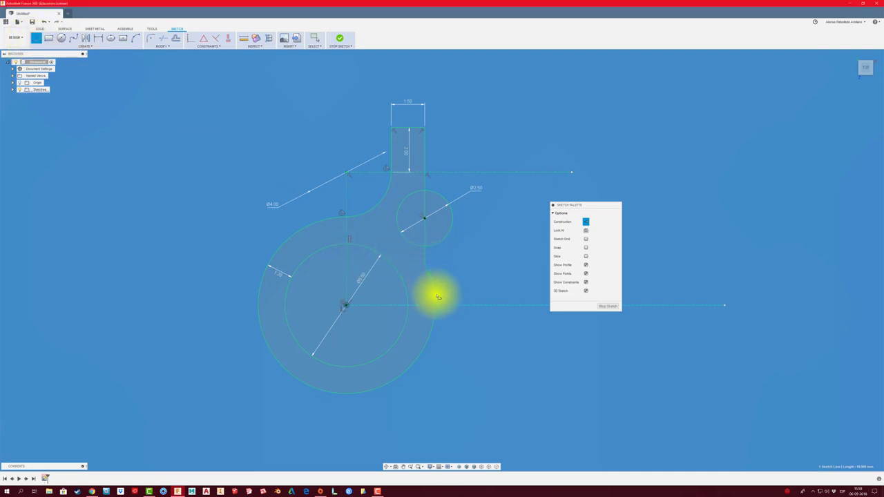
pyautogui.click(424, 247)
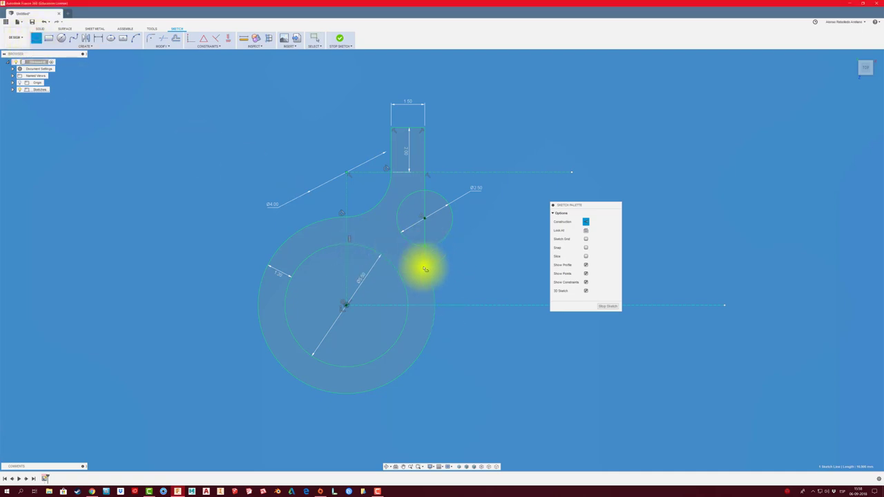
pyautogui.click(424, 385)
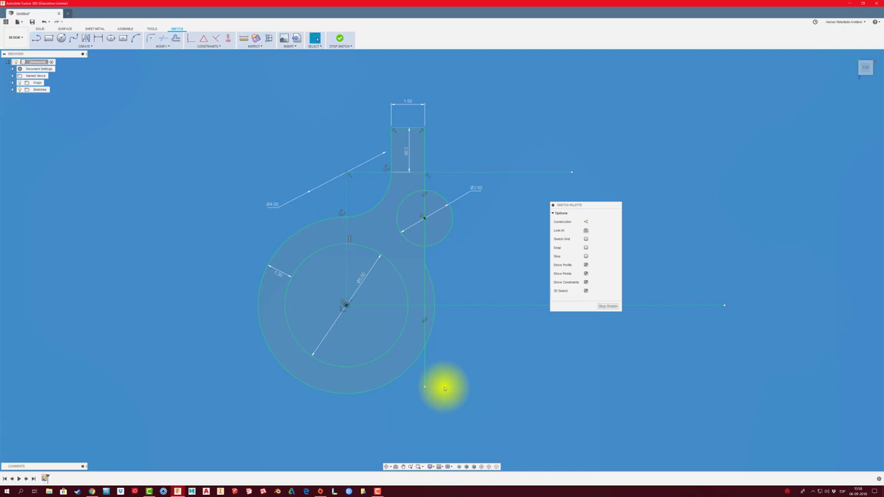
pyautogui.press('t')
pyautogui.click(426, 377)
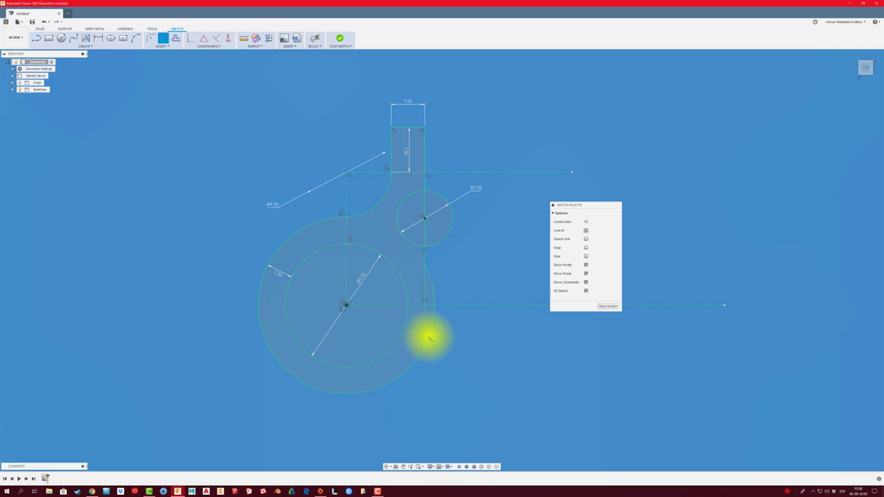
# Trim the outer circle's right arcs, the small circle's right half, and stray line segments.
pyautogui.click(428, 334)
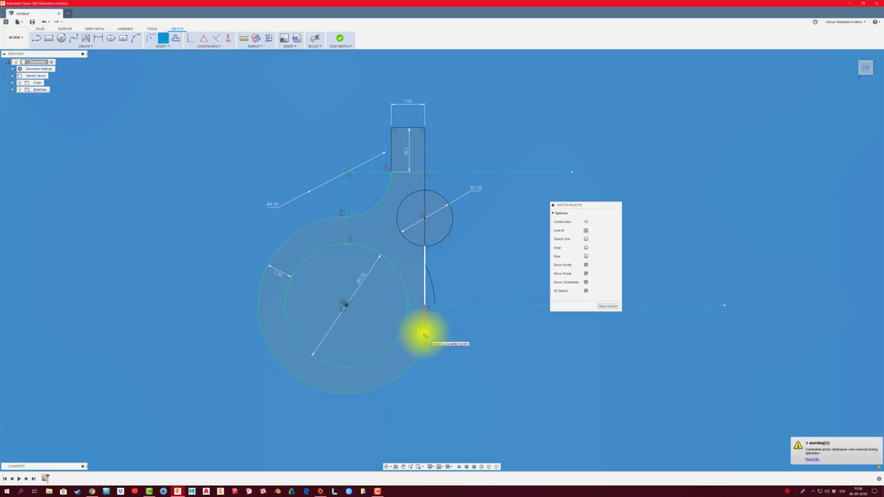
pyautogui.click(424, 335)
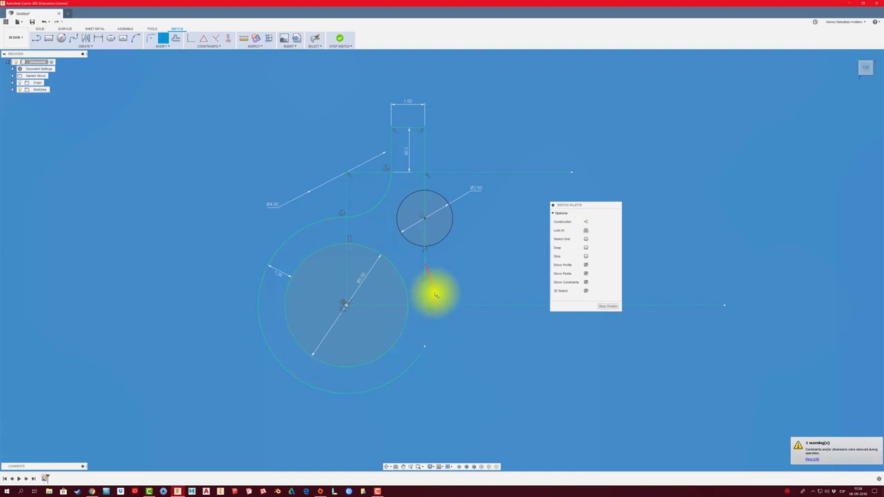
pyautogui.click(432, 292)
pyautogui.click(437, 237)
pyautogui.click(424, 228)
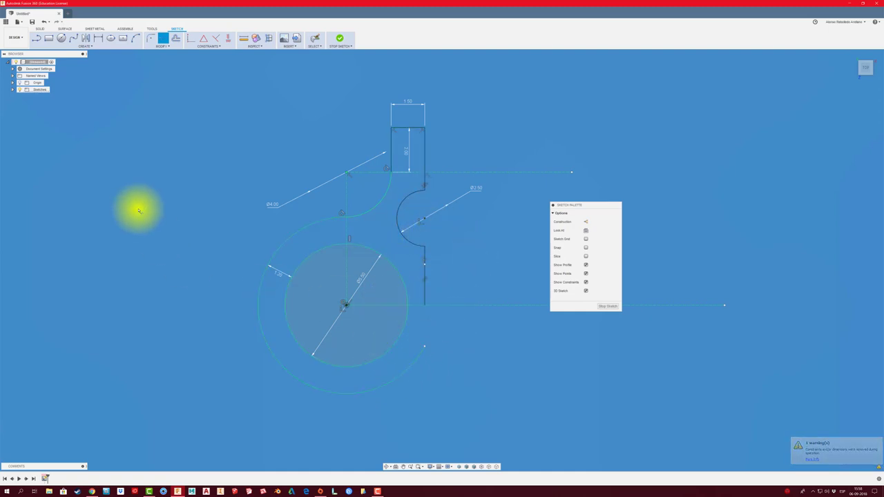
# Draw a horizontal construction line leftward through the big circle's centre.
pyautogui.click(36, 38)
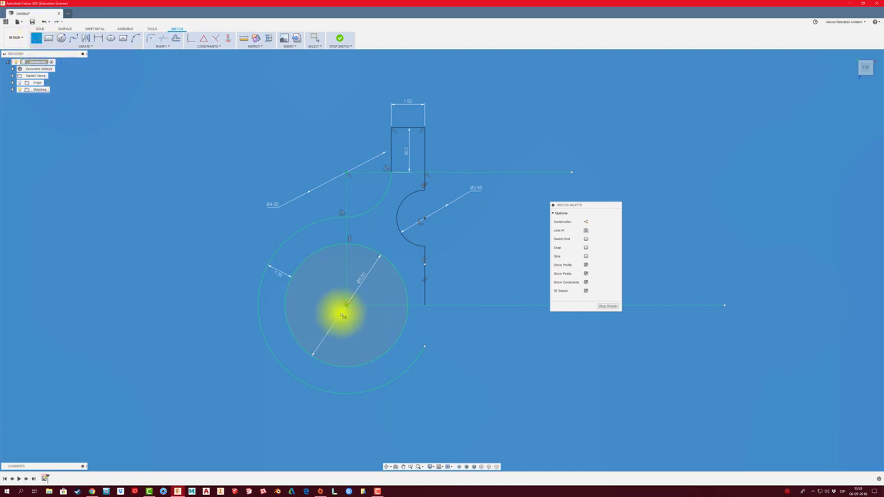
pyautogui.click(345, 304)
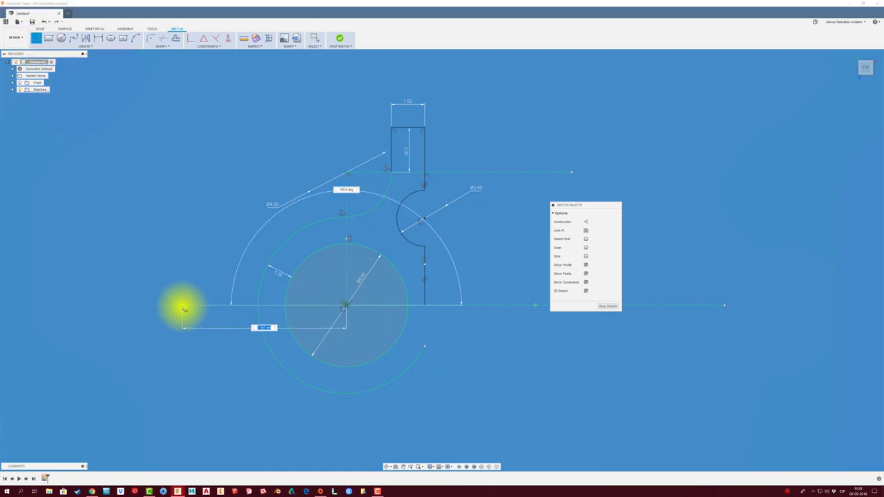
pyautogui.rightClick(183, 306)
pyautogui.click(205, 308)
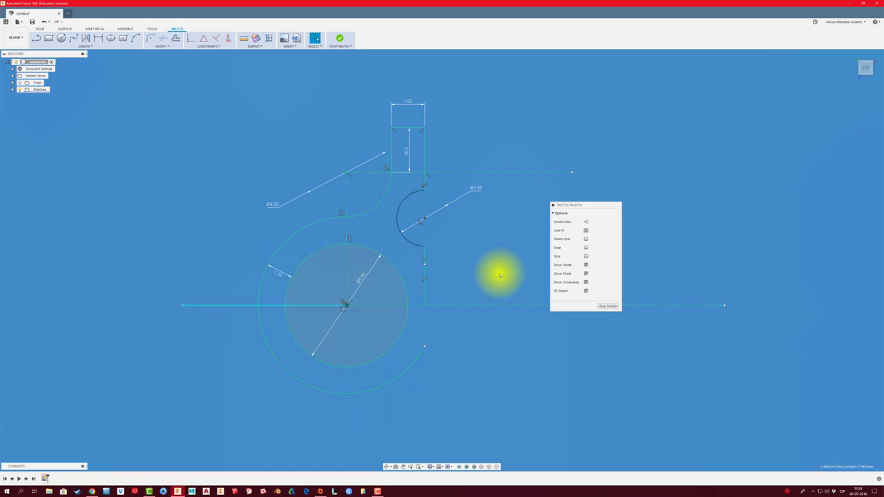
pyautogui.click(586, 222)
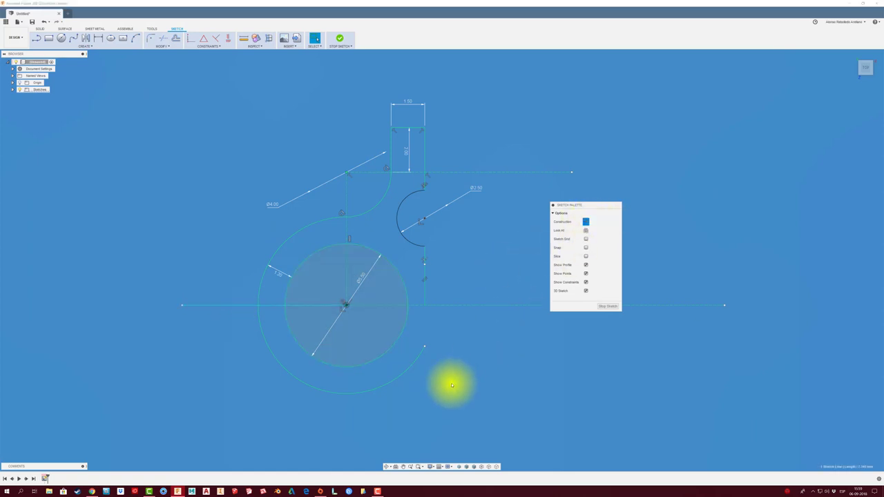
# Trim both circles' lower arcs and leftover segments below the construction line.
pyautogui.press('t')
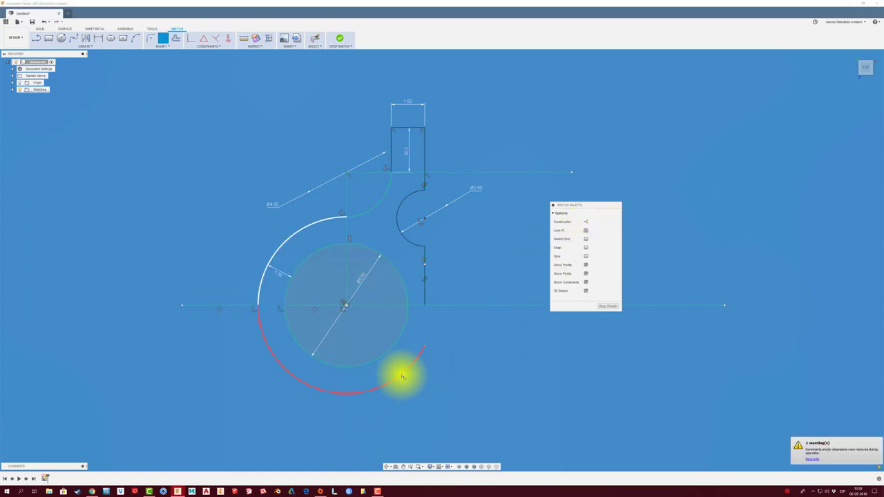
pyautogui.click(400, 375)
pyautogui.click(375, 359)
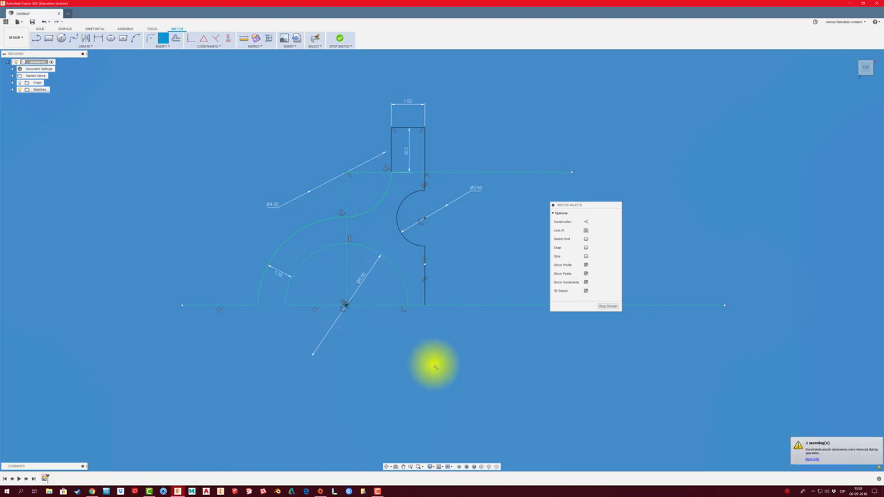
pyautogui.click(425, 254)
pyautogui.click(389, 178)
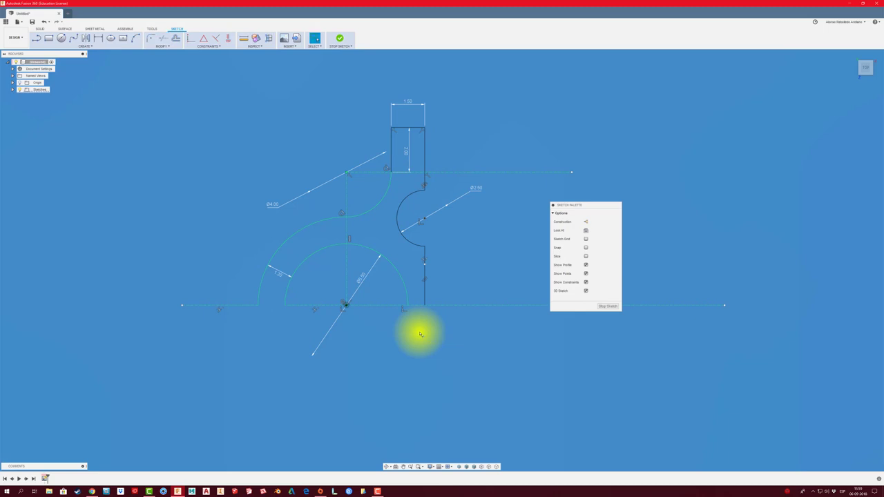
pyautogui.moveTo(379, 306); pyautogui.dragTo(327, 289, button='middle')
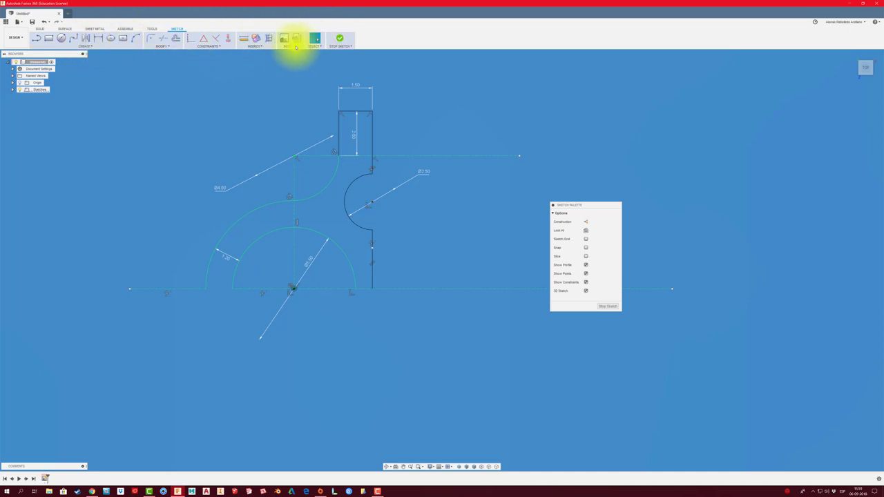
# Mirror the half-profile curves across the horizontal construction line.
pyautogui.click(86, 39)
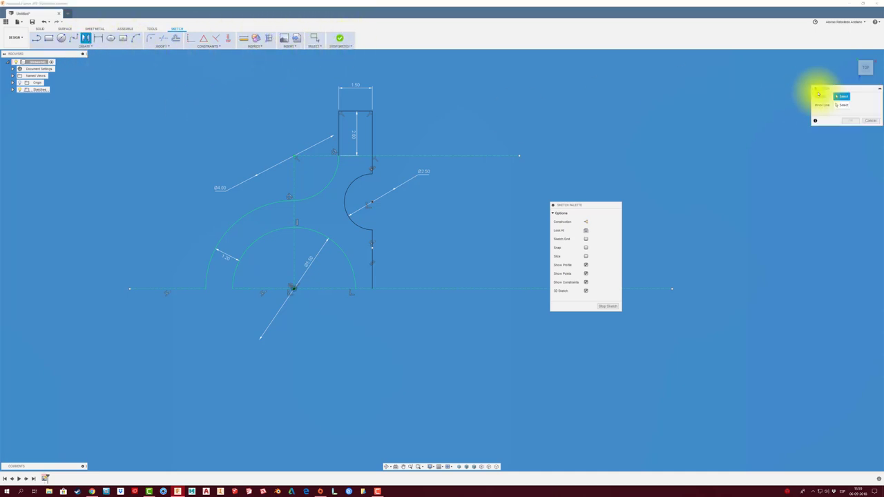
pyautogui.moveTo(821, 88)
pyautogui.mouseDown()
pyautogui.moveTo(434, 102)
pyautogui.moveTo(469, 84)
pyautogui.mouseUp()
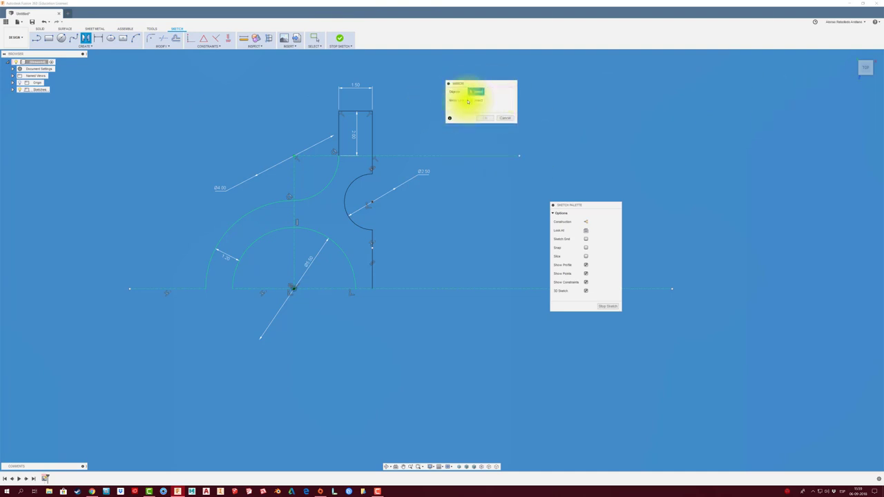
pyautogui.moveTo(364, 265); pyautogui.dragTo(405, 319)
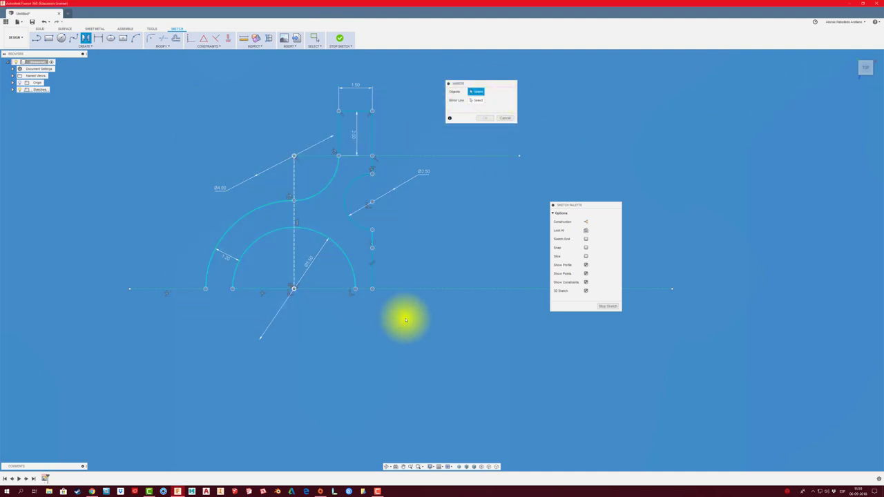
pyautogui.click(476, 100)
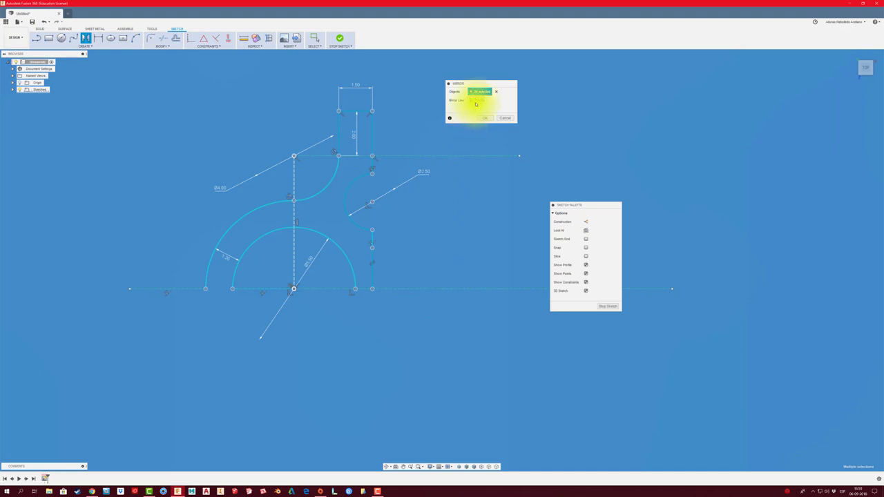
pyautogui.click(434, 290)
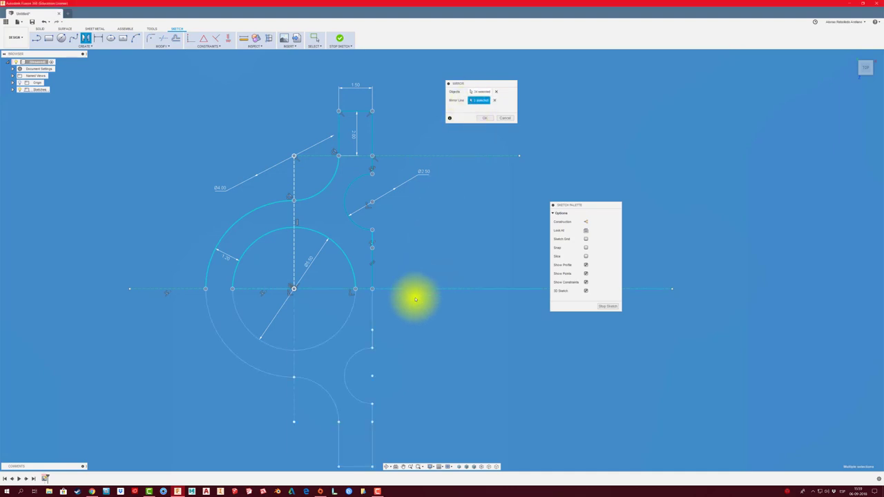
pyautogui.scroll(-2, 419, 324)
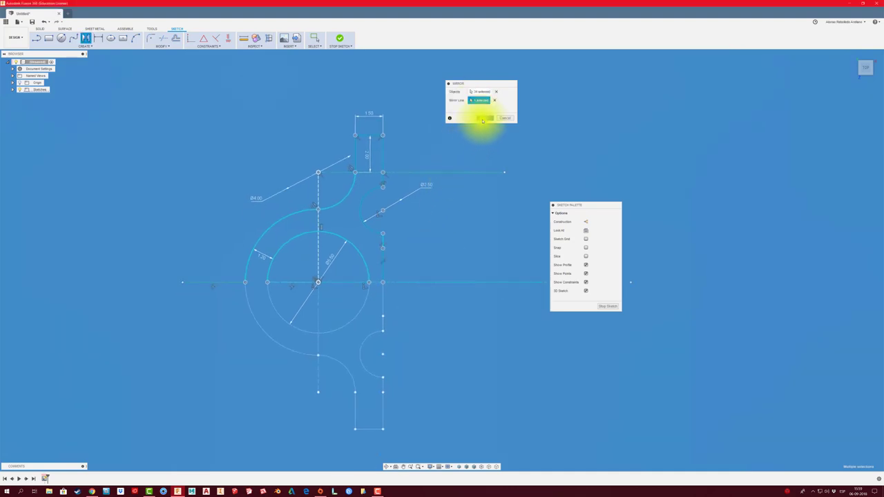
pyautogui.click(485, 118)
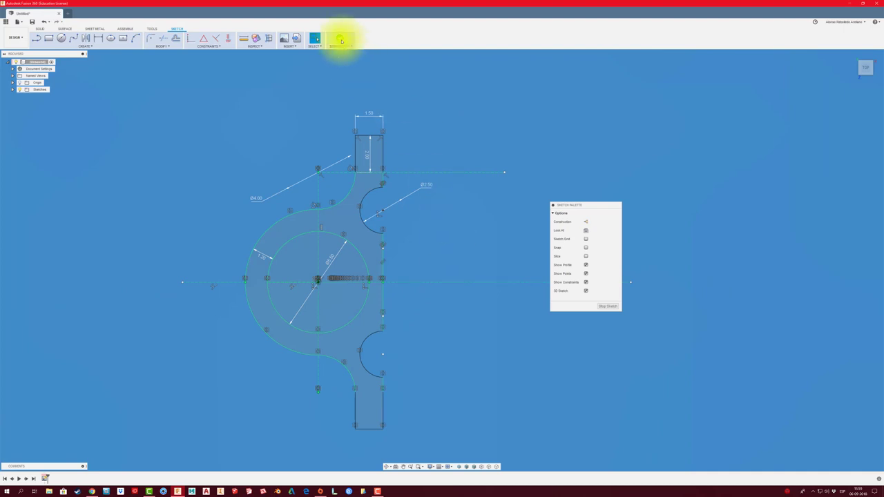
# Finish the sketch and extrude the bracket profile 7.5 mm into a new solid body.
pyautogui.click(339, 39)
pyautogui.scroll(4, 467, 269)
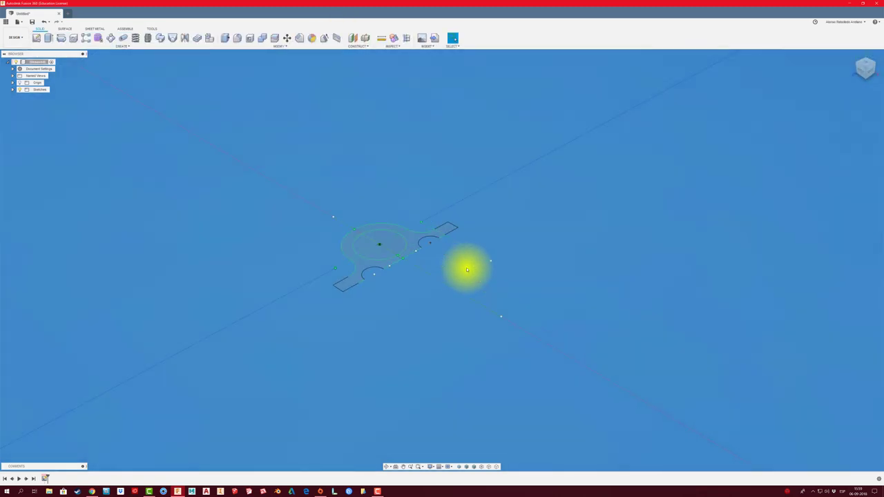
pyautogui.press('e')
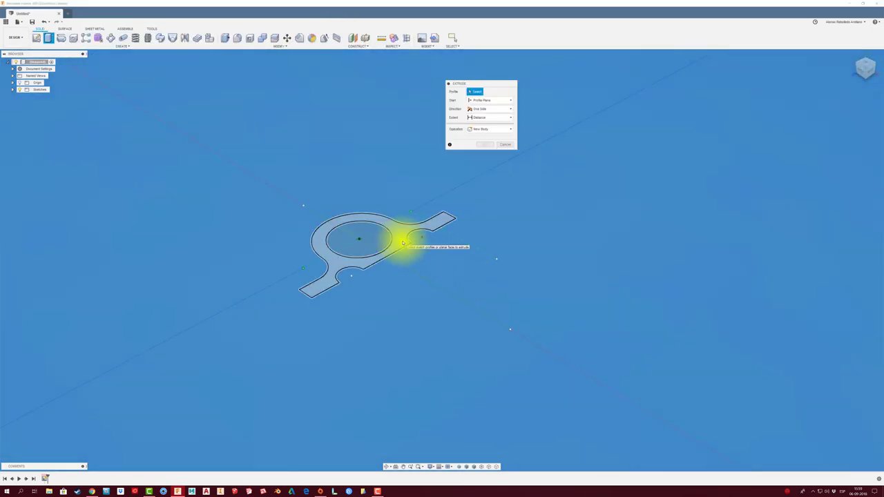
pyautogui.click(402, 241)
pyautogui.moveTo(336, 213); pyautogui.dragTo(344, 179)
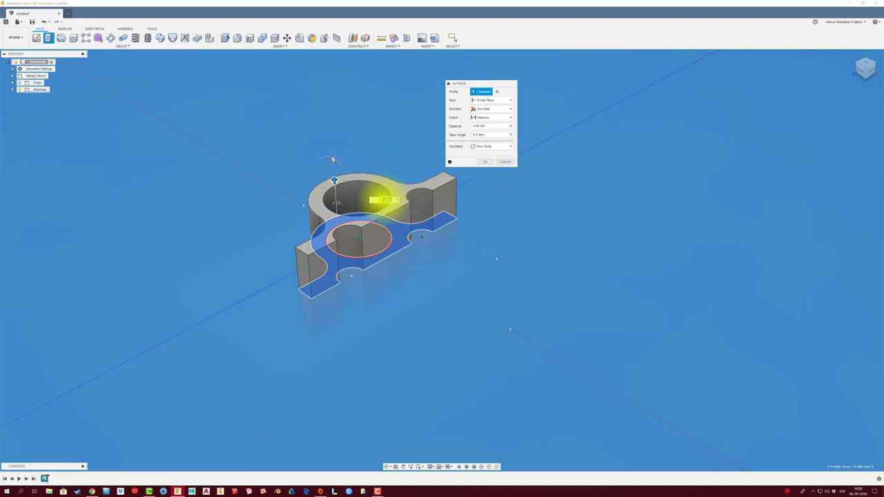
pyautogui.write('7')
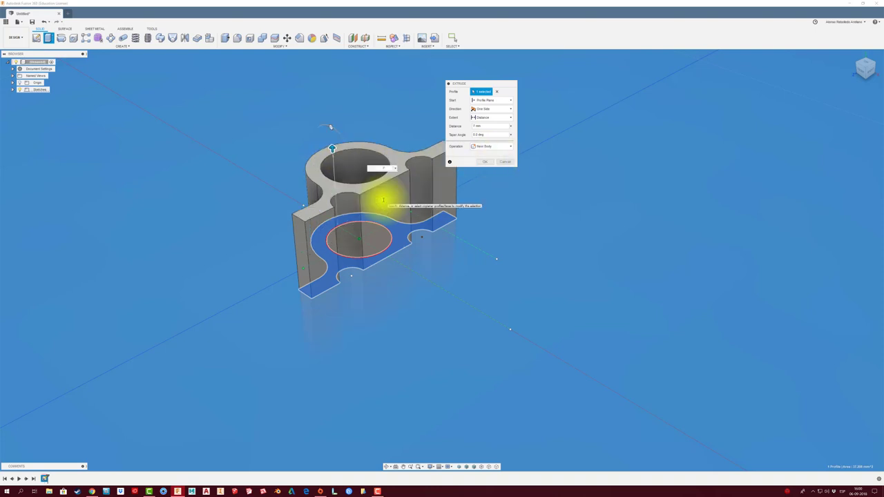
pyautogui.write('.5')
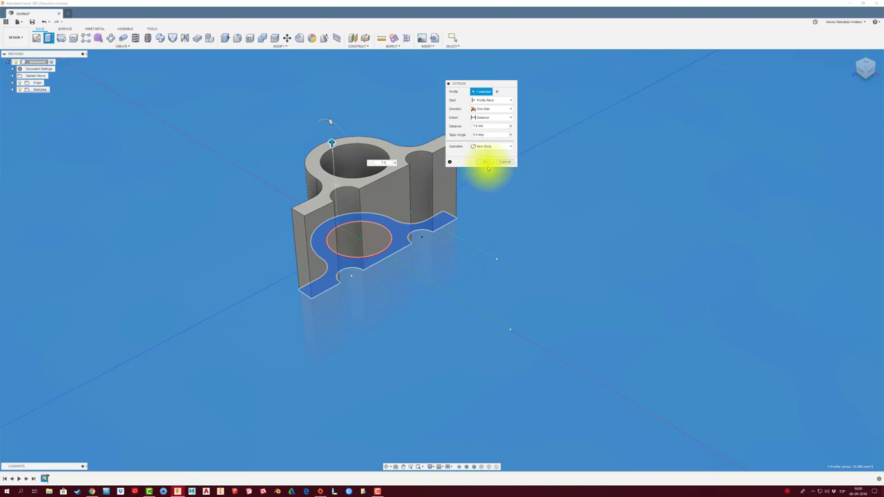
pyautogui.press('Return')
pyautogui.moveTo(418, 230)
pyautogui.keyDown('shift'); pyautogui.mouseDown(button='middle')
pyautogui.moveTo(469, 232)
pyautogui.moveTo(463, 250)
pyautogui.mouseUp(button='middle'); pyautogui.keyUp('shift')
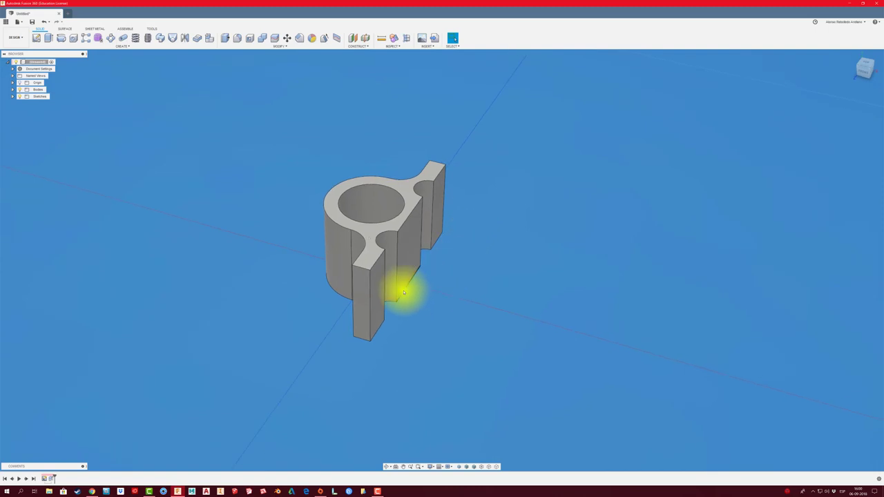
pyautogui.moveTo(406, 278)
pyautogui.keyDown('shift'); pyautogui.mouseDown(button='middle')
pyautogui.moveTo(408, 203)
pyautogui.moveTo(428, 234)
pyautogui.mouseUp(button='middle'); pyautogui.keyUp('shift')
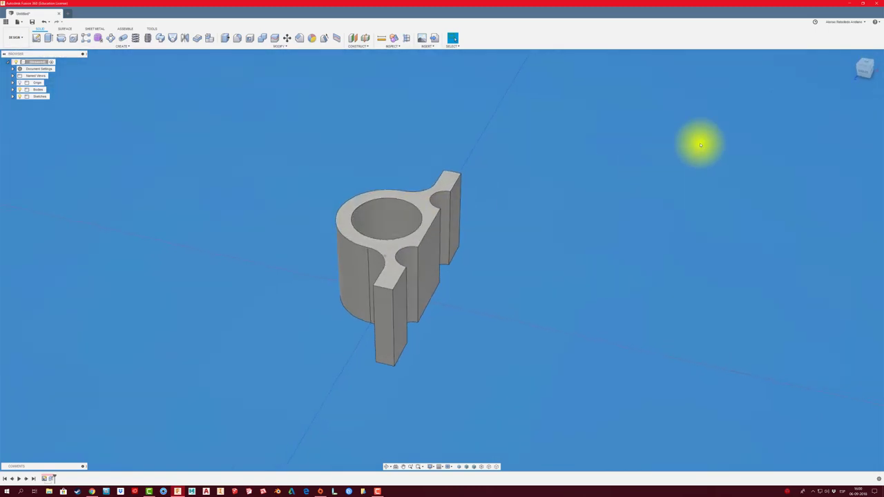
pyautogui.click(868, 63)
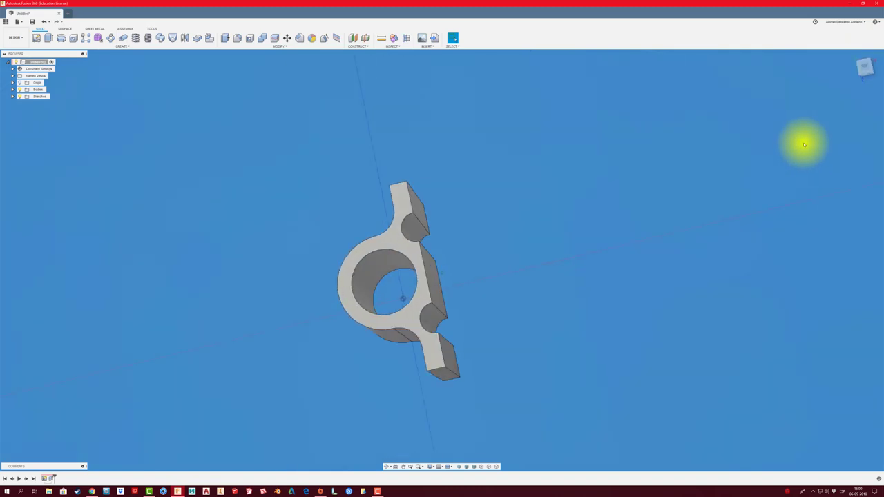
# Turn on component colours and orbit to the bracket's underside ring face for a new sketch.
pyautogui.moveTo(803, 144)
pyautogui.keyDown('shift'); pyautogui.mouseDown(button='middle')
pyautogui.moveTo(756, 162)
pyautogui.moveTo(706, 198)
pyautogui.moveTo(759, 166)
pyautogui.moveTo(633, 179)
pyautogui.moveTo(435, 134)
pyautogui.mouseUp(button='middle'); pyautogui.keyUp('shift')
pyautogui.click(869, 66)
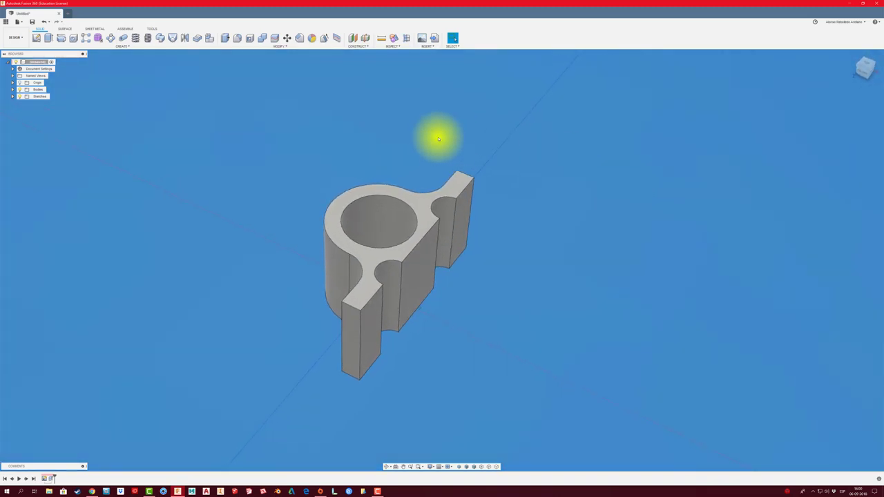
pyautogui.click(394, 38)
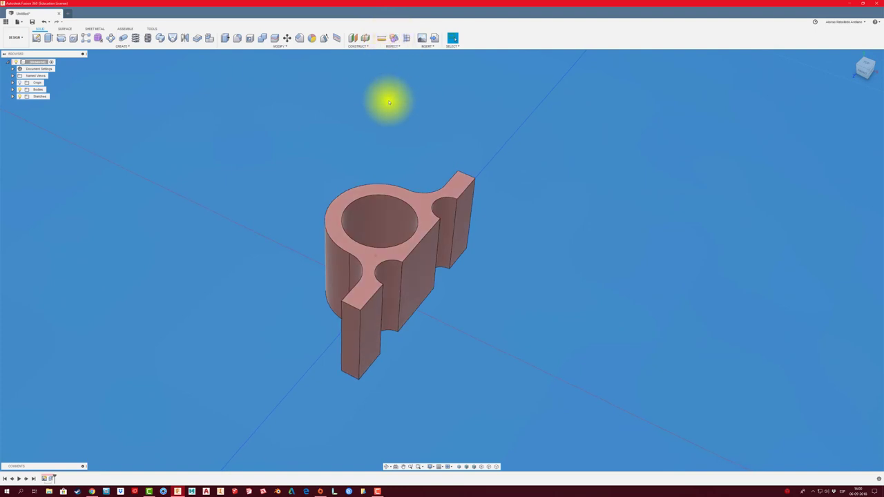
pyautogui.scroll(1, 389, 100)
pyautogui.scroll(2, 389, 102)
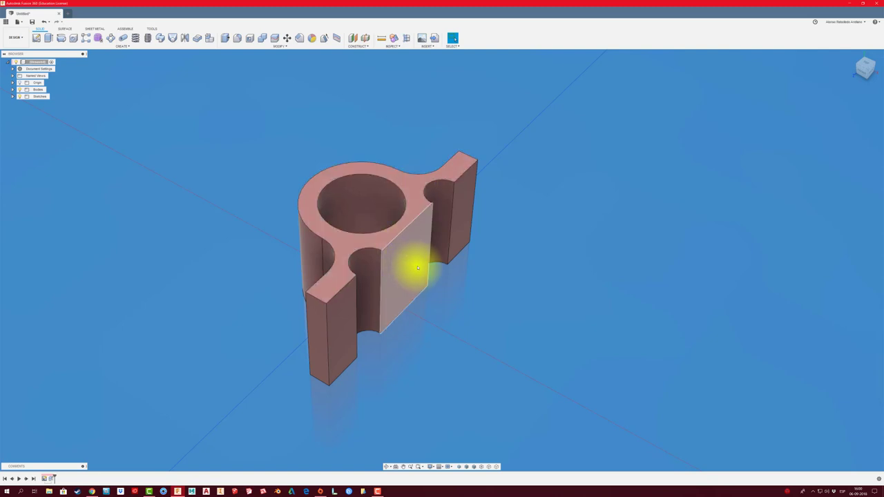
pyautogui.moveTo(418, 268)
pyautogui.keyDown('shift'); pyautogui.mouseDown(button='middle')
pyautogui.moveTo(394, 316)
pyautogui.moveTo(405, 310)
pyautogui.mouseUp(button='middle'); pyautogui.keyUp('shift')
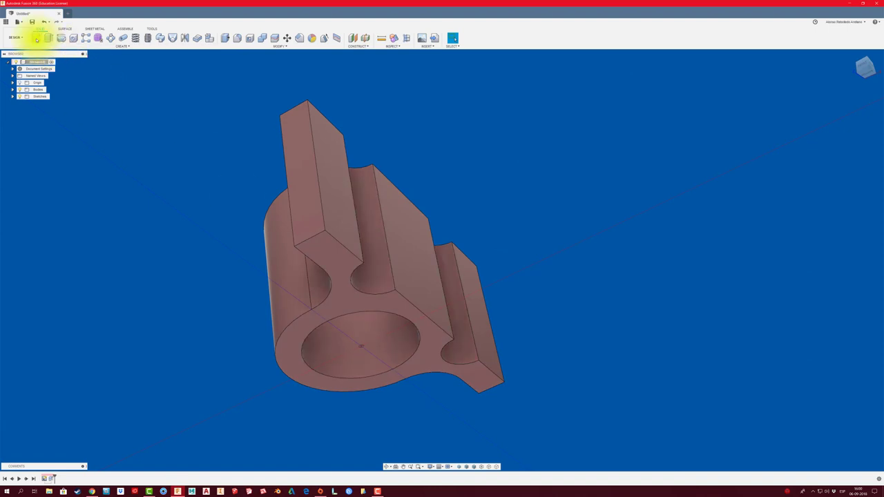
pyautogui.click(36, 37)
# On the ring face, draw a 35 mm line running right from the bore's centre.
pyautogui.click(405, 313)
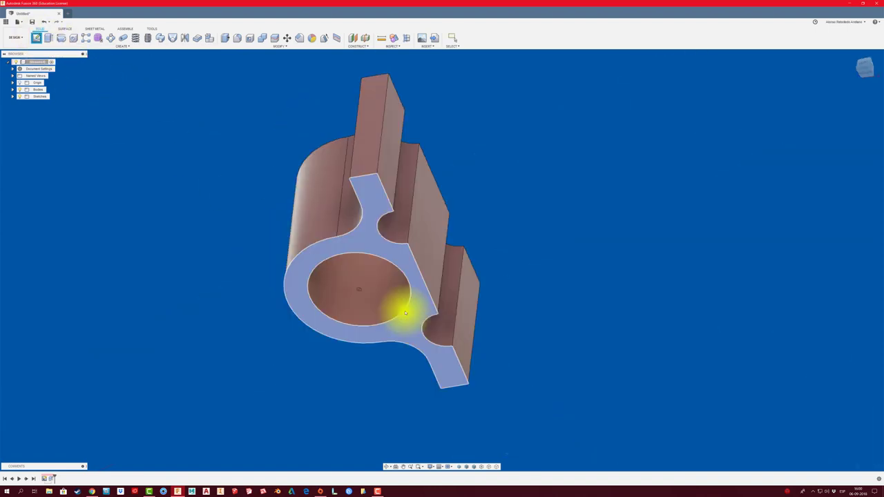
pyautogui.click(40, 38)
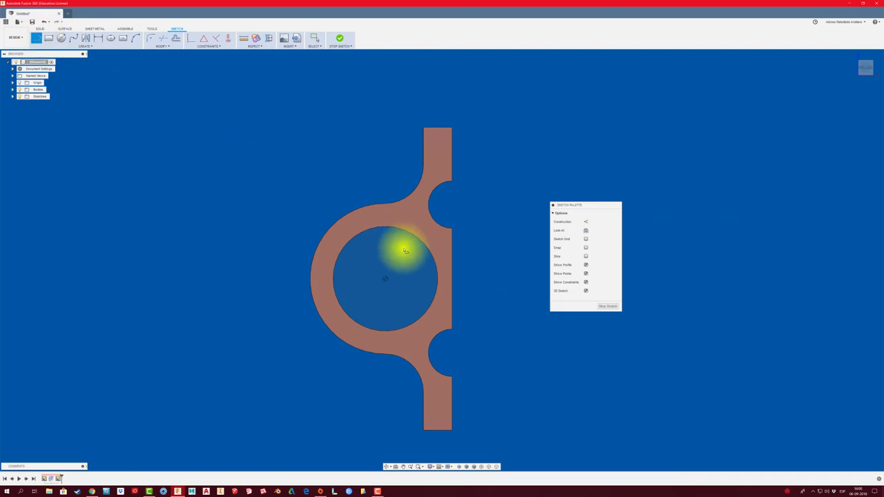
pyautogui.click(386, 280)
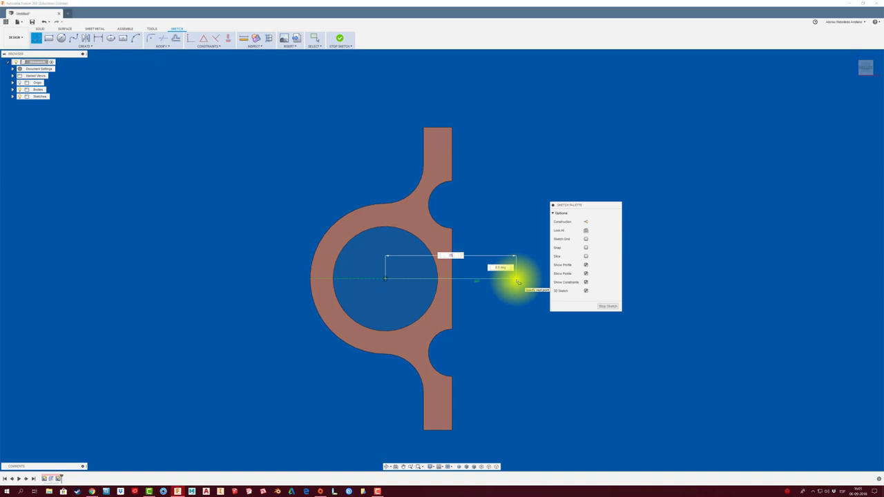
pyautogui.press('Return')
pyautogui.press('Escape')
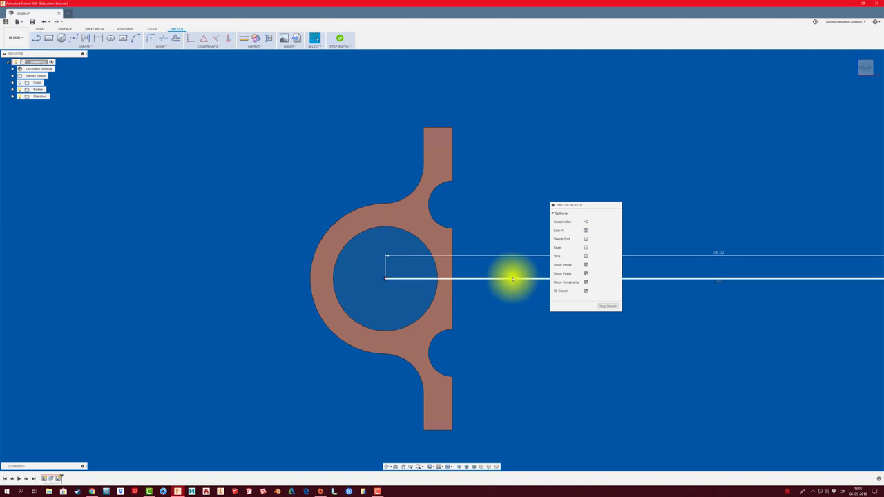
# Convert the 35 mm line into a construction line.
pyautogui.scroll(-3, 509, 276)
pyautogui.scroll(-1, 509, 315)
pyautogui.moveTo(513, 332); pyautogui.dragTo(435, 308, button='middle')
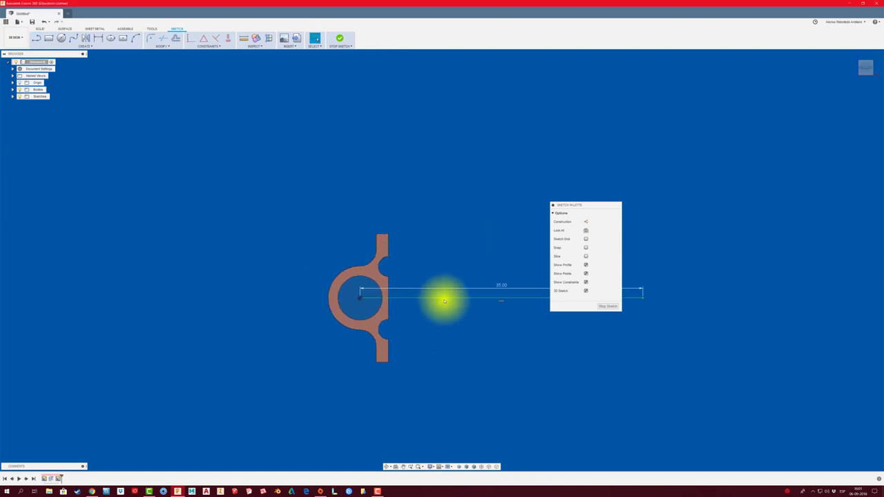
pyautogui.click(443, 297)
pyautogui.click(585, 221)
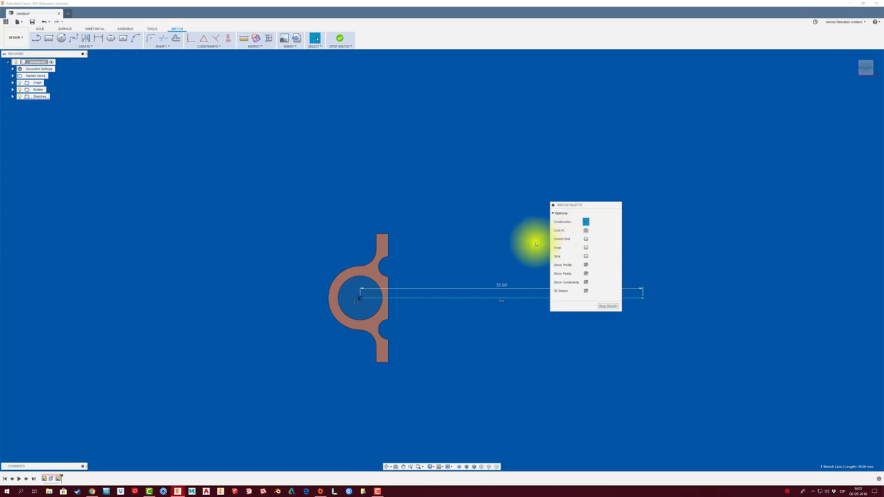
# Try starting lines at the construction line's end and the profile edge, then cancel them.
pyautogui.moveTo(446, 249); pyautogui.dragTo(395, 257, button='middle')
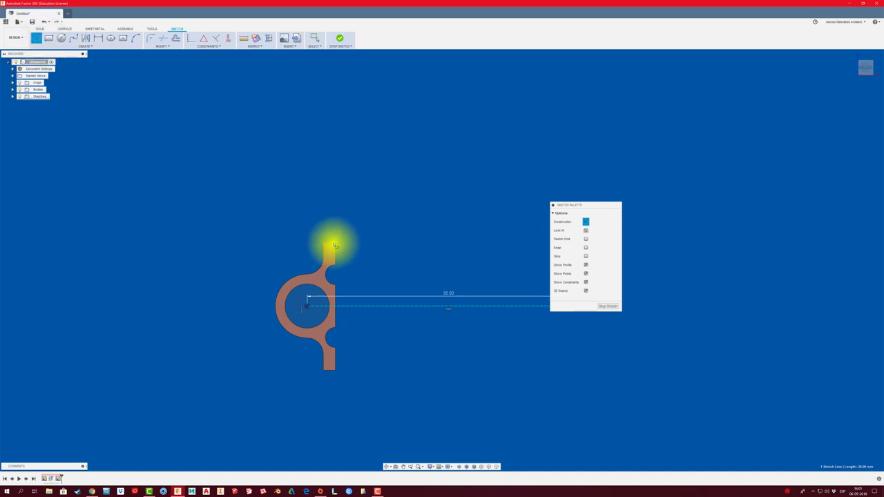
pyautogui.moveTo(359, 251); pyautogui.dragTo(270, 241, button='middle')
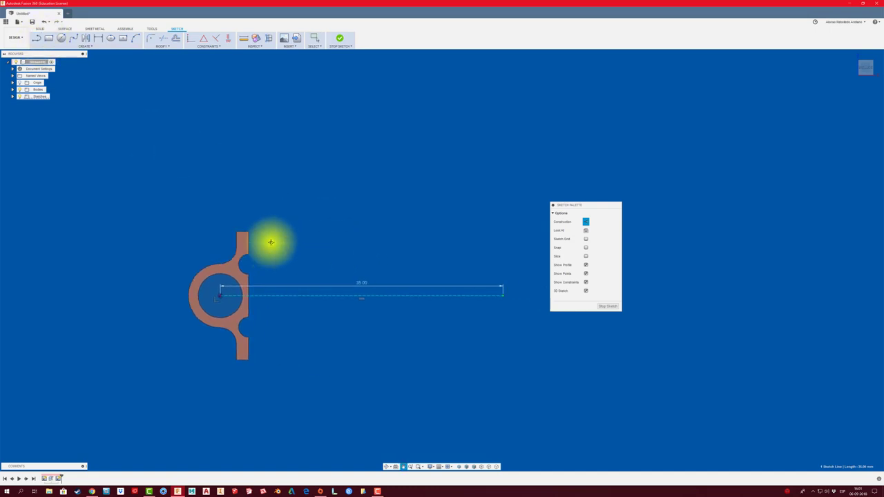
pyautogui.click(500, 297)
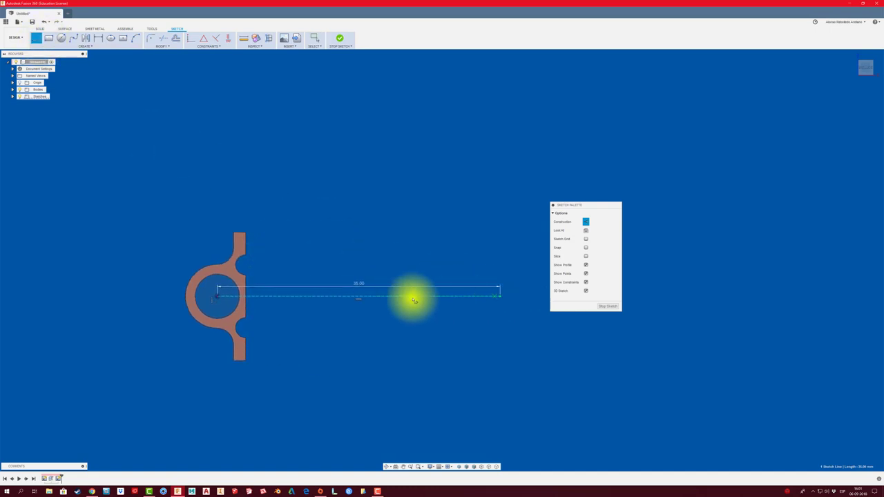
pyautogui.press('x')
pyautogui.click(242, 275)
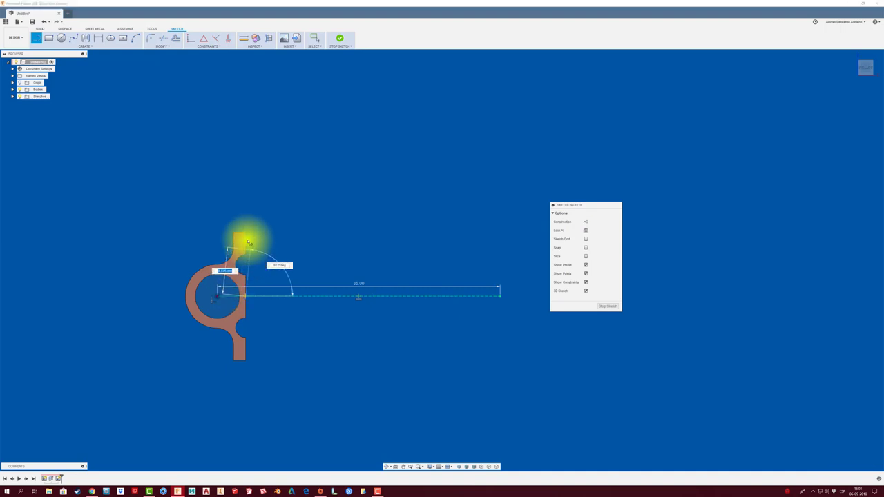
pyautogui.press('Escape')
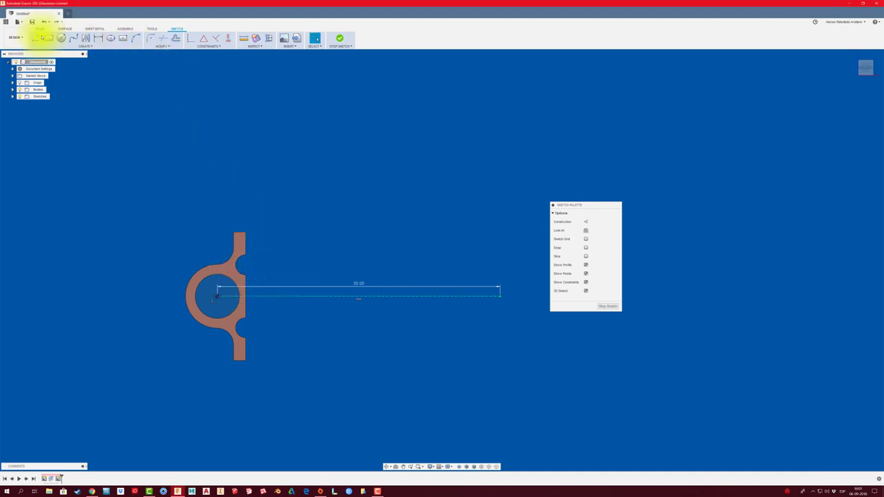
pyautogui.click(60, 38)
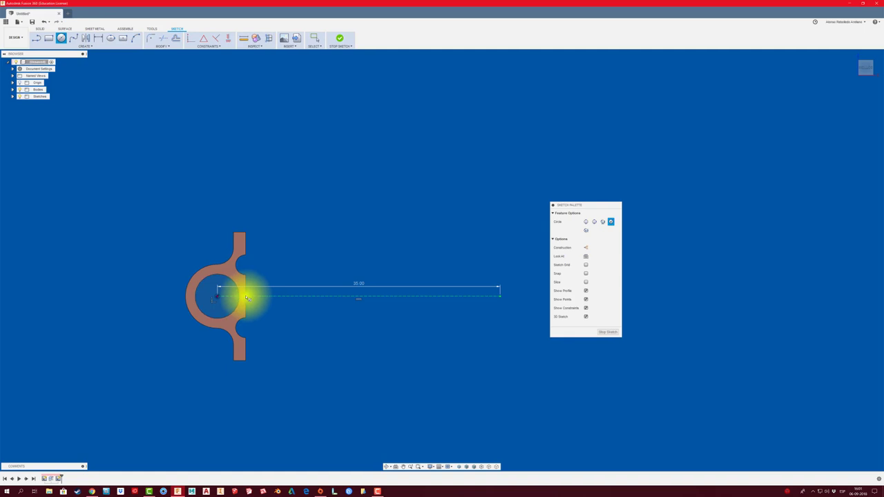
# Draw a profile-height circle centred on the construction line's far end.
pyautogui.click(246, 296)
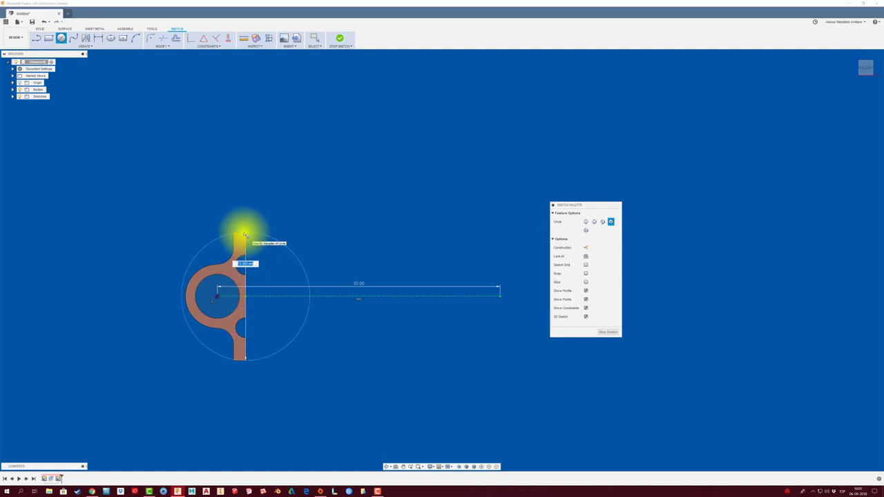
pyautogui.press('Escape')
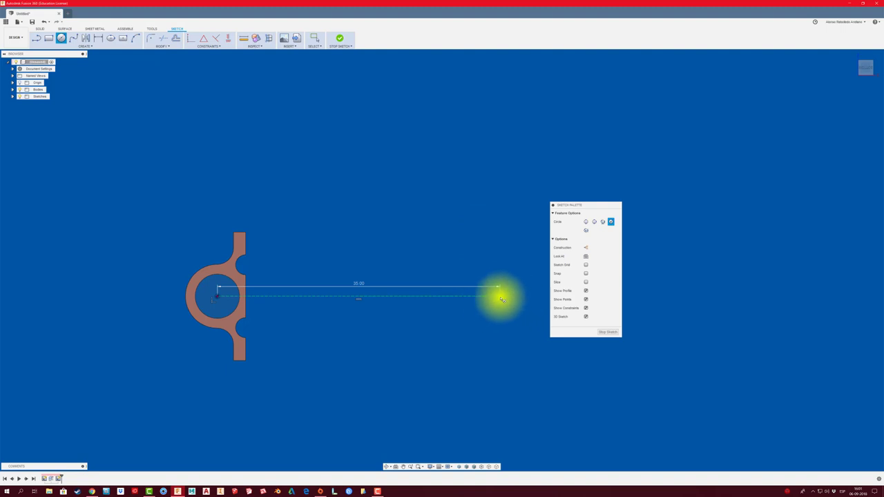
pyautogui.click(499, 296)
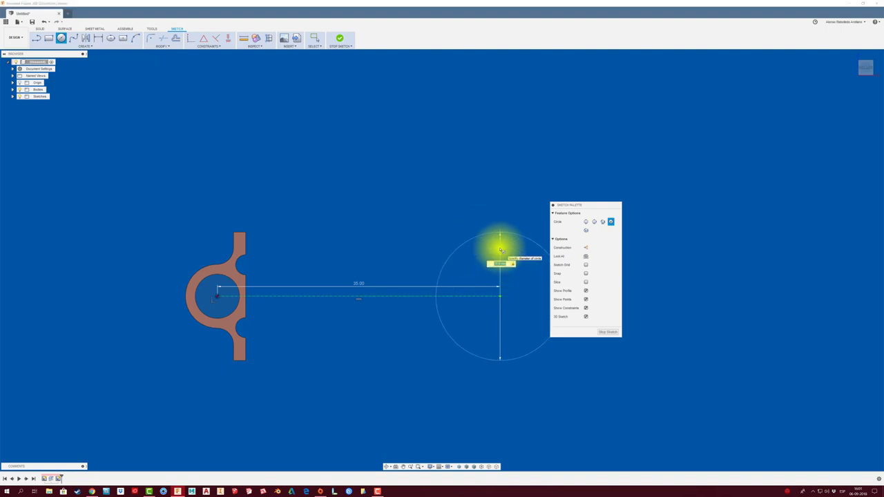
pyautogui.click(500, 250)
pyautogui.press('Escape')
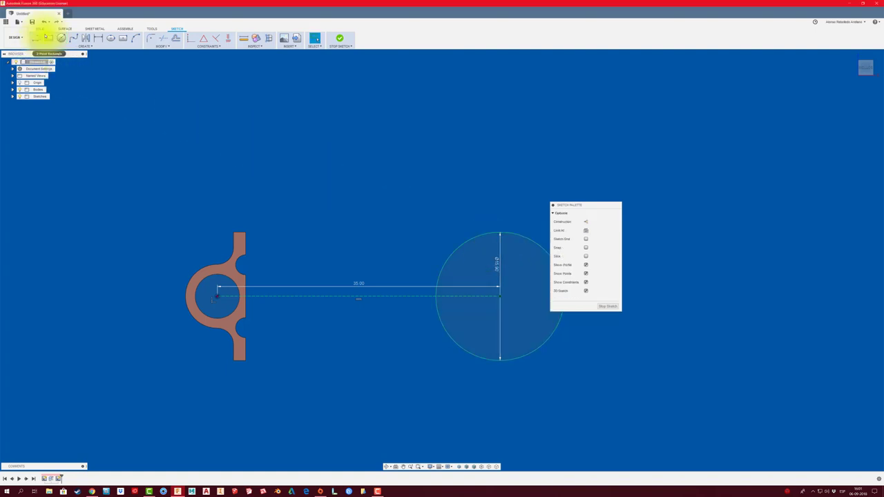
# Draw top and bottom lines from the bracket profile to the circle's top and bottom.
pyautogui.click(39, 39)
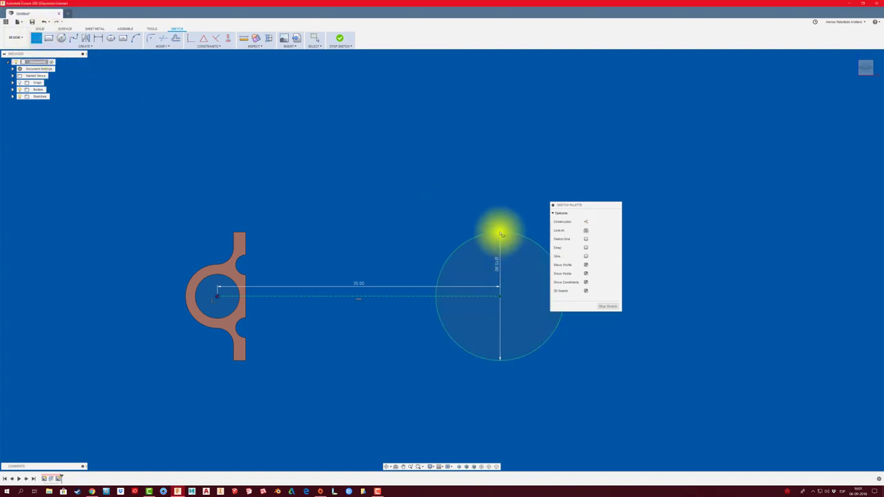
pyautogui.click(247, 234)
pyautogui.click(500, 234)
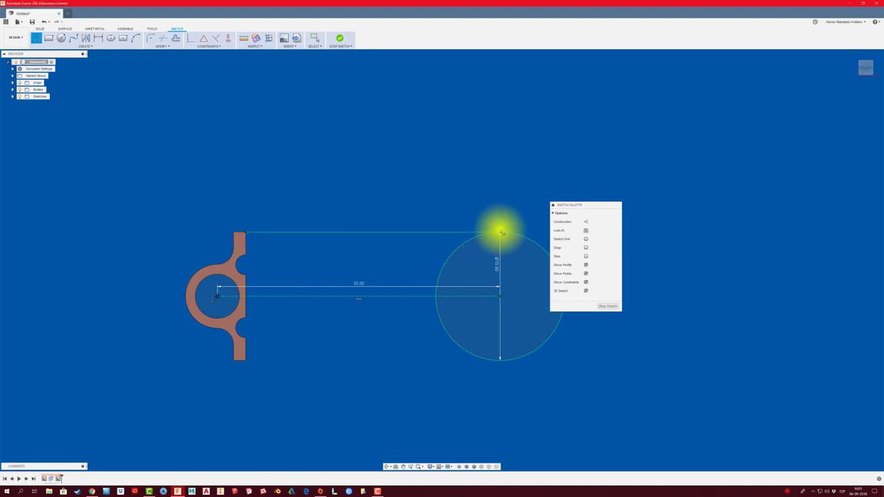
pyautogui.rightClick(455, 187)
pyautogui.click(461, 200)
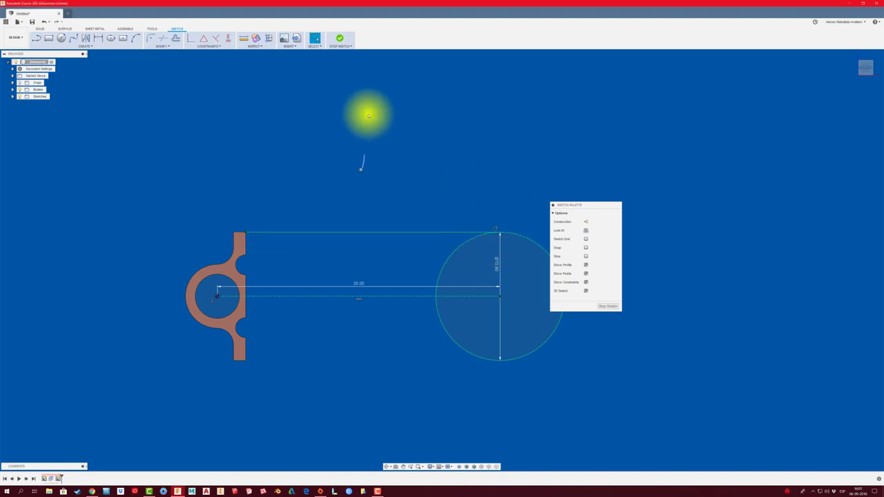
pyautogui.click(247, 361)
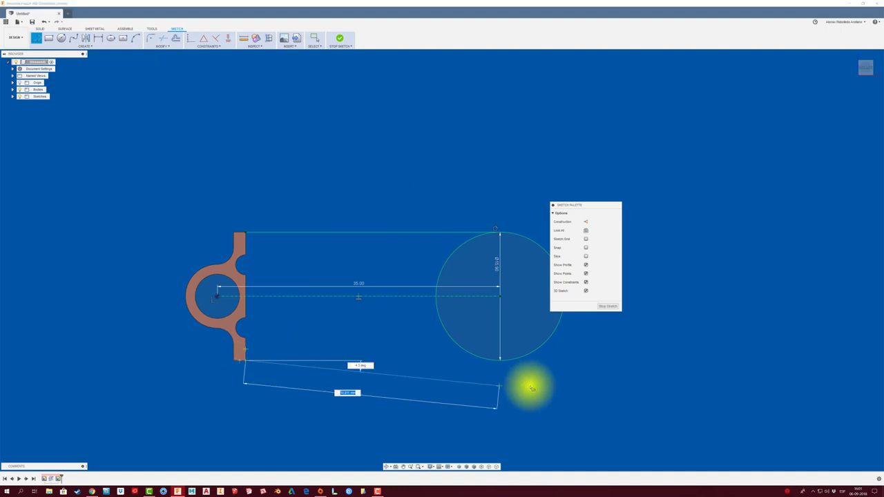
pyautogui.click(499, 359)
pyautogui.rightClick(502, 362)
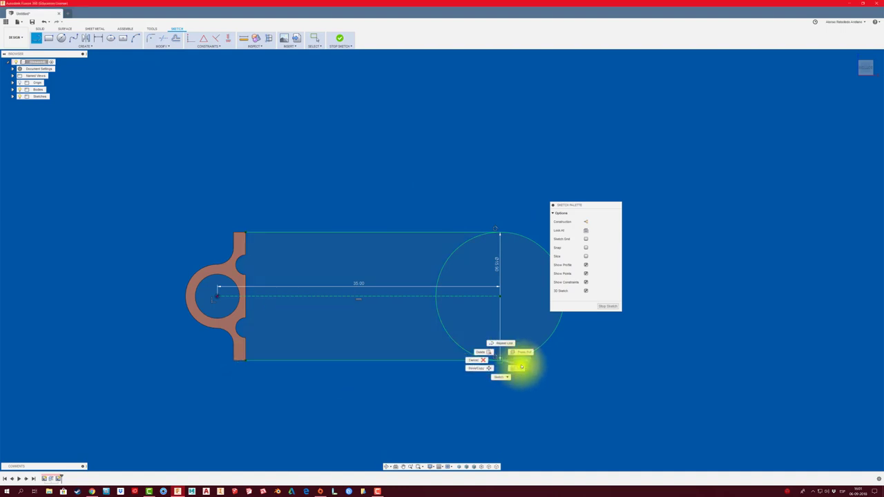
pyautogui.press('t')
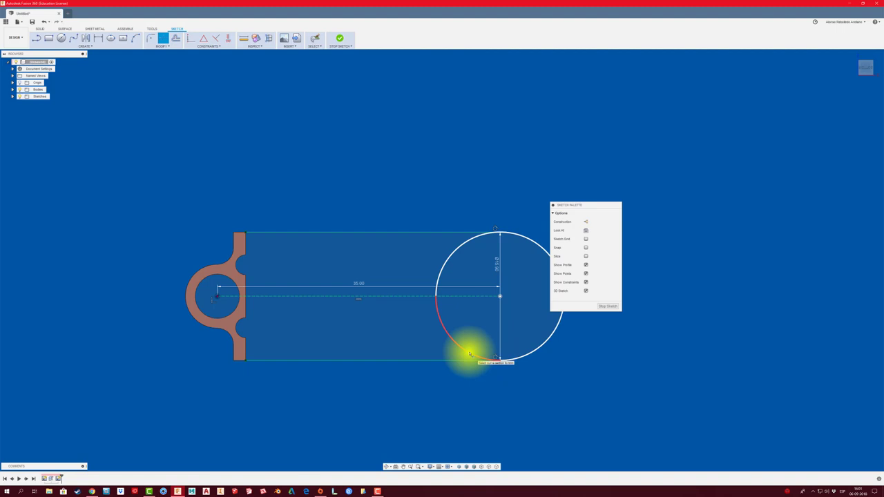
# Trim a curve and change the 35 mm construction line dimension to 25 mm.
pyautogui.click(470, 354)
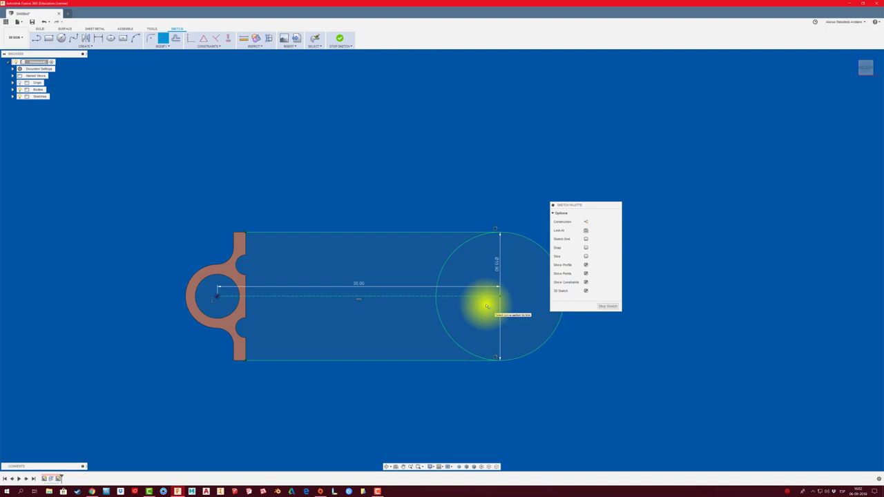
pyautogui.press('Escape')
pyautogui.doubleClick(361, 286)
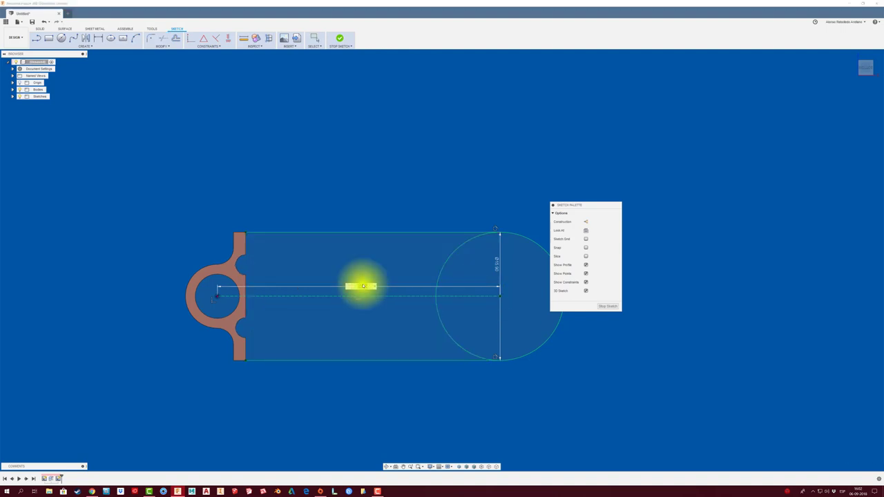
pyautogui.write('25')
pyautogui.press('Return')
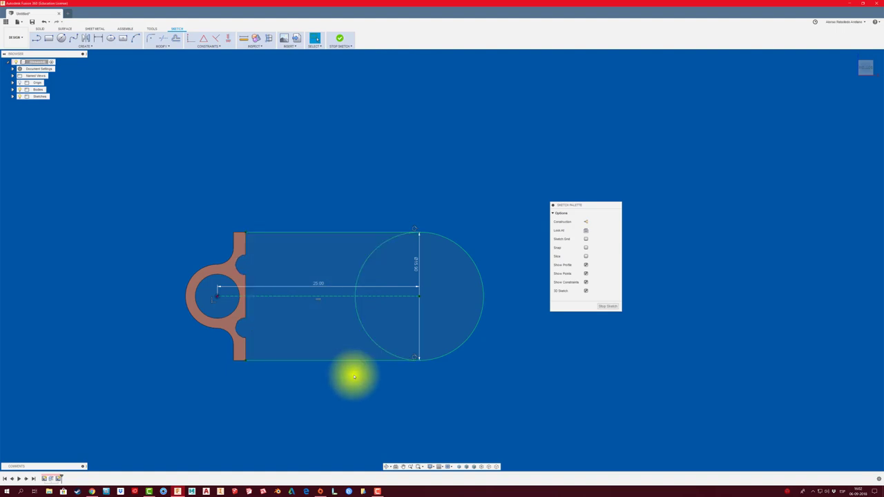
# Trim the circle's arcs inside the rectangle to a rounded end and finish the sketch.
pyautogui.press('t')
pyautogui.click(367, 332)
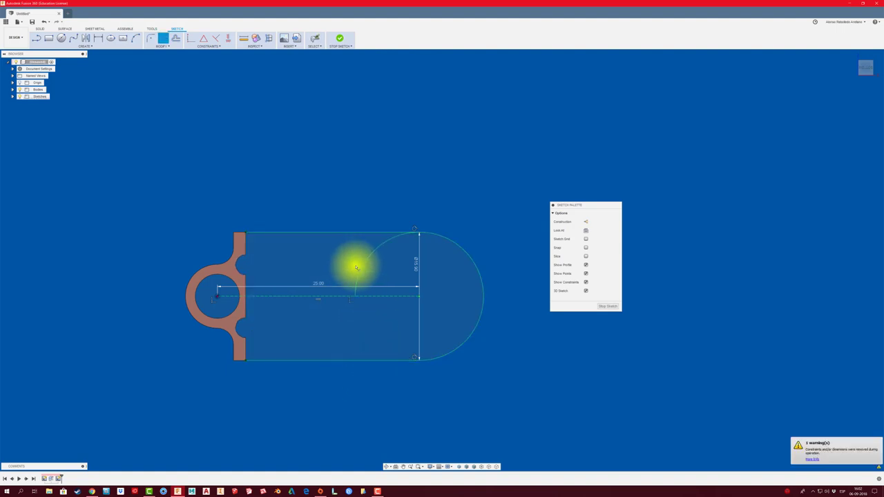
pyautogui.click(362, 267)
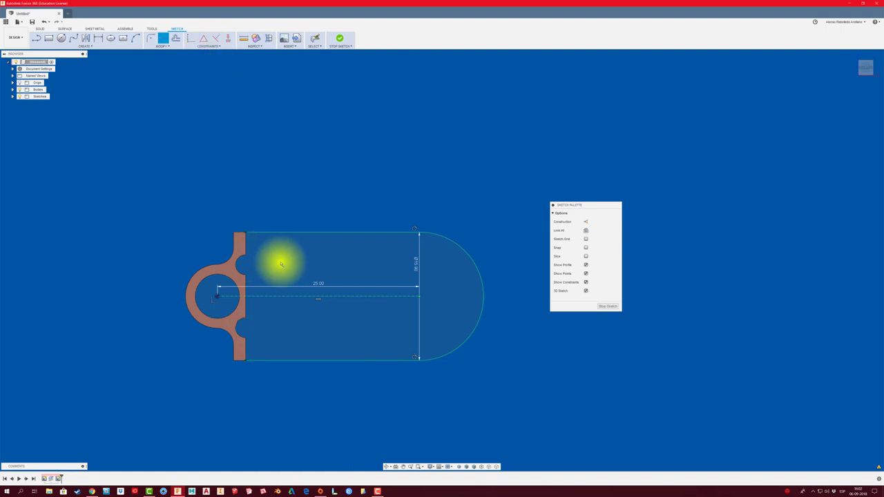
pyautogui.keyDown('shift'); pyautogui.moveTo(384, 262); pyautogui.dragTo(336, 217, button='middle'); pyautogui.keyUp('shift')
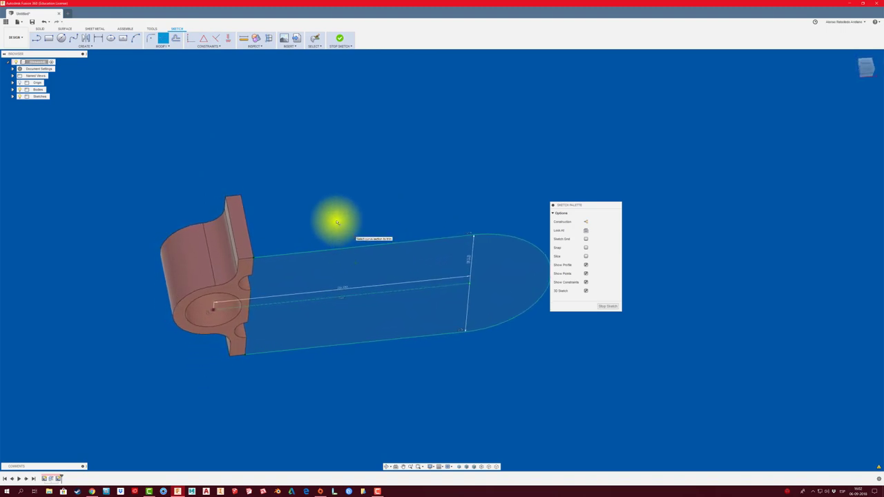
pyautogui.click(339, 39)
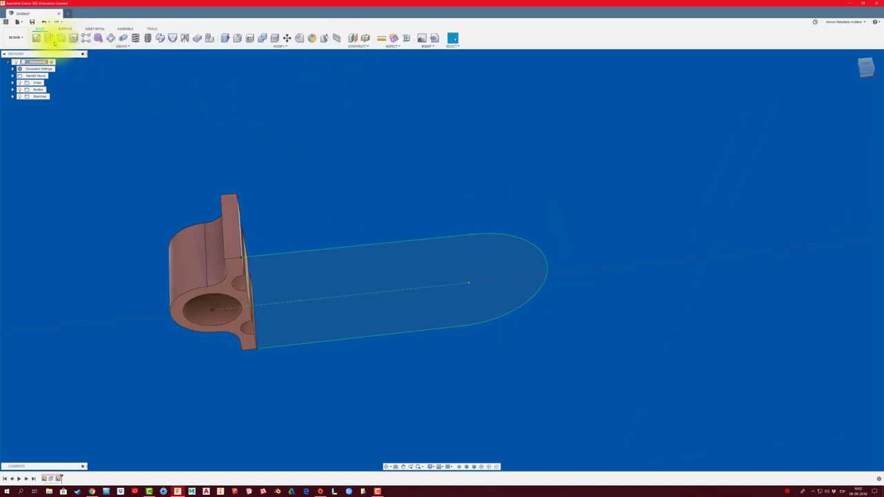
# Extrude the plate profile and circular region 2 mm, joined to the bracket.
pyautogui.click(48, 38)
pyautogui.click(327, 264)
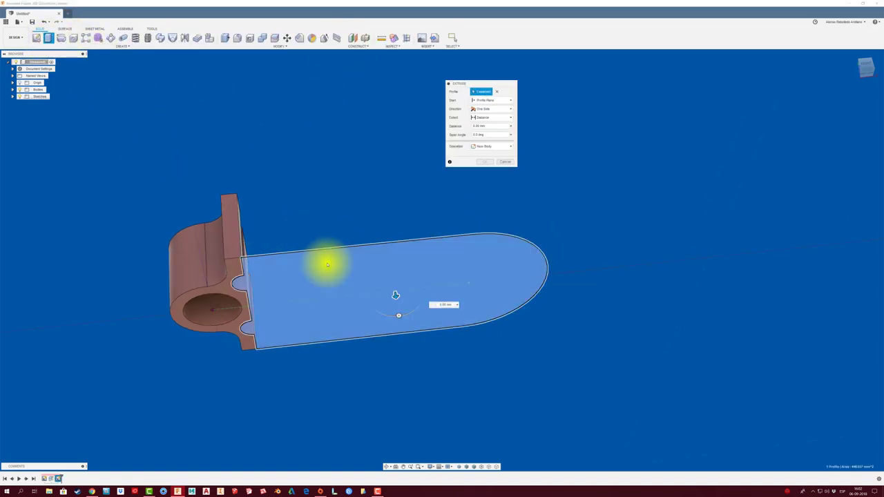
pyautogui.click(192, 324)
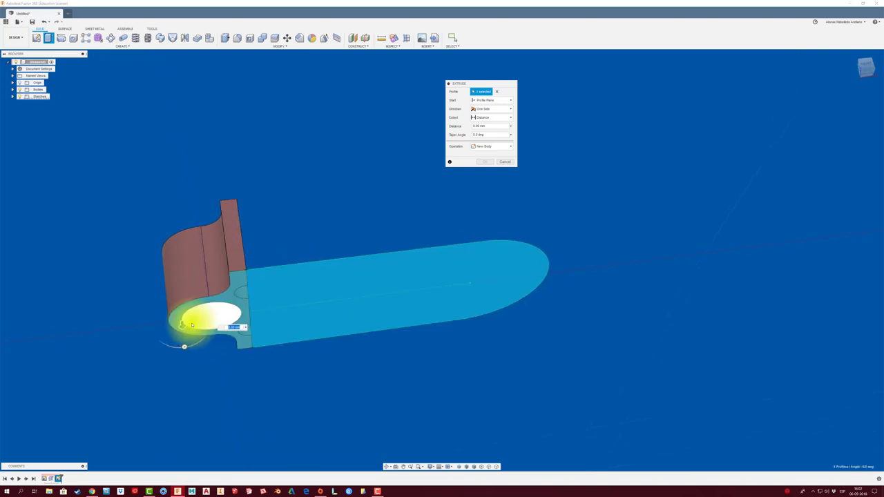
pyautogui.moveTo(182, 343); pyautogui.dragTo(184, 338)
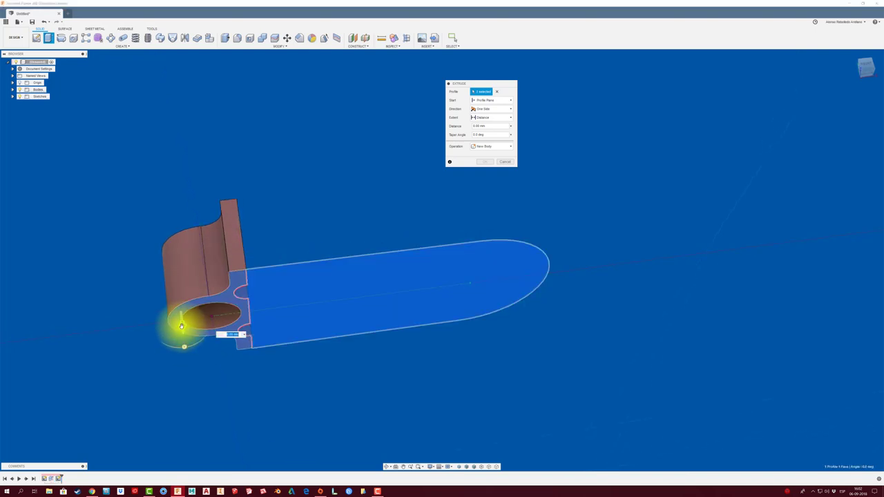
pyautogui.moveTo(184, 338)
pyautogui.keyDown('shift'); pyautogui.mouseDown(button='middle')
pyautogui.moveTo(354, 364)
pyautogui.moveTo(295, 357)
pyautogui.mouseUp(button='middle'); pyautogui.keyUp('shift')
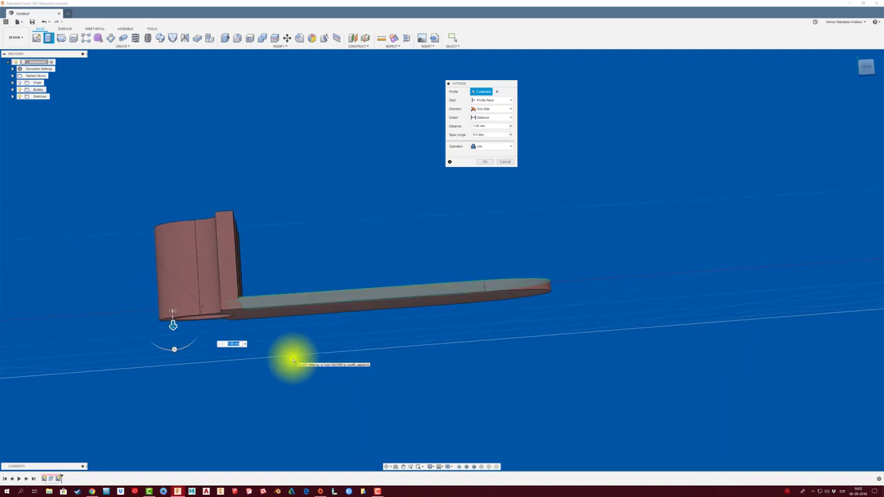
pyautogui.click(483, 162)
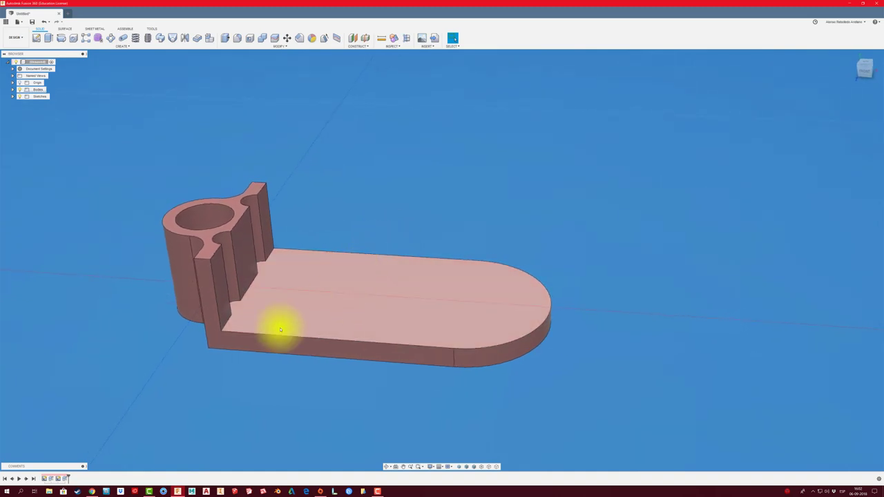
pyautogui.moveTo(198, 355)
pyautogui.keyDown('shift'); pyautogui.mouseDown(button='middle')
pyautogui.moveTo(217, 354)
pyautogui.moveTo(242, 372)
pyautogui.moveTo(225, 371)
pyautogui.moveTo(250, 339)
pyautogui.moveTo(245, 200)
pyautogui.mouseUp(button='middle'); pyautogui.keyUp('shift')
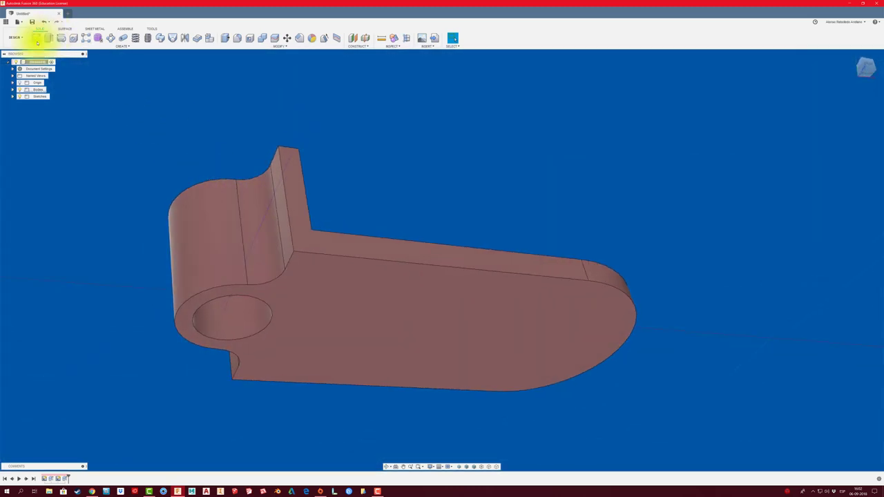
# On the bracket's flat face, draw a line from a plate corner tangent to the ring's arc.
pyautogui.click(35, 38)
pyautogui.click(305, 274)
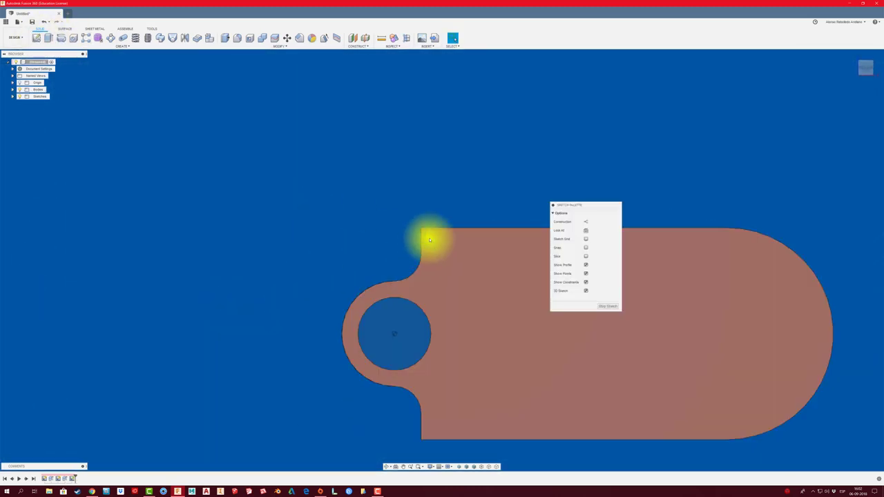
pyautogui.click(37, 38)
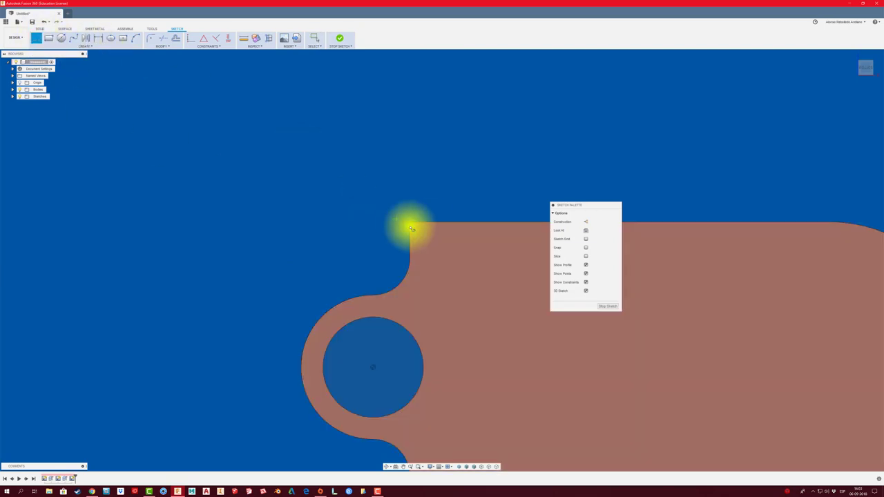
pyautogui.moveTo(410, 225); pyautogui.dragTo(315, 332)
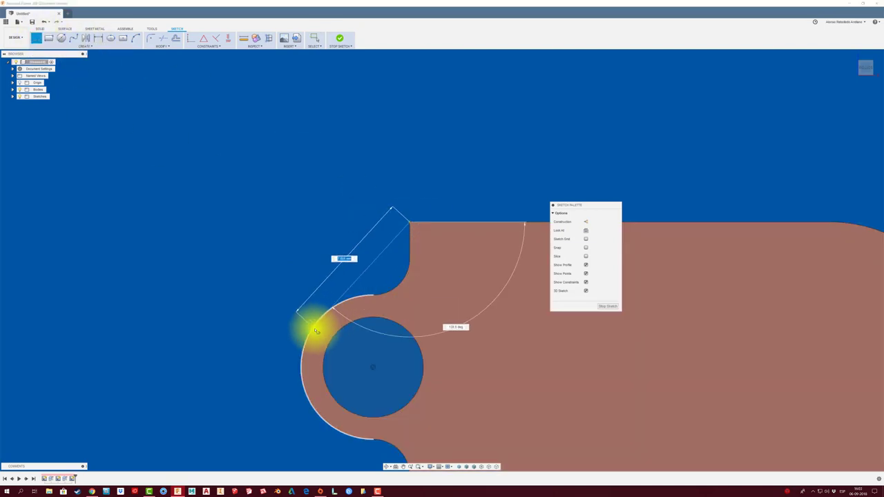
pyautogui.moveTo(315, 328)
pyautogui.mouseDown()
pyautogui.moveTo(335, 312)
pyautogui.moveTo(310, 330)
pyautogui.moveTo(328, 314)
pyautogui.moveTo(299, 324)
pyautogui.mouseUp()
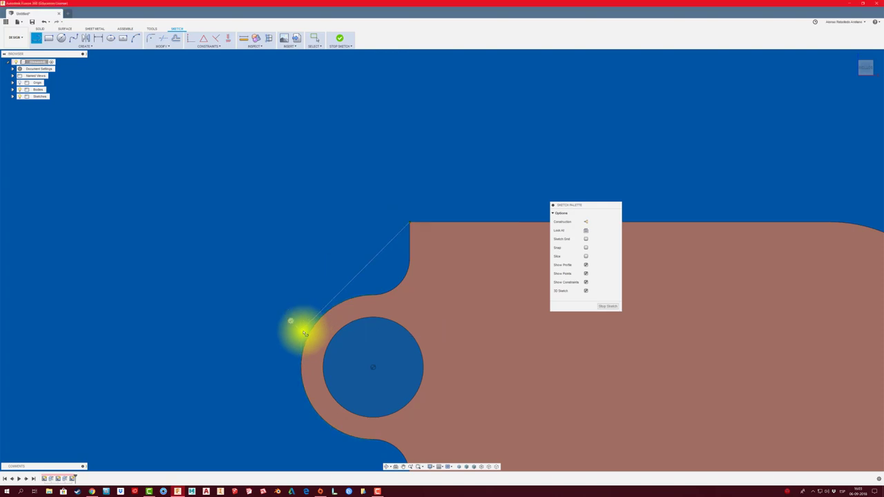
pyautogui.rightClick(301, 331)
pyautogui.click(319, 337)
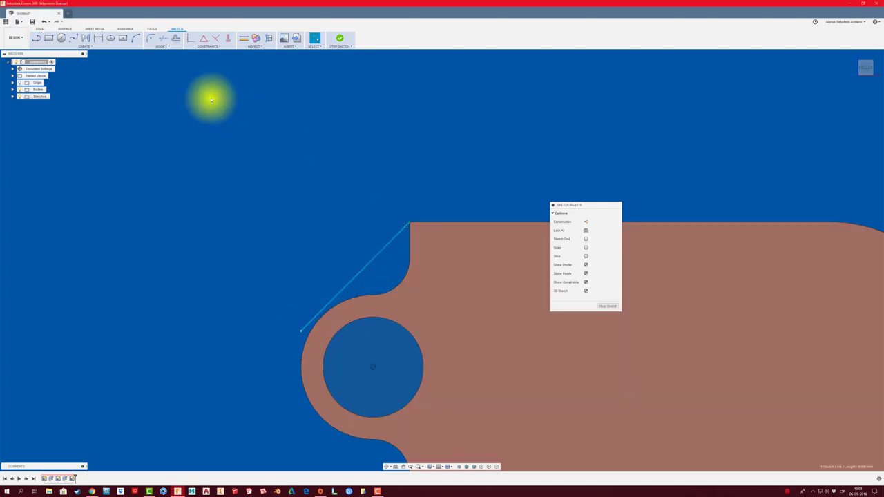
pyautogui.click(216, 46)
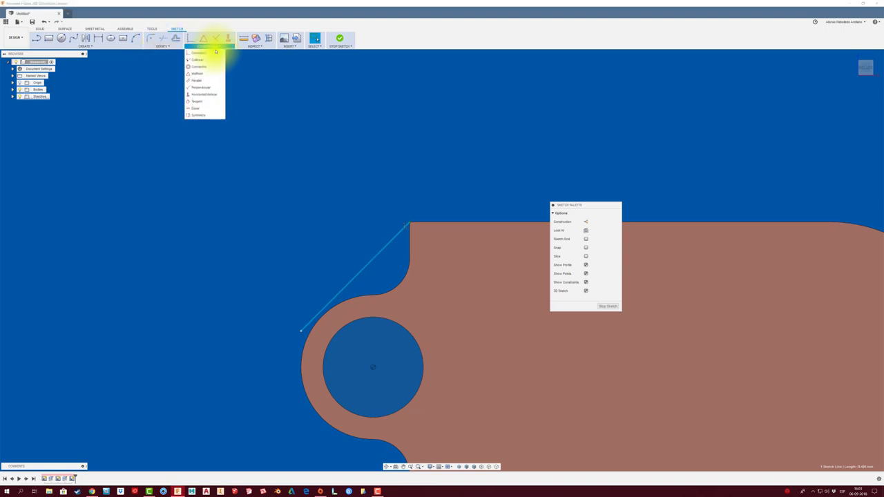
pyautogui.click(198, 103)
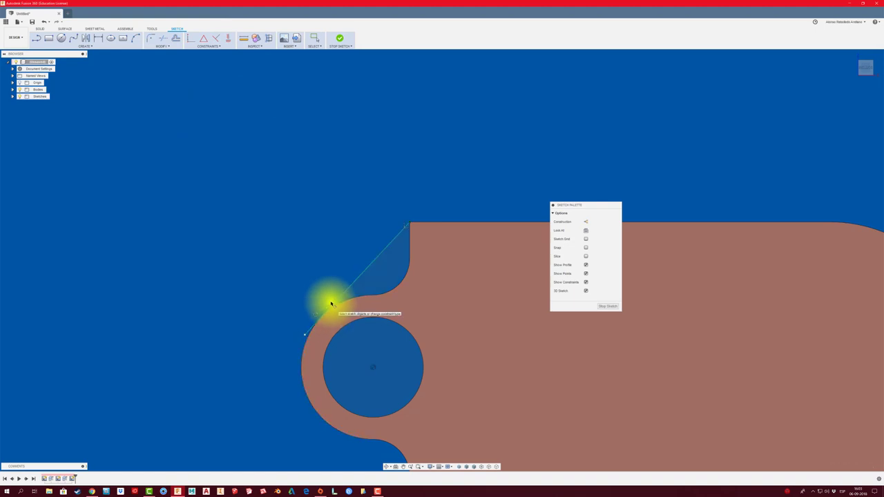
pyautogui.moveTo(324, 262); pyautogui.dragTo(303, 225, button='middle')
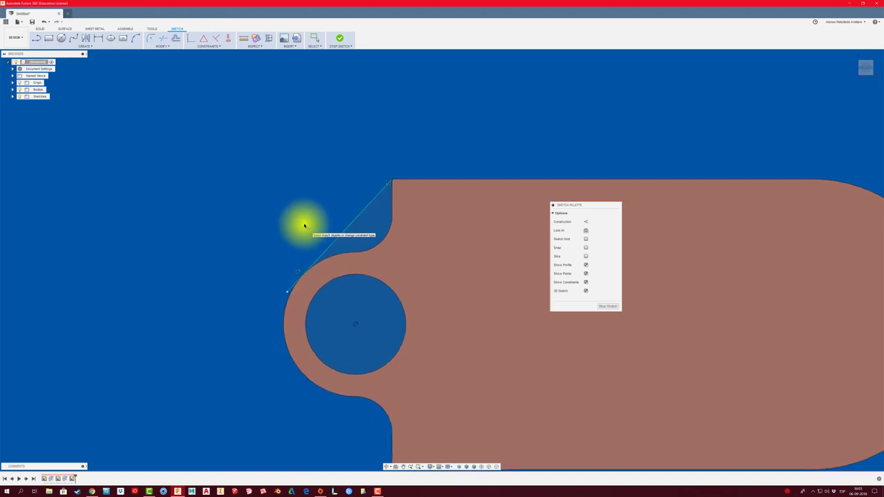
pyautogui.click(293, 285)
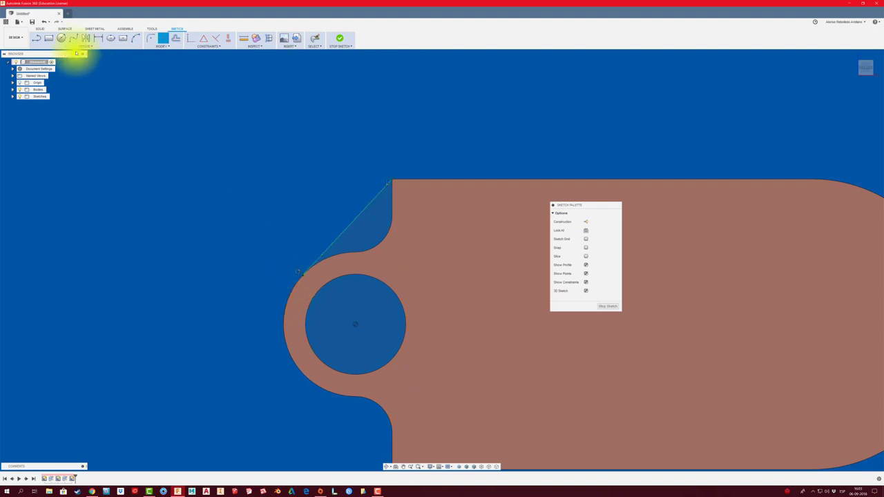
# Draw a second line from the lower plate corner tangent to the arc and trim the excess.
pyautogui.click(36, 38)
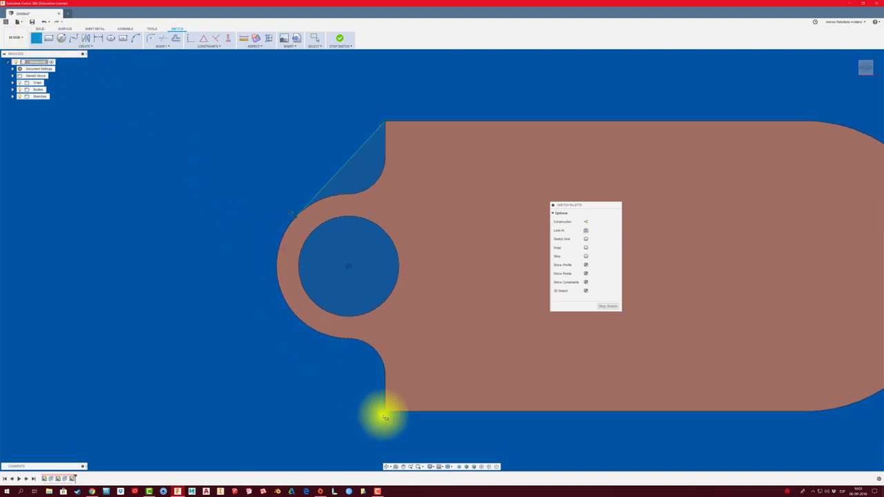
pyautogui.click(386, 412)
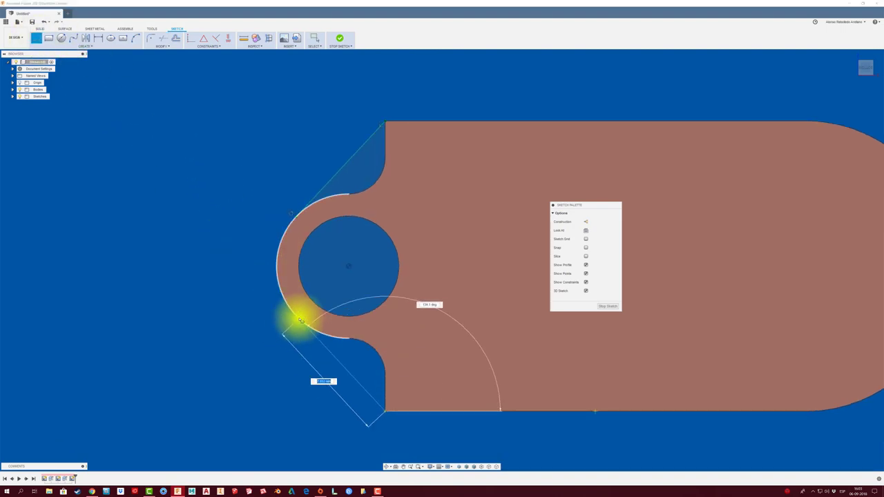
pyautogui.rightClick(227, 247)
pyautogui.click(243, 249)
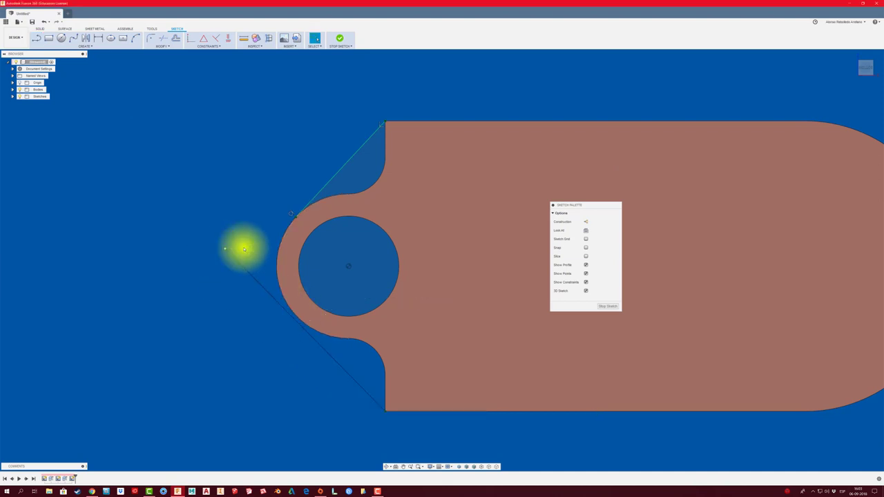
pyautogui.click(210, 45)
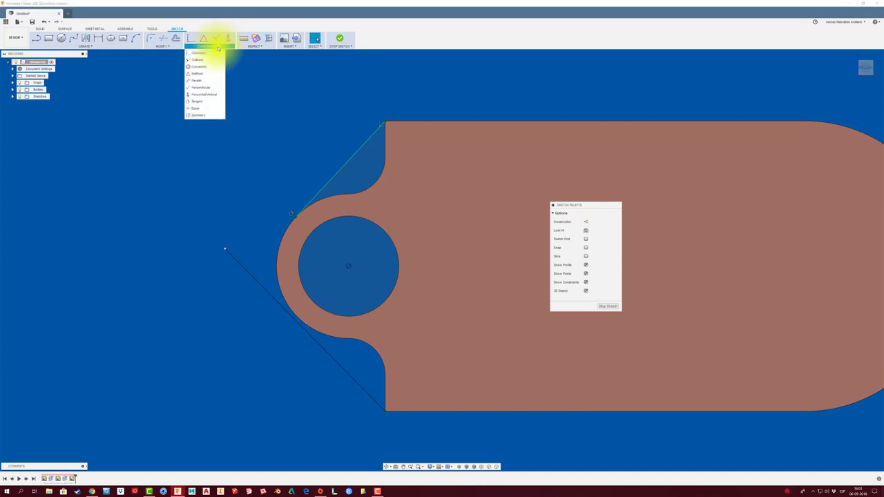
pyautogui.click(201, 102)
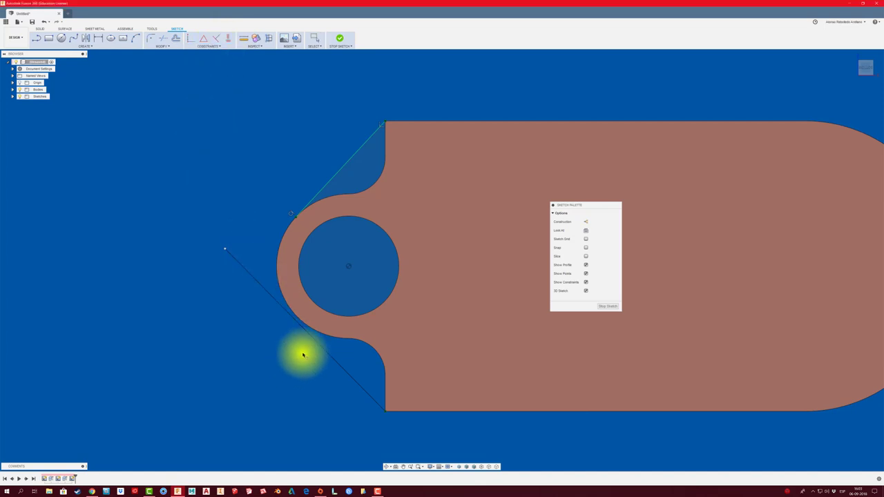
pyautogui.click(322, 341)
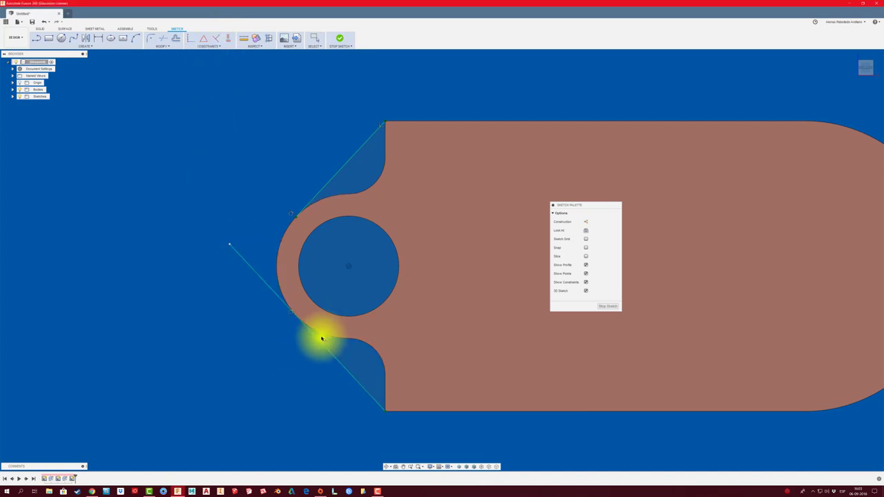
pyautogui.click(323, 336)
pyautogui.press('t')
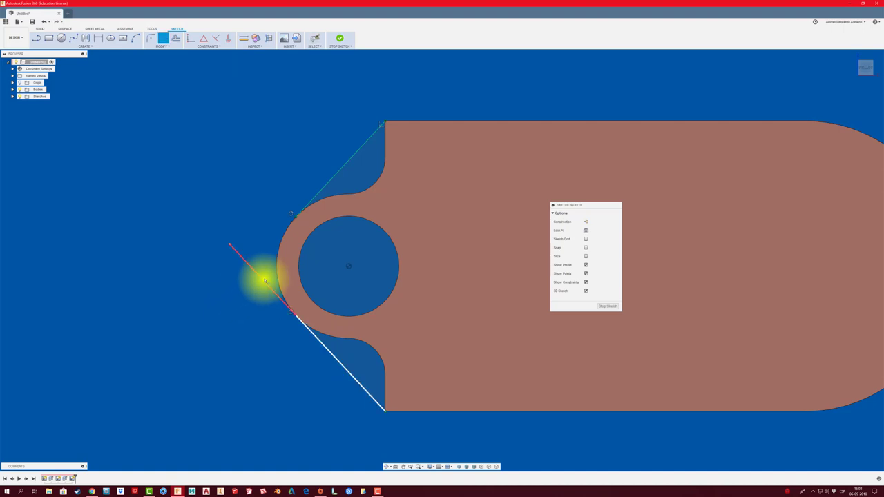
pyautogui.click(261, 280)
pyautogui.press('F6')
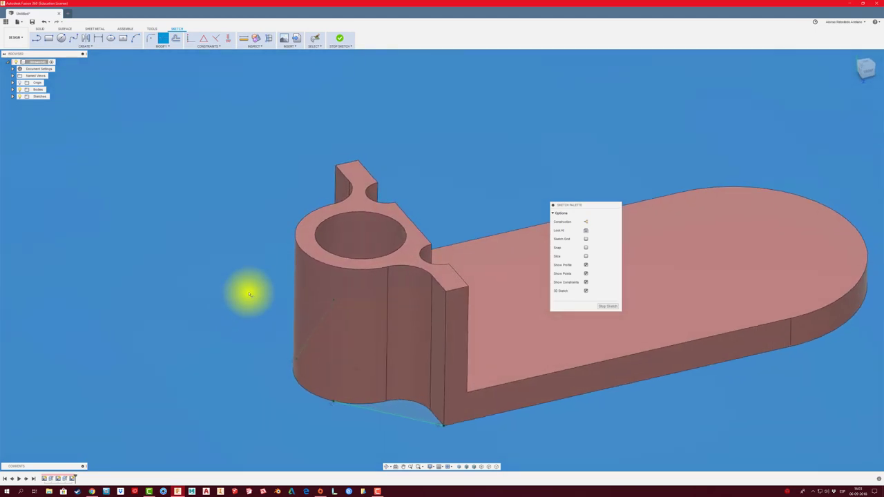
# Finish the sketch and extrude the two wedge regions -2 mm, joined to the bracket.
pyautogui.click(339, 39)
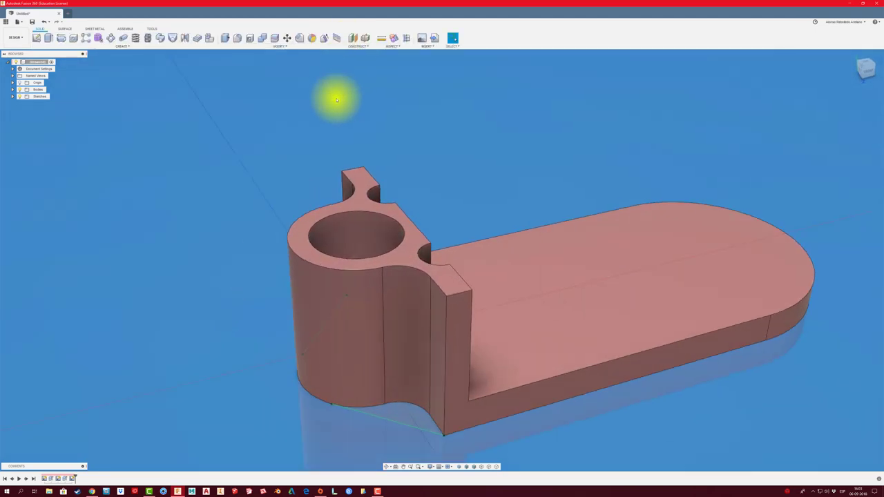
pyautogui.press('e')
pyautogui.click(407, 418)
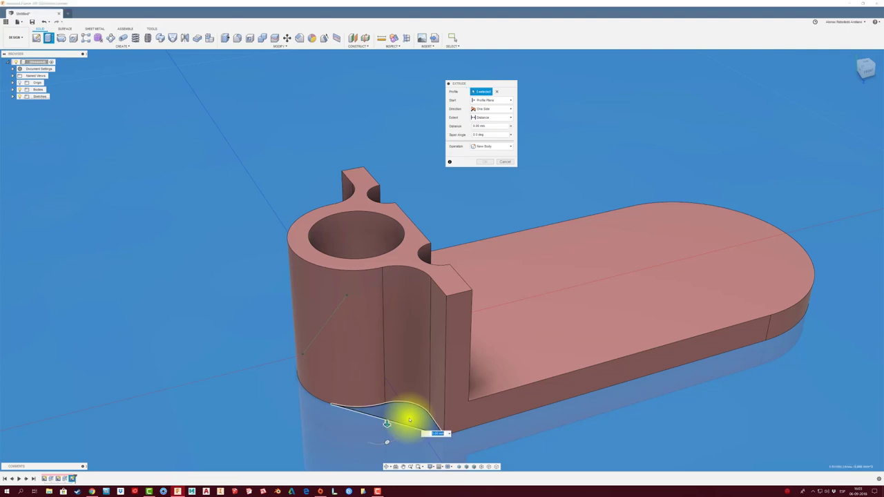
pyautogui.moveTo(409, 420)
pyautogui.keyDown('shift'); pyautogui.mouseDown(button='middle')
pyautogui.moveTo(384, 373)
pyautogui.moveTo(355, 366)
pyautogui.moveTo(380, 389)
pyautogui.moveTo(544, 430)
pyautogui.mouseUp(button='middle'); pyautogui.keyUp('shift')
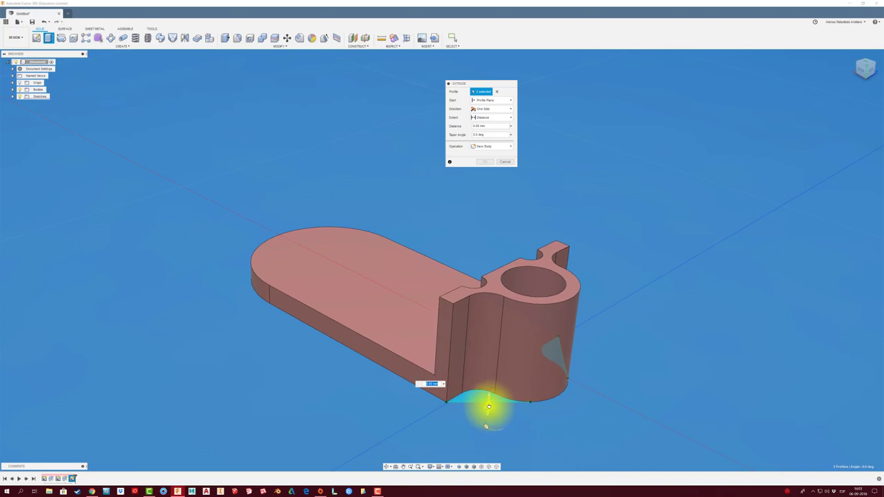
pyautogui.moveTo(488, 406)
pyautogui.mouseDown()
pyautogui.moveTo(489, 389)
pyautogui.moveTo(488, 407)
pyautogui.mouseUp()
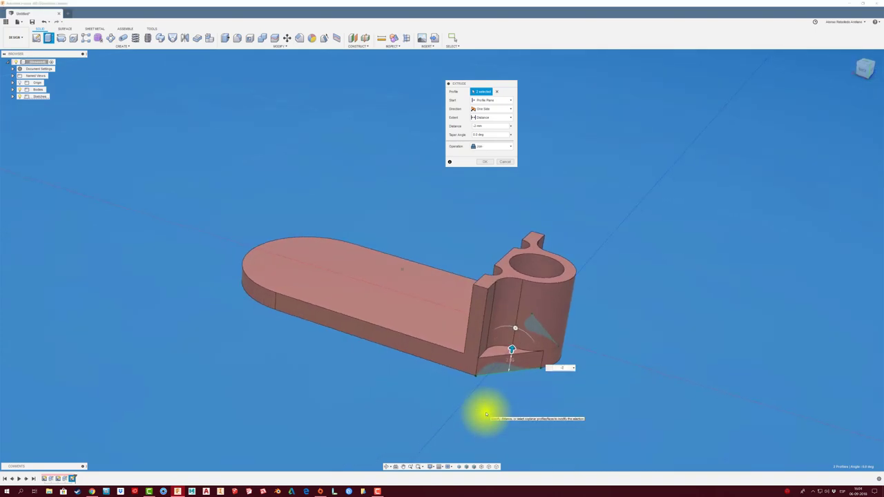
pyautogui.click(483, 161)
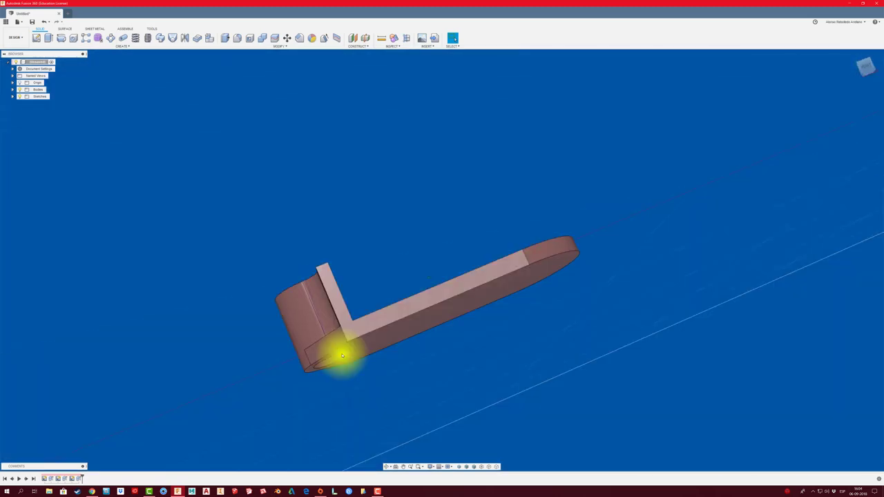
pyautogui.moveTo(342, 356)
pyautogui.keyDown('shift'); pyautogui.mouseDown(button='middle')
pyautogui.moveTo(355, 336)
pyautogui.moveTo(292, 261)
pyautogui.moveTo(311, 245)
pyautogui.moveTo(268, 204)
pyautogui.moveTo(286, 239)
pyautogui.moveTo(316, 217)
pyautogui.moveTo(306, 227)
pyautogui.moveTo(290, 345)
pyautogui.moveTo(310, 335)
pyautogui.moveTo(274, 302)
pyautogui.mouseUp(button='middle'); pyautogui.keyUp('shift')
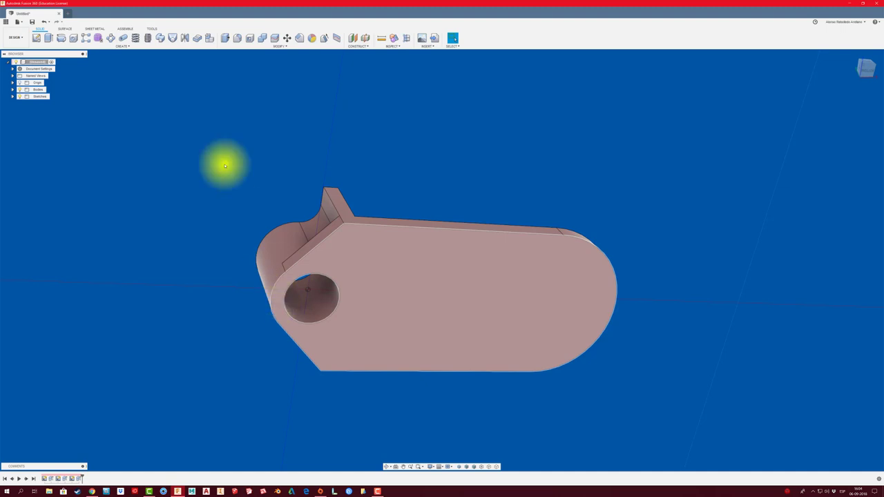
# Sketch two concentric circles at the bore, one matching the hole and one larger.
pyautogui.click(37, 38)
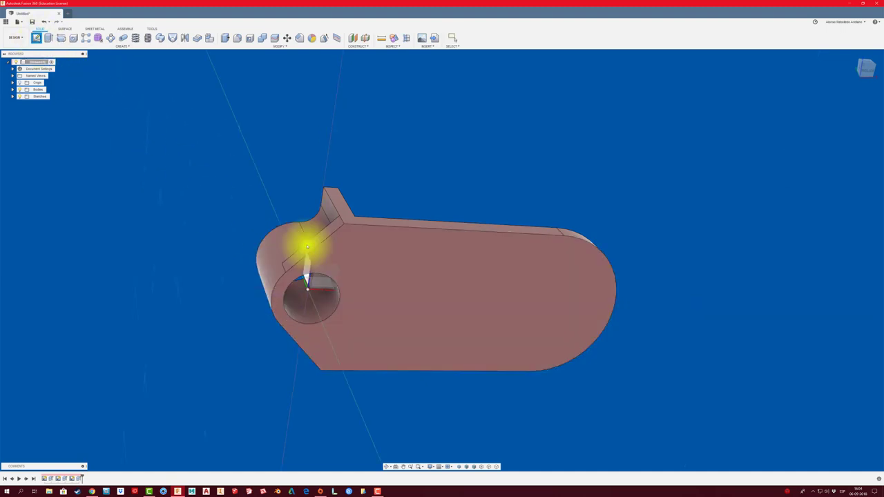
pyautogui.click(355, 261)
pyautogui.click(61, 38)
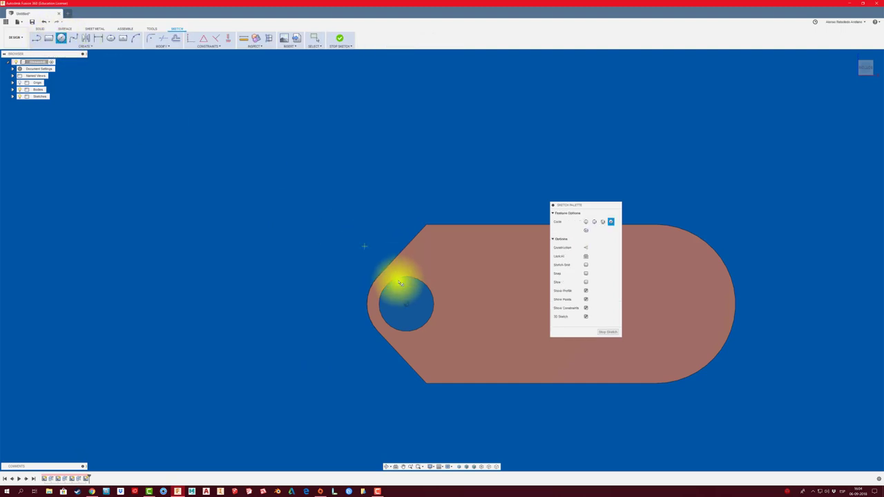
pyautogui.click(411, 278)
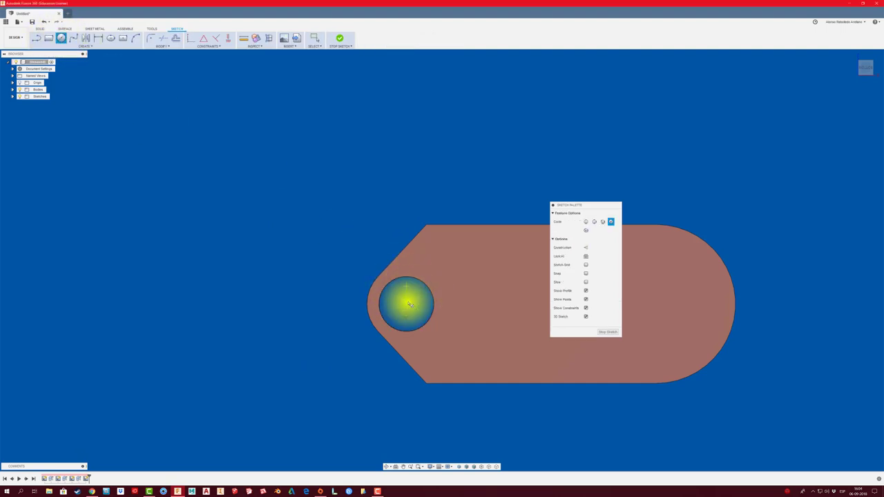
pyautogui.click(406, 303)
pyautogui.click(369, 299)
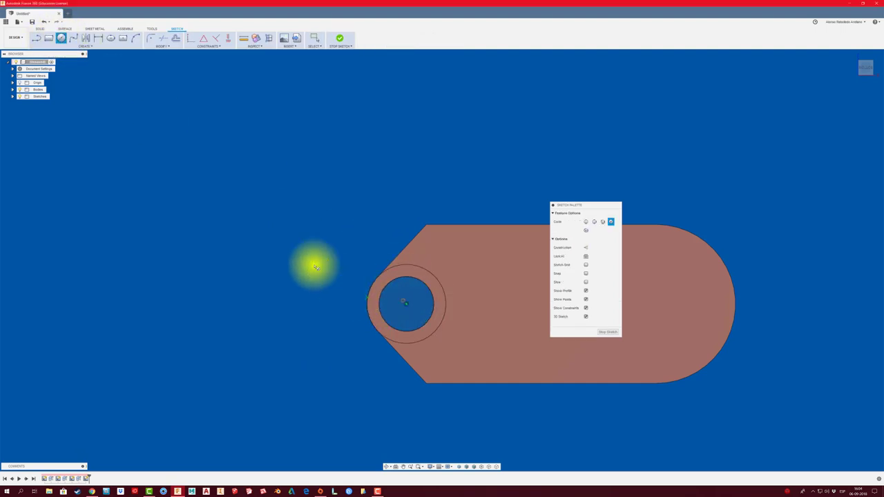
pyautogui.hotkey('shift', 'F5')
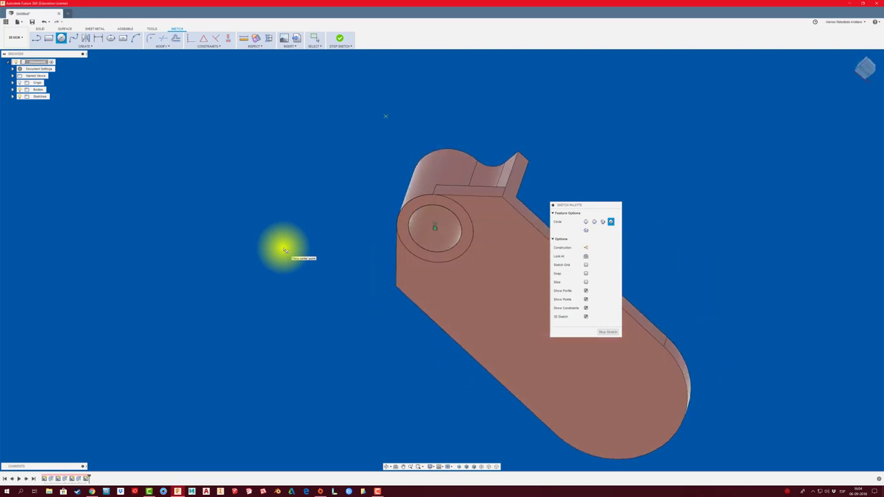
# Extrude the ring between the circles outward 25 mm into a tube.
pyautogui.press('e')
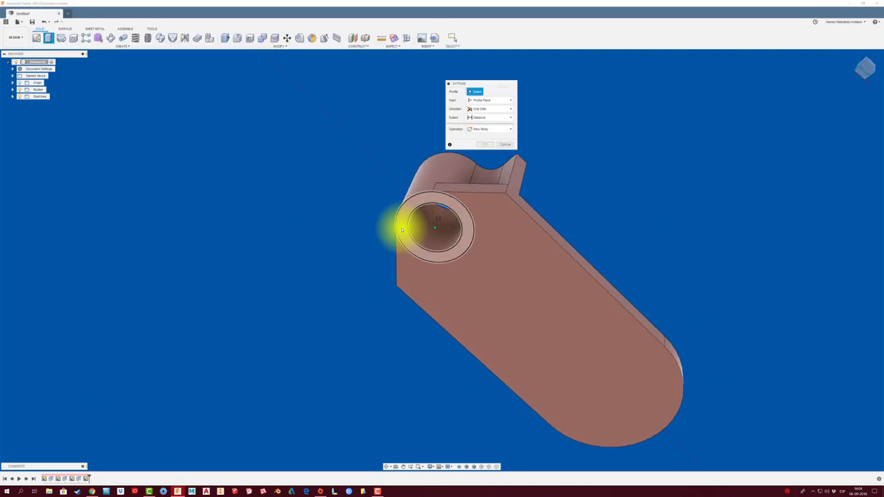
pyautogui.click(405, 225)
pyautogui.moveTo(454, 249); pyautogui.dragTo(380, 394)
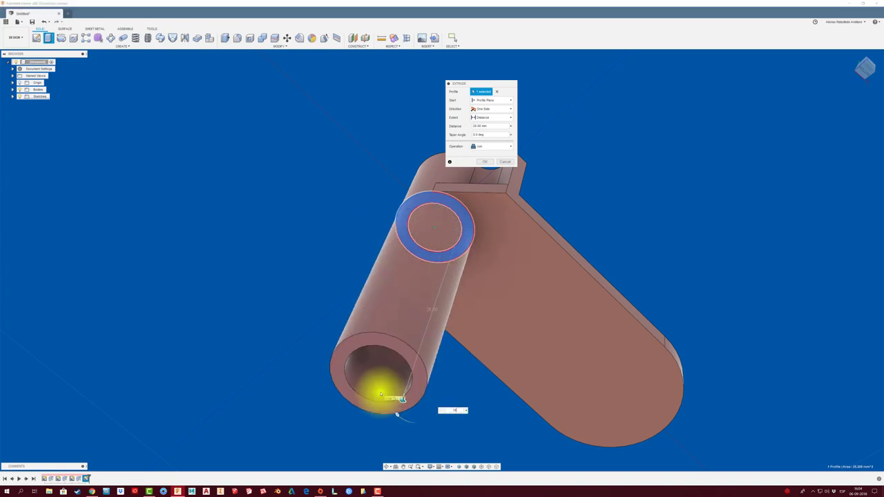
# Confirm the tube extrusion, then expand the Origin folder and select the XY plane.
pyautogui.click(485, 161)
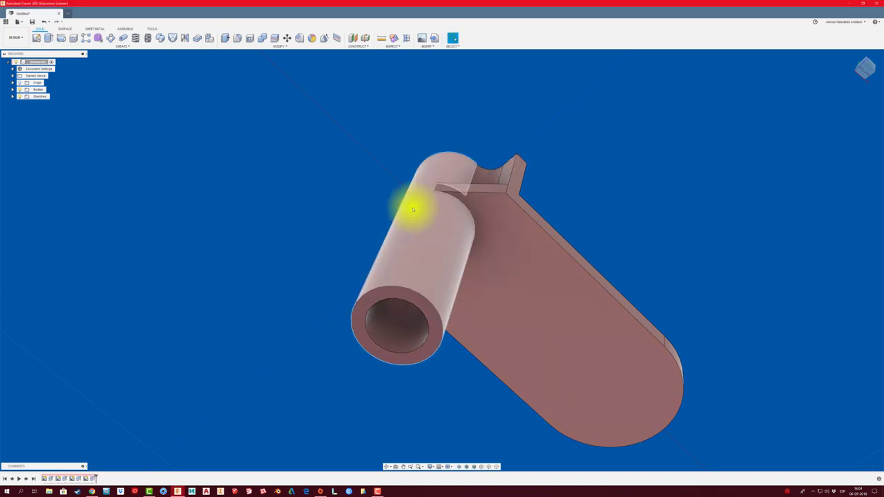
pyautogui.keyDown('shift'); pyautogui.moveTo(413, 209); pyautogui.dragTo(405, 266, button='middle'); pyautogui.keyUp('shift')
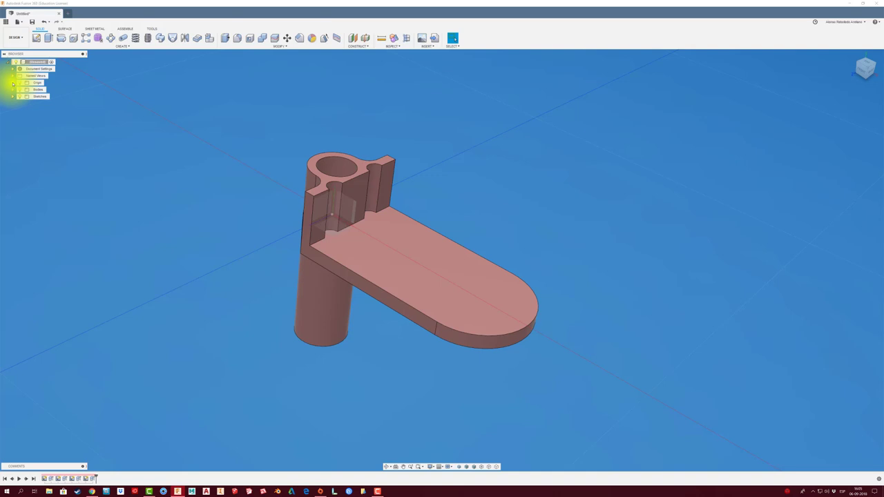
pyautogui.click(12, 83)
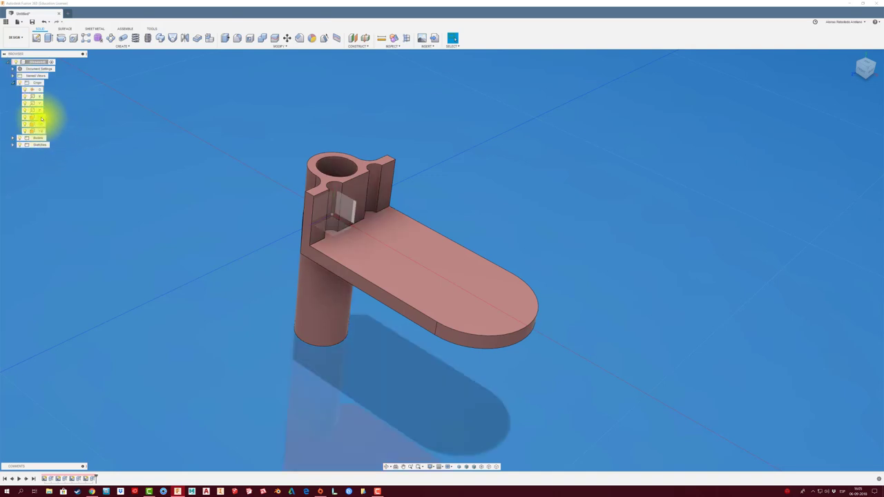
pyautogui.click(41, 117)
# Start a sketch on the XY plane and view the model straight from the front.
pyautogui.click(42, 39)
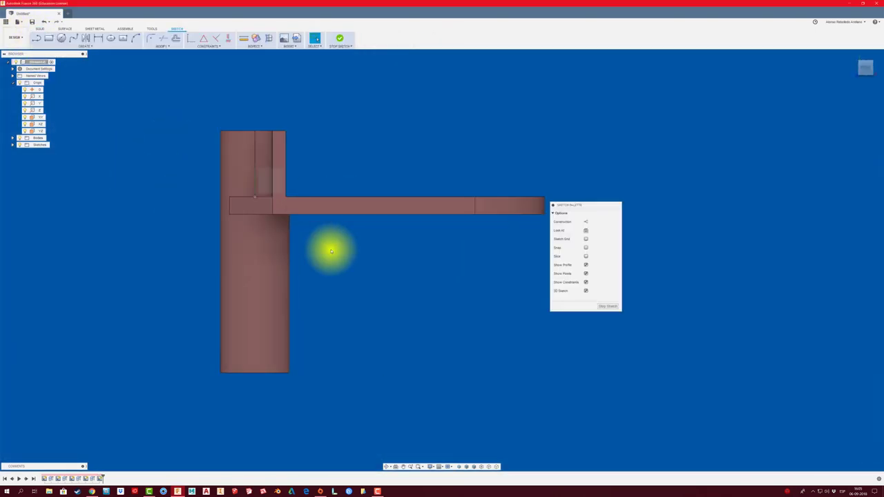
pyautogui.moveTo(330, 250)
pyautogui.keyDown('shift'); pyautogui.mouseDown(button='middle')
pyautogui.moveTo(401, 216)
pyautogui.moveTo(720, 122)
pyautogui.mouseUp(button='middle'); pyautogui.keyUp('shift')
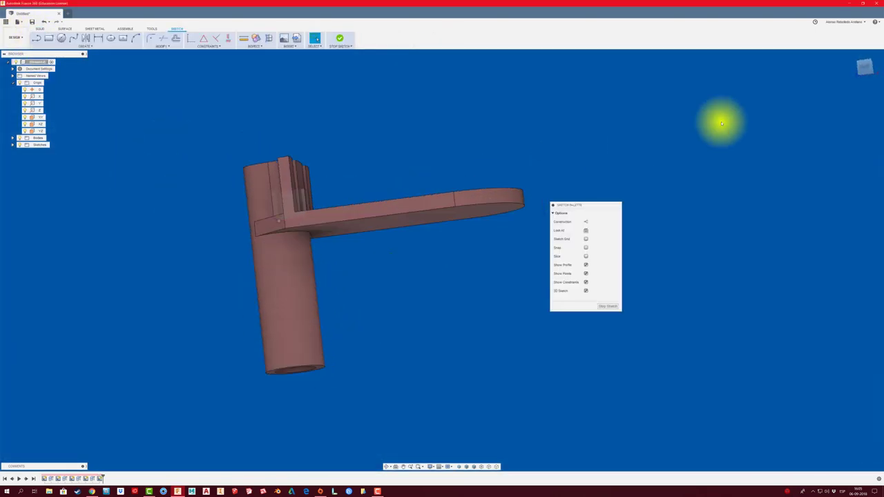
pyautogui.click(863, 67)
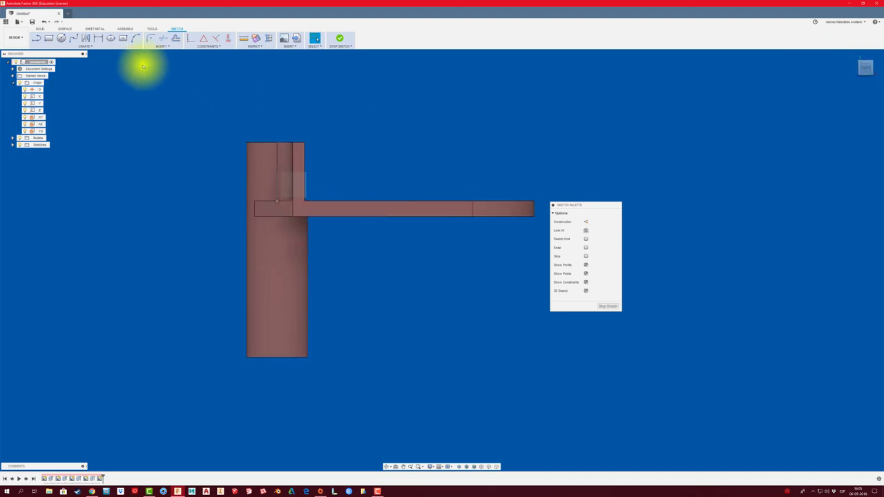
# Draw a closed right triangle: a vertical line up the tube, a horizontal line under the arm, and a diagonal back to the tube.
pyautogui.click(36, 38)
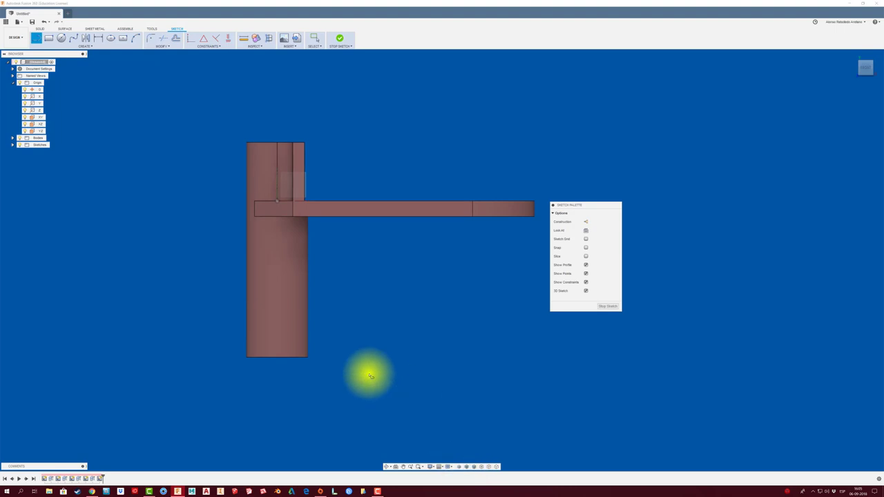
pyautogui.click(485, 467)
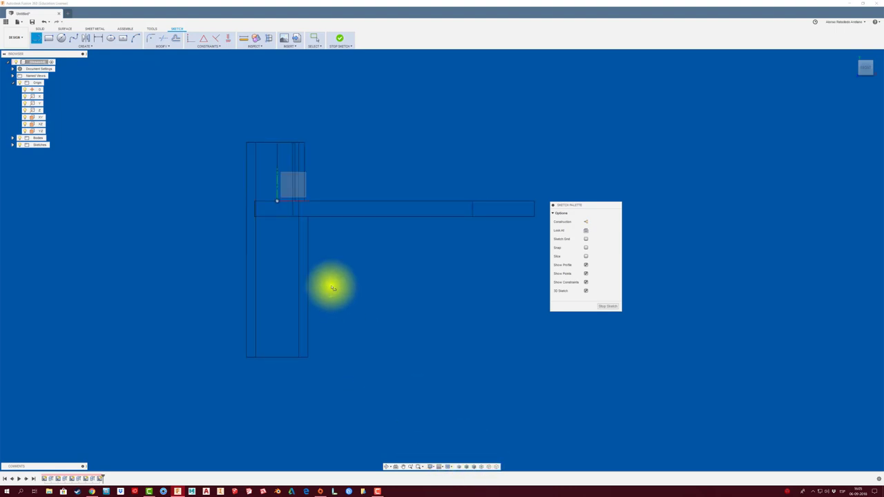
pyautogui.scroll(2, 330, 283)
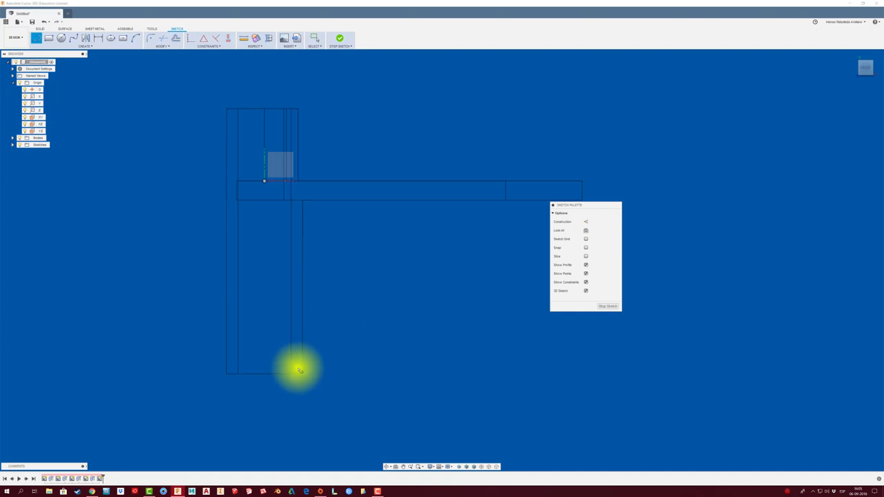
pyautogui.click(275, 366)
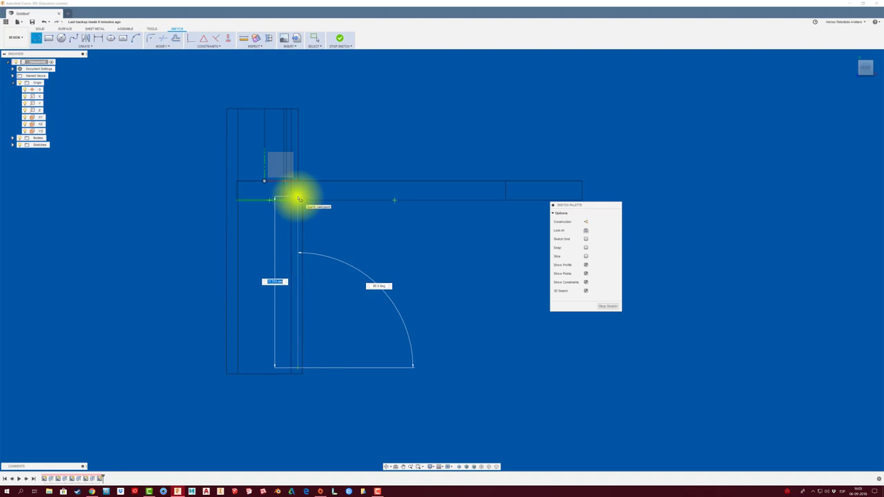
pyautogui.click(299, 199)
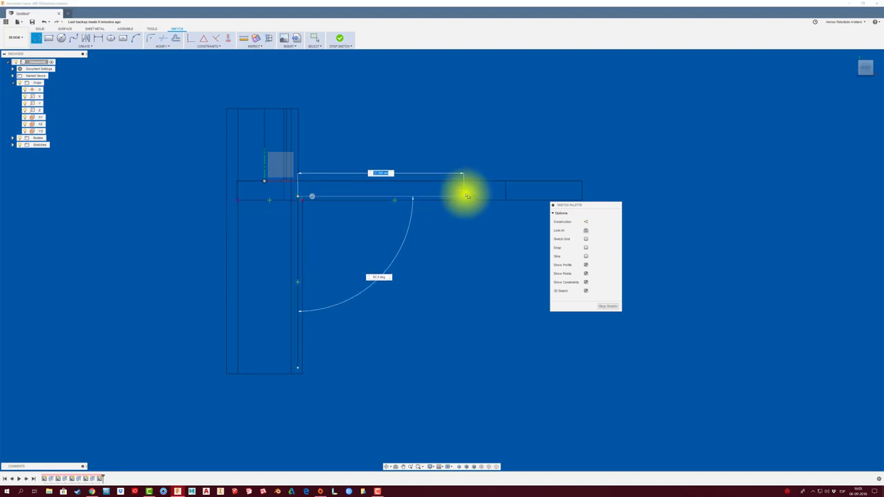
pyautogui.doubleClick(569, 197)
pyautogui.click(570, 197)
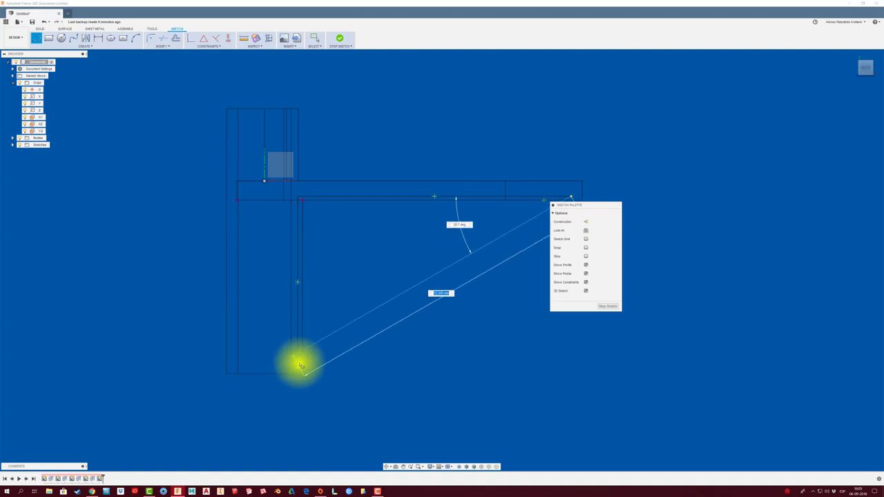
pyautogui.doubleClick(298, 365)
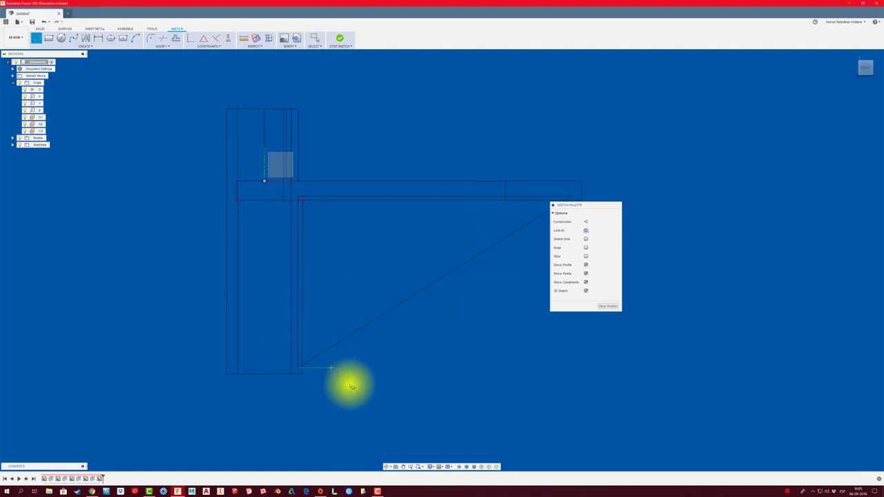
pyautogui.click(466, 467)
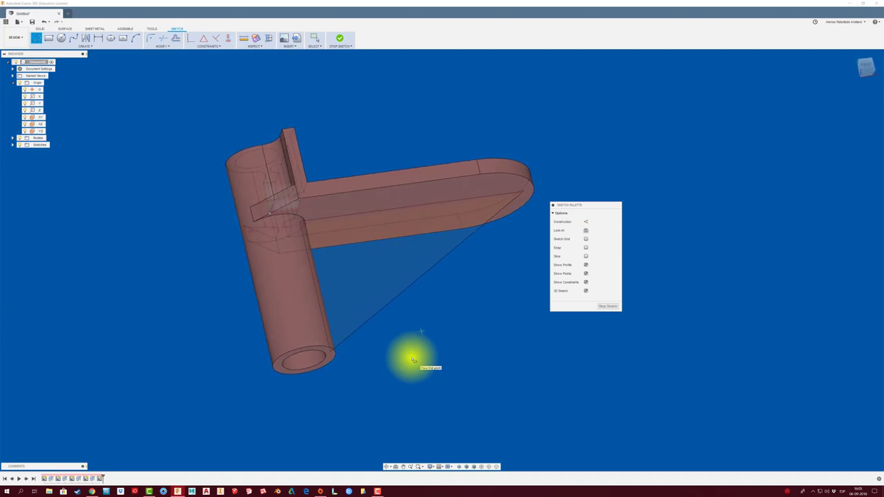
pyautogui.click(340, 43)
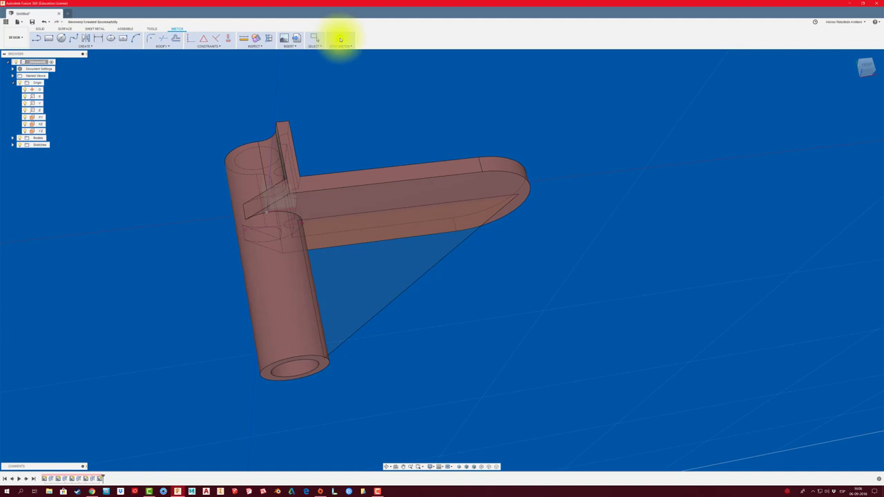
# Extrude the triangle profile symmetrically to 1.00 mm, joined to the bracket rather than cut.
pyautogui.press('e')
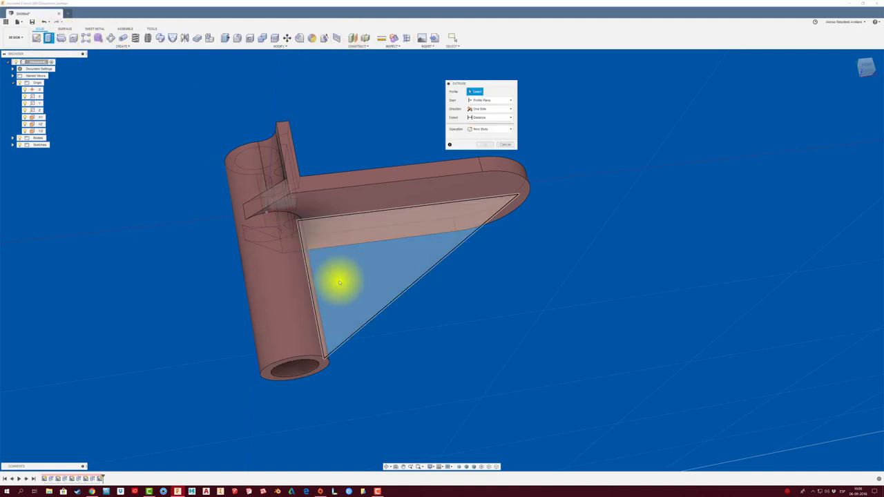
pyautogui.click(339, 280)
pyautogui.click(492, 108)
pyautogui.click(493, 130)
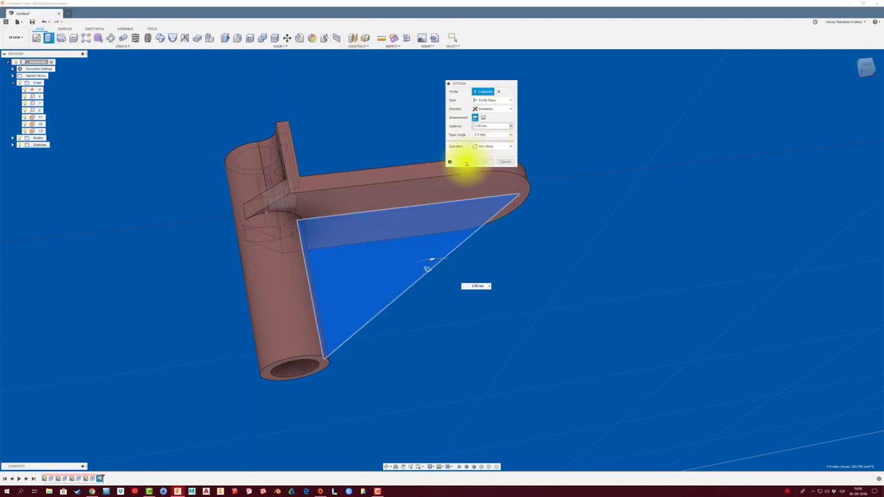
pyautogui.moveTo(468, 164)
pyautogui.keyDown('shift'); pyautogui.mouseDown(button='middle')
pyautogui.moveTo(404, 239)
pyautogui.moveTo(394, 236)
pyautogui.mouseUp(button='middle'); pyautogui.keyUp('shift')
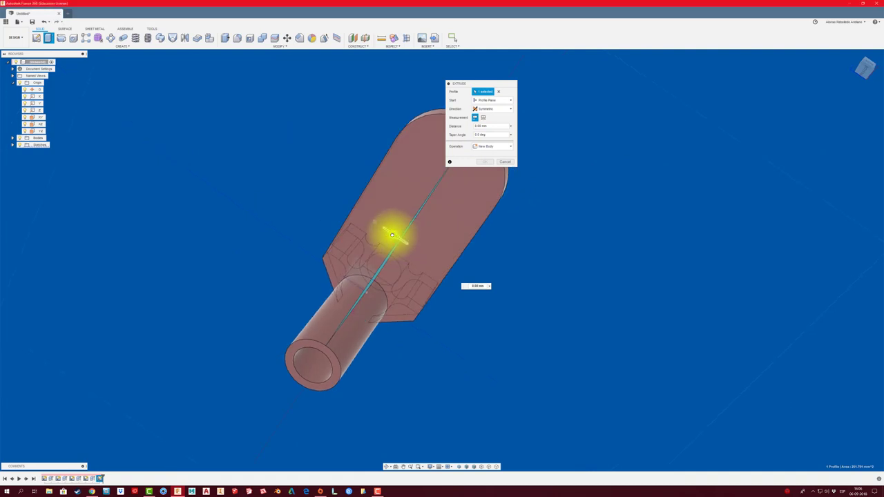
pyautogui.moveTo(394, 236); pyautogui.dragTo(389, 225)
pyautogui.keyDown('shift'); pyautogui.moveTo(444, 227); pyautogui.dragTo(506, 201, button='middle'); pyautogui.keyUp('shift')
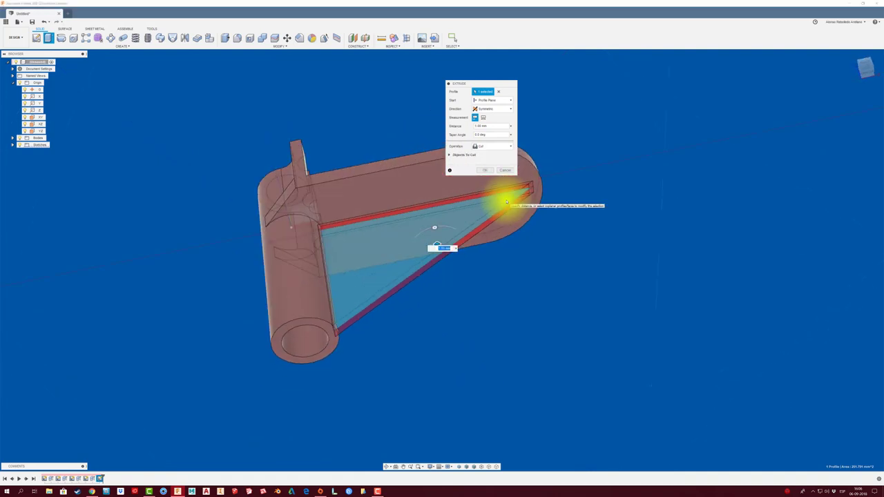
pyautogui.click(502, 146)
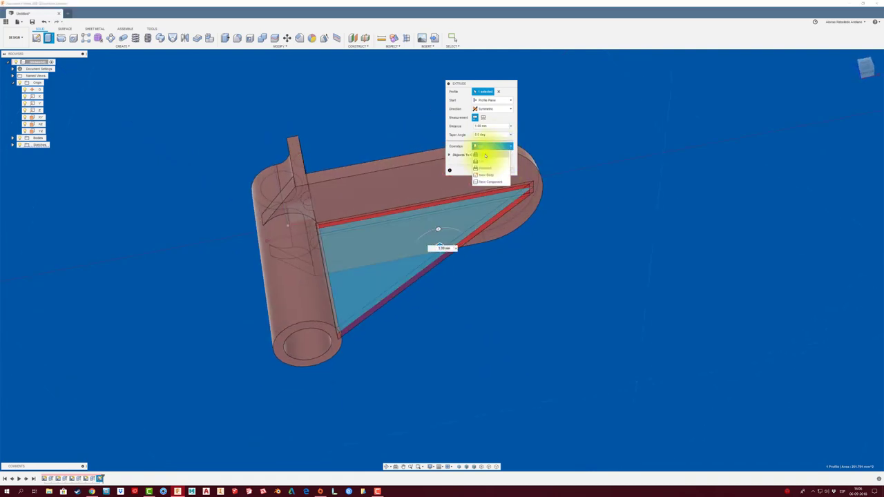
pyautogui.click(469, 181)
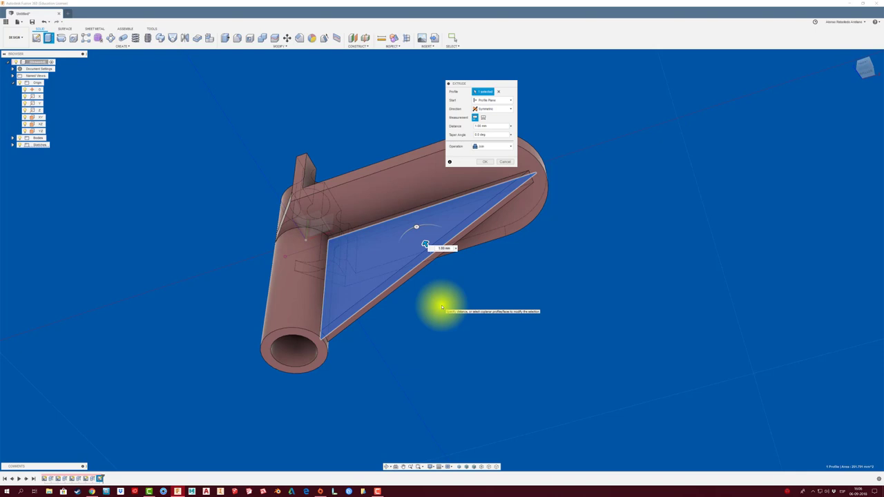
pyautogui.click(491, 126)
pyautogui.write('1.5')
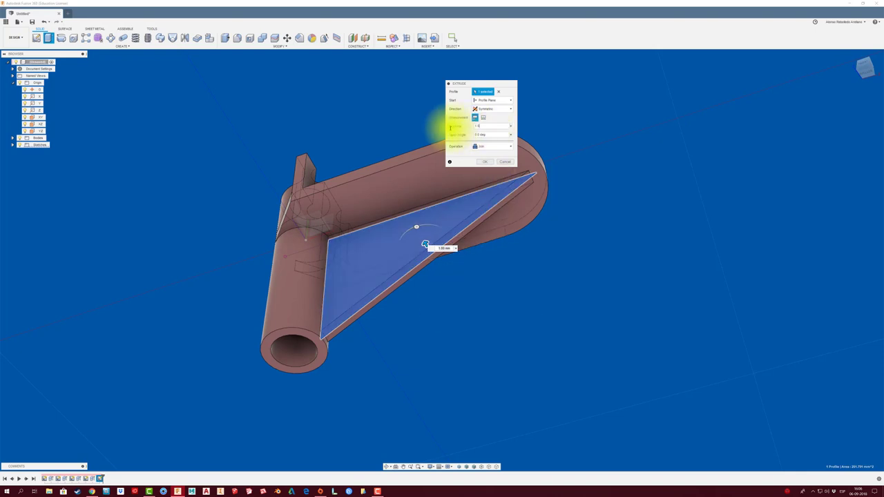
pyautogui.click(484, 161)
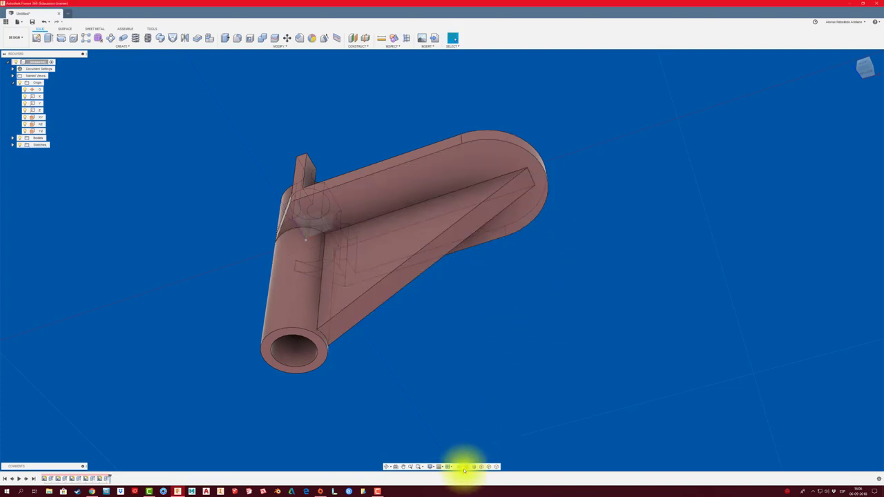
pyautogui.keyDown('shift'); pyautogui.moveTo(465, 468); pyautogui.dragTo(464, 385, button='middle'); pyautogui.keyUp('shift')
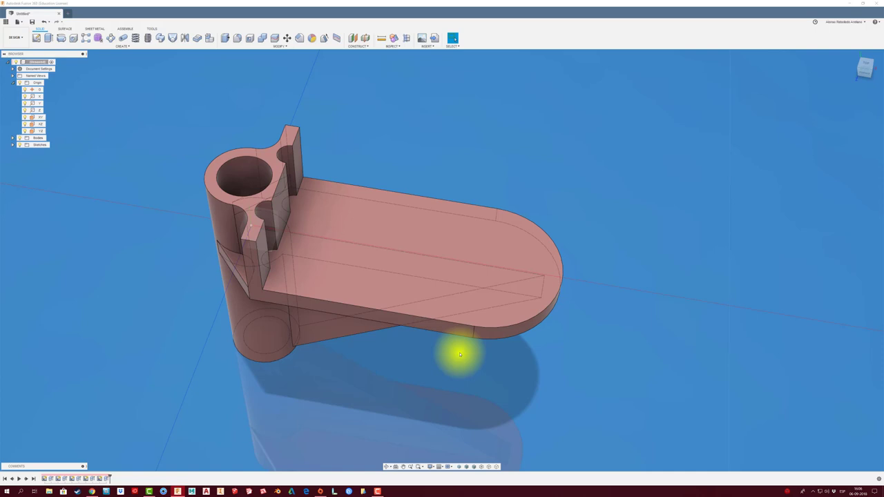
pyautogui.click(474, 468)
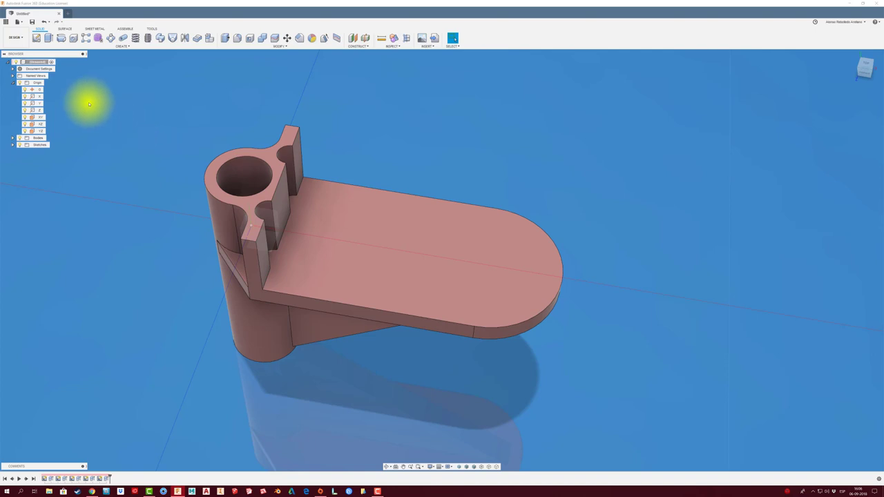
# Convert Body1 into its own component named PRENSA 1.
pyautogui.click(12, 83)
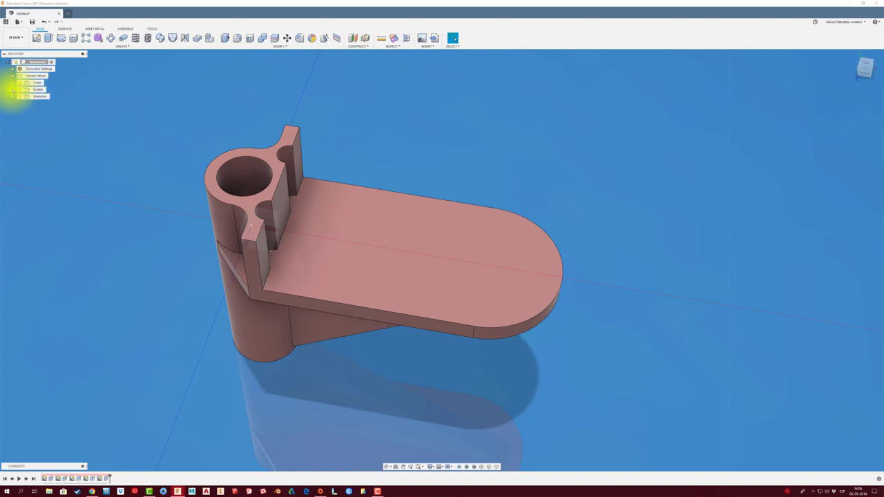
pyautogui.click(12, 90)
pyautogui.click(43, 96)
pyautogui.rightClick(41, 96)
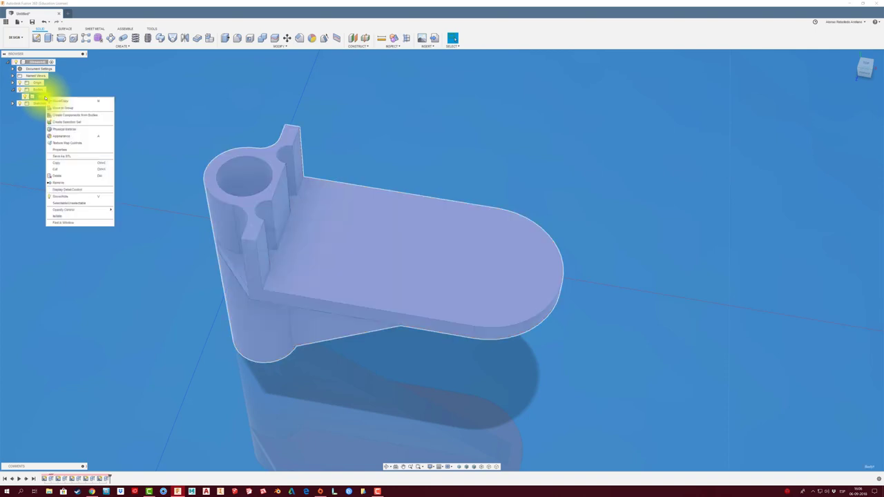
pyautogui.click(68, 116)
pyautogui.click(67, 116)
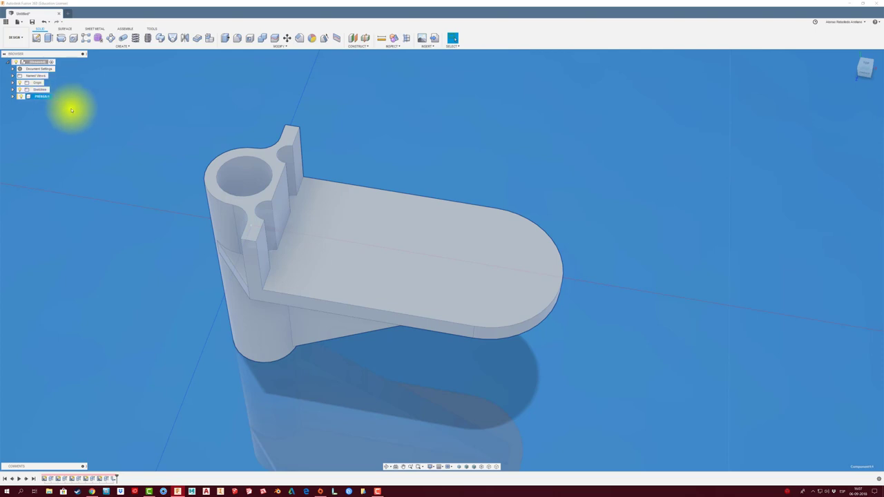
pyautogui.press('Return')
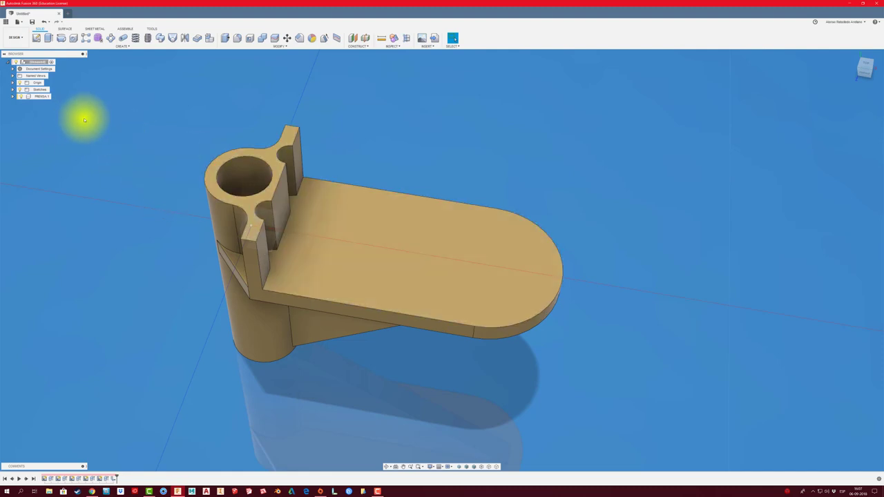
# Ground the PRENSA 1 component and view the bracket from higher up.
pyautogui.rightClick(43, 96)
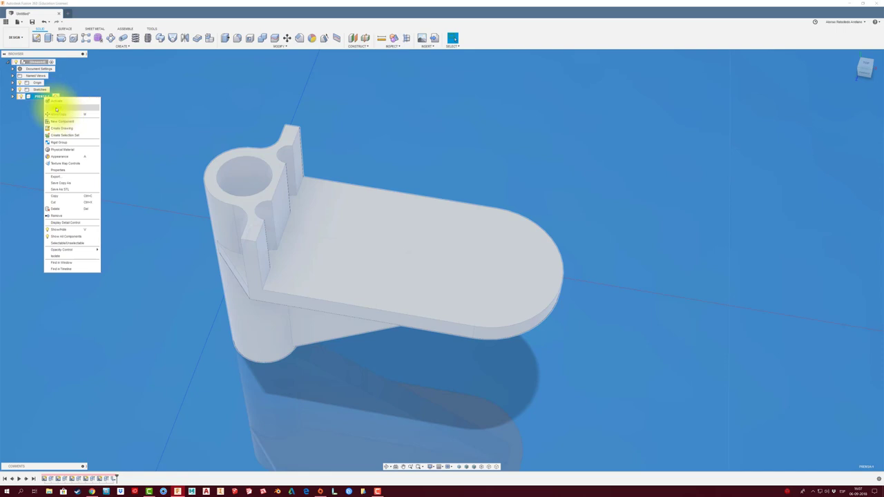
pyautogui.click(70, 108)
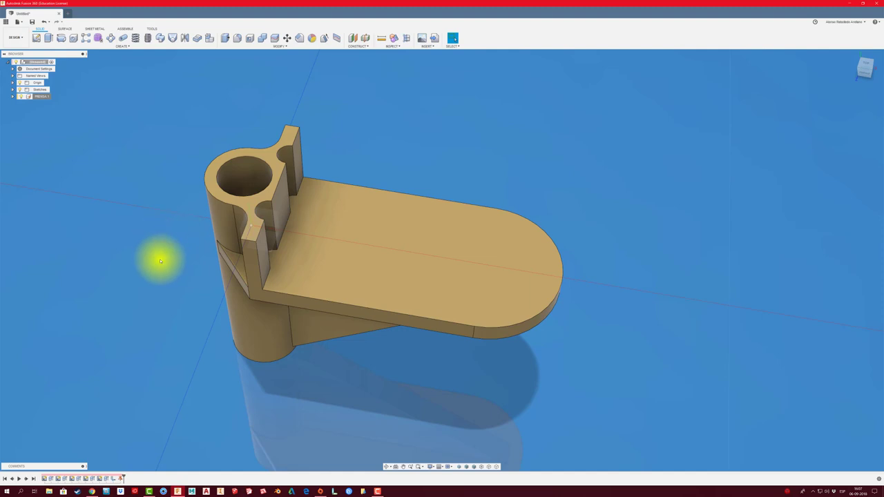
pyautogui.keyDown('shift'); pyautogui.moveTo(168, 239); pyautogui.dragTo(168, 239, button='middle'); pyautogui.keyUp('shift')
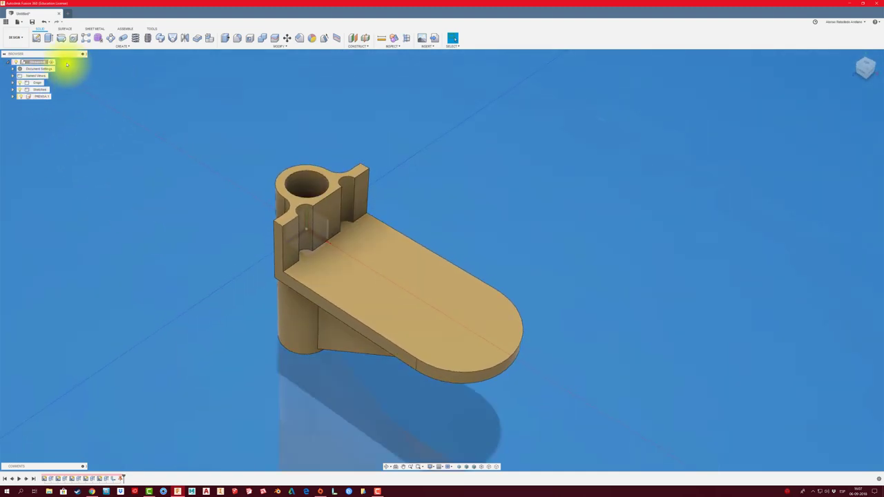
# Cancel the stray sketch, add a new component under the root, and activate Component1.
pyautogui.click(35, 39)
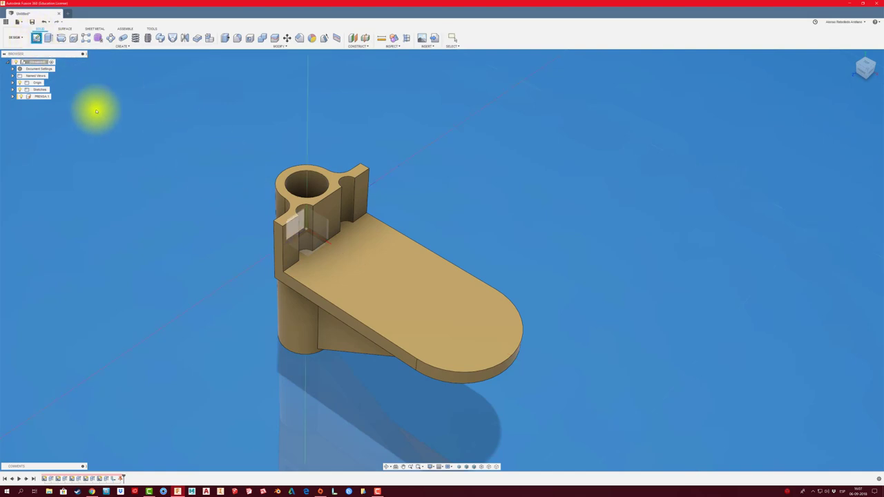
pyautogui.press('Escape')
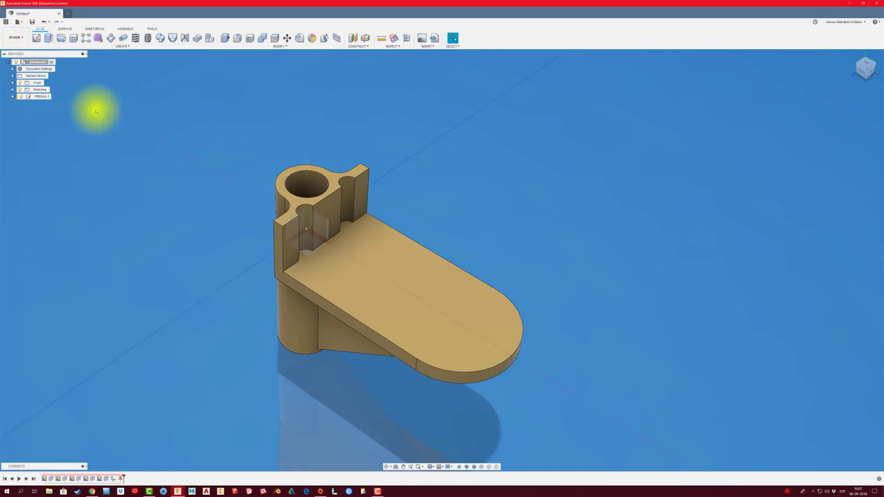
pyautogui.rightClick(40, 62)
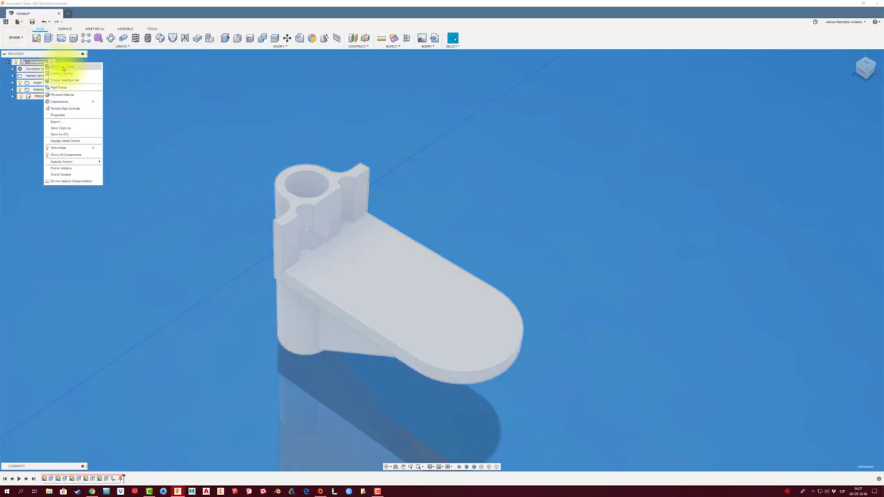
pyautogui.click(66, 67)
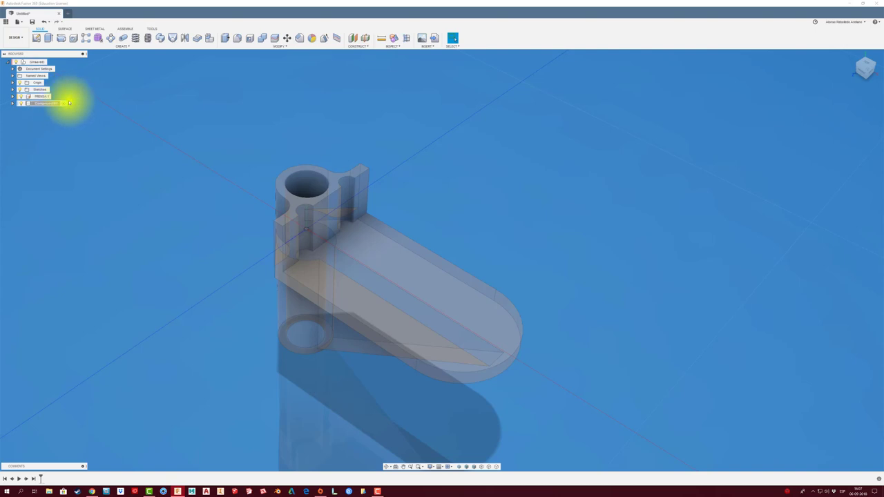
pyautogui.click(64, 104)
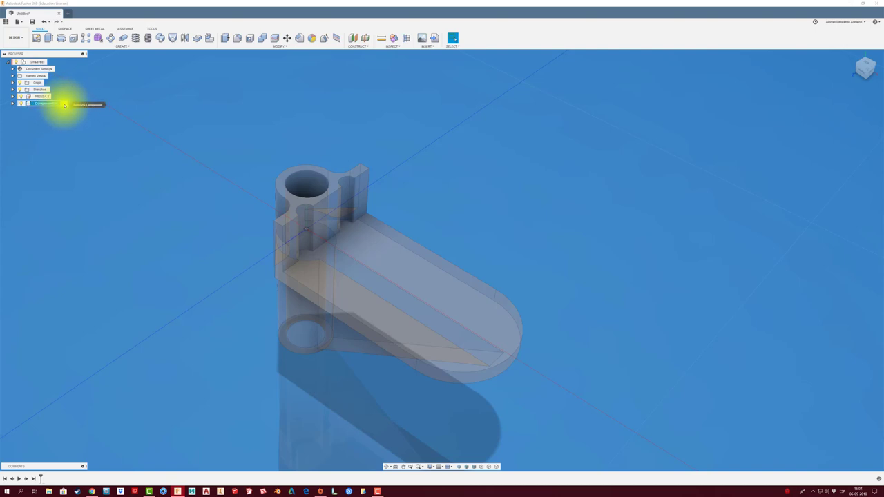
pyautogui.click(64, 104)
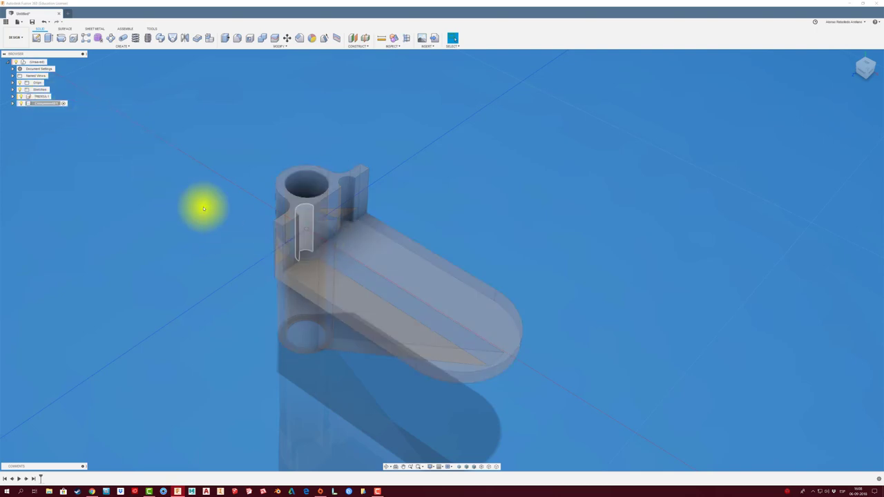
# Start a sketch in Component1 on the vertical origin plane through the bracket's ring.
pyautogui.click(38, 37)
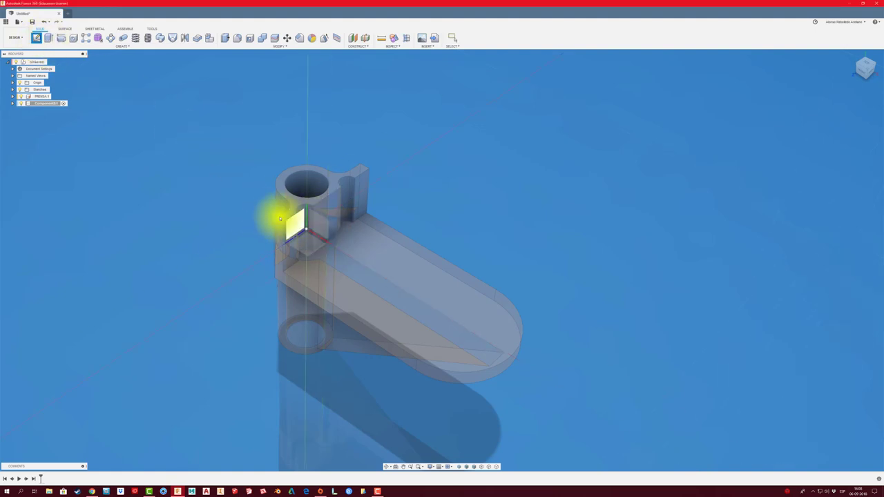
pyautogui.moveTo(310, 232)
pyautogui.keyDown('shift'); pyautogui.mouseDown(button='middle')
pyautogui.moveTo(314, 239)
pyautogui.moveTo(276, 260)
pyautogui.moveTo(267, 294)
pyautogui.mouseUp(button='middle'); pyautogui.keyUp('shift')
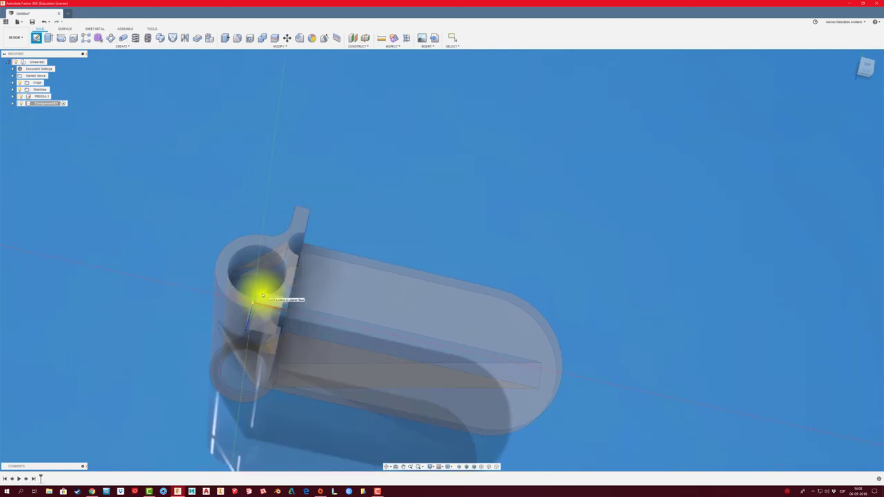
pyautogui.click(261, 295)
pyautogui.scroll(-2, 140, 209)
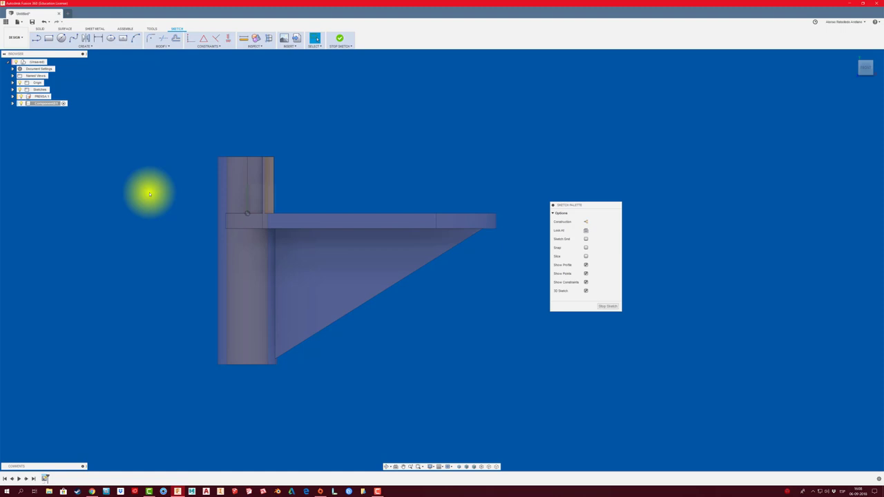
# Draw a 155 vertical line starting on the ring's axis.
pyautogui.scroll(-2, 205, 160)
pyautogui.click(35, 38)
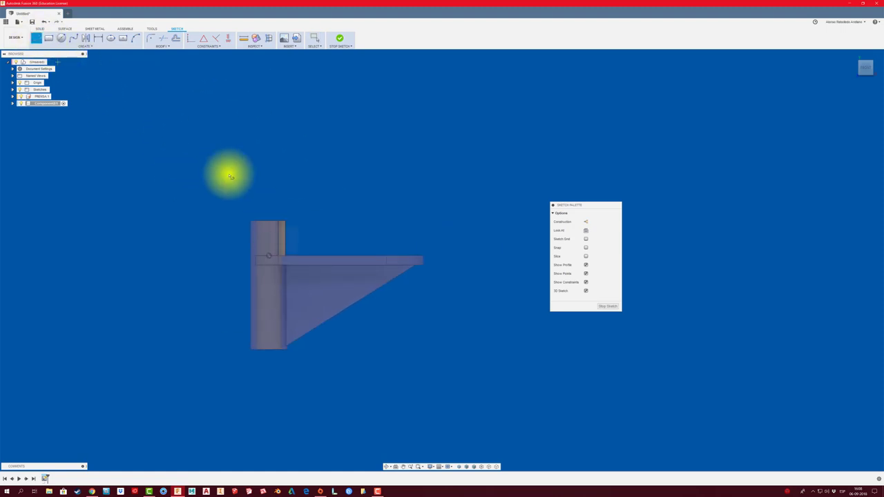
pyautogui.click(268, 221)
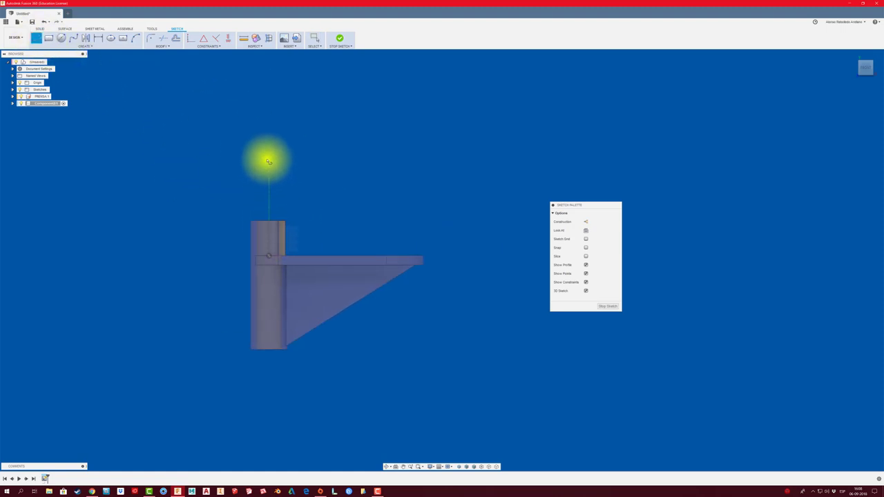
pyautogui.click(269, 156)
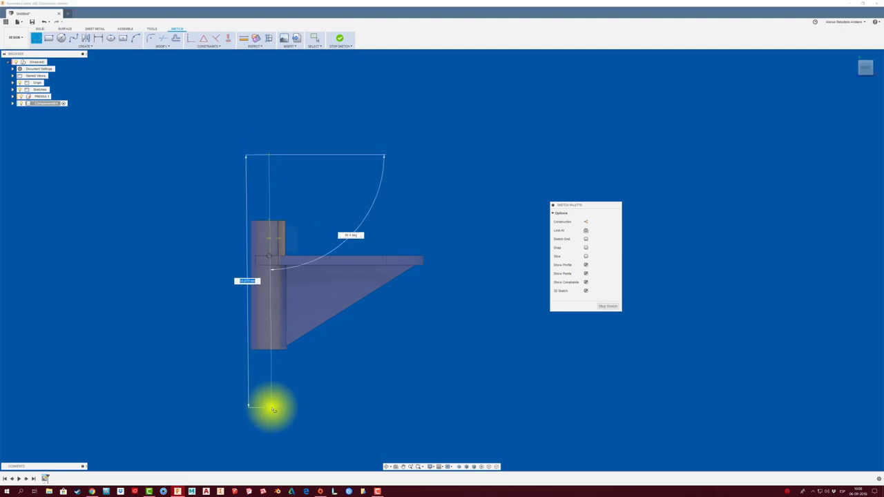
pyautogui.write('155')
pyautogui.press('Tab')
pyautogui.press('Return')
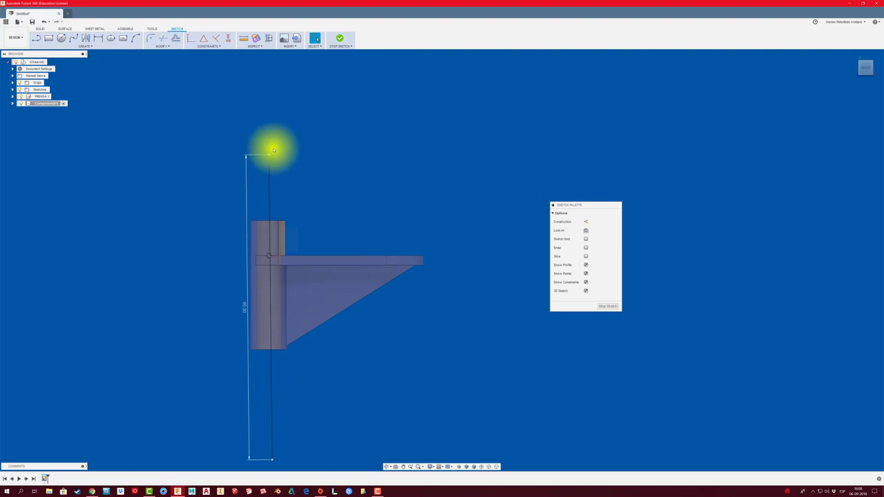
# Draw a 40 horizontal line from the vertical line's top end.
pyautogui.click(36, 38)
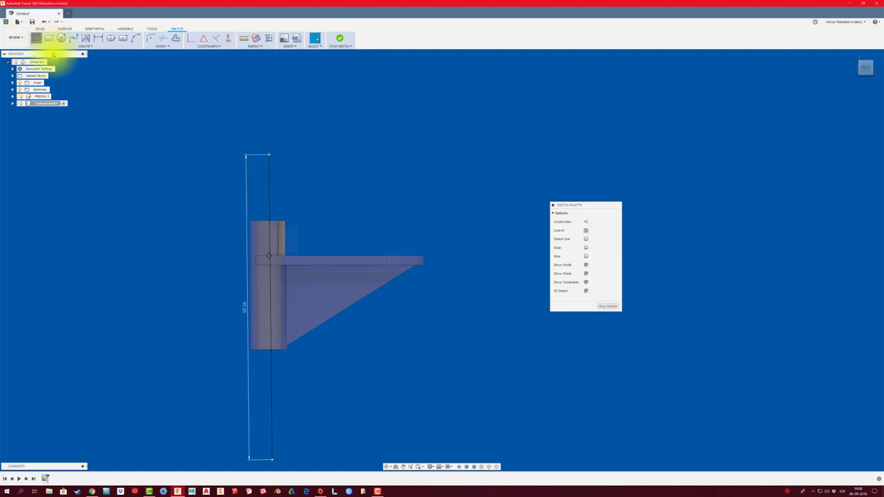
pyautogui.click(270, 156)
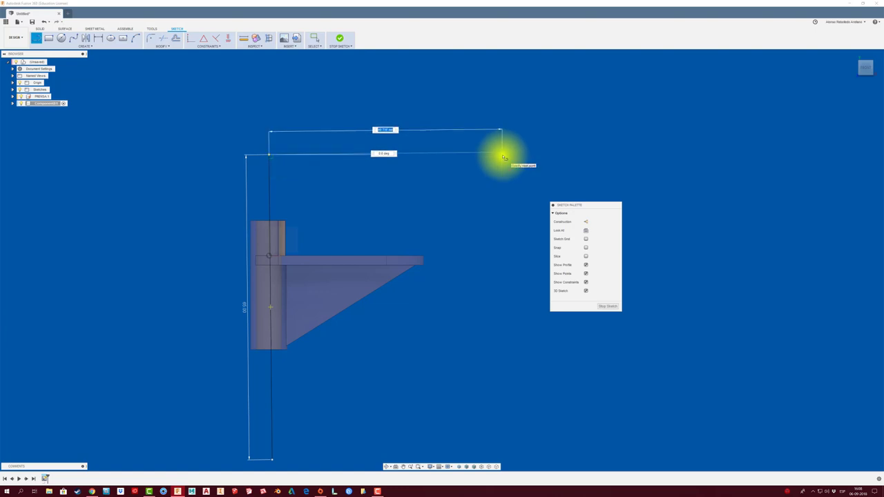
pyautogui.write('45')
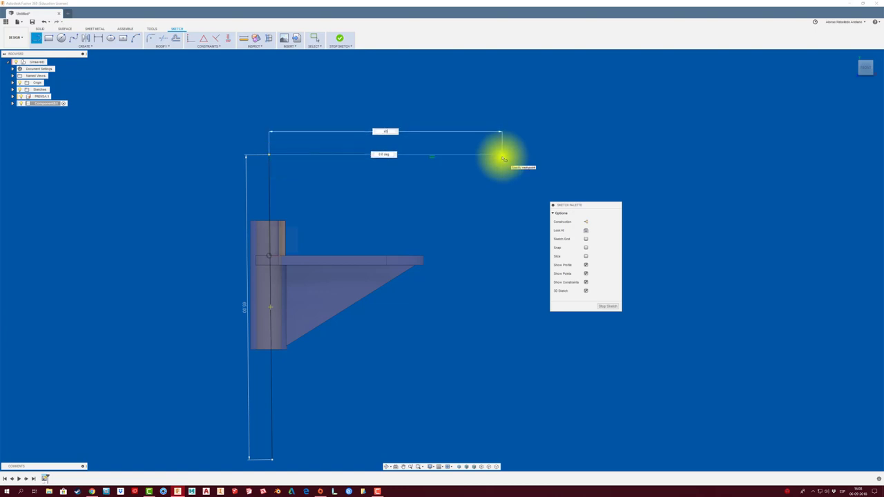
pyautogui.press('Return')
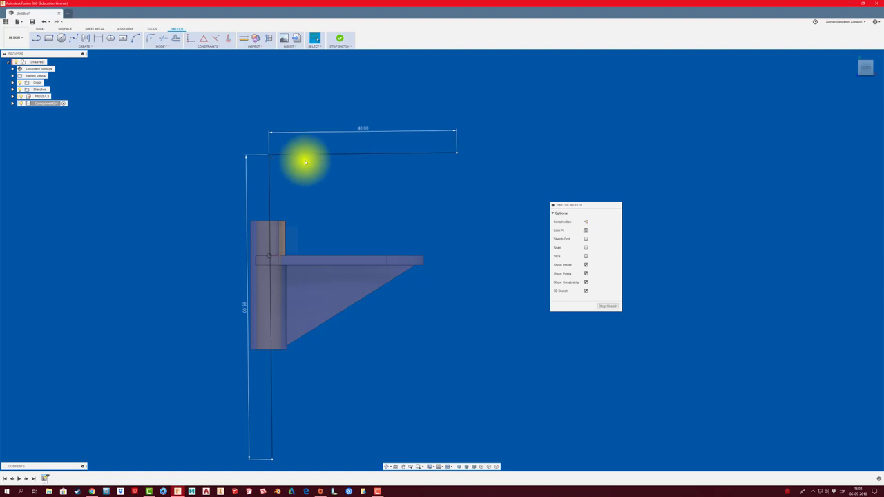
# Round the corner between the two lines with an R7 fillet and finish the sketch.
pyautogui.click(151, 38)
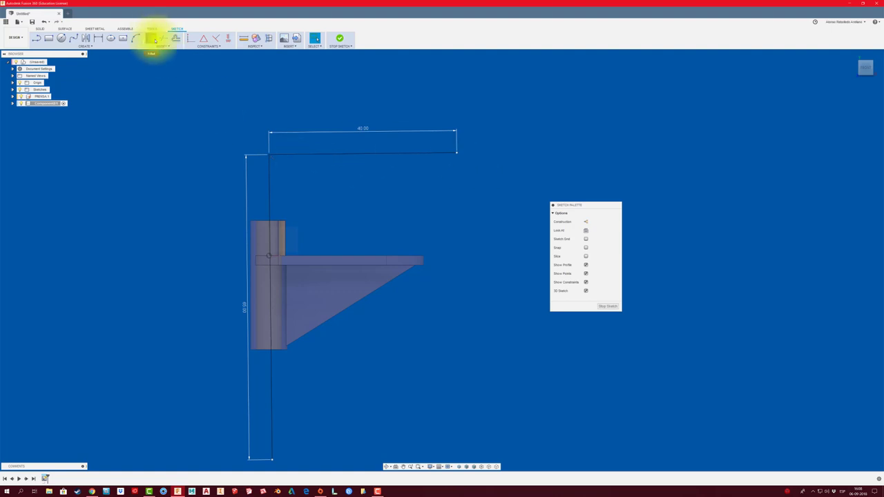
pyautogui.click(270, 154)
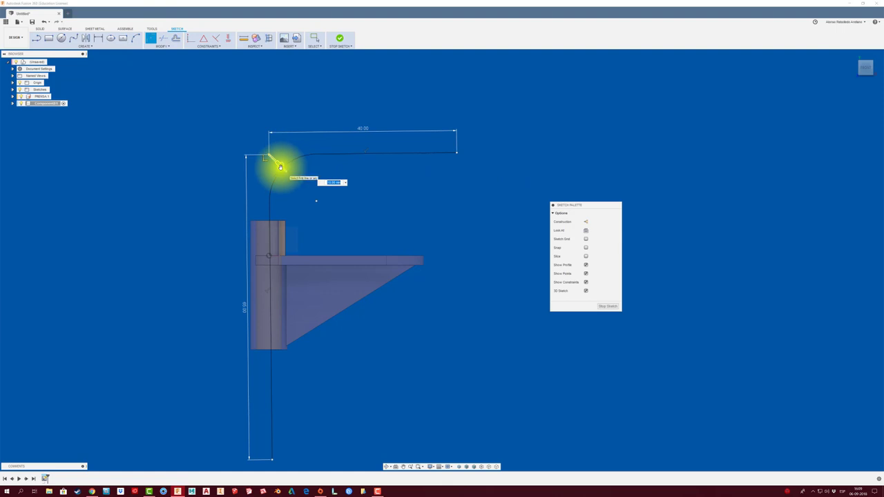
pyautogui.moveTo(280, 166); pyautogui.dragTo(275, 161)
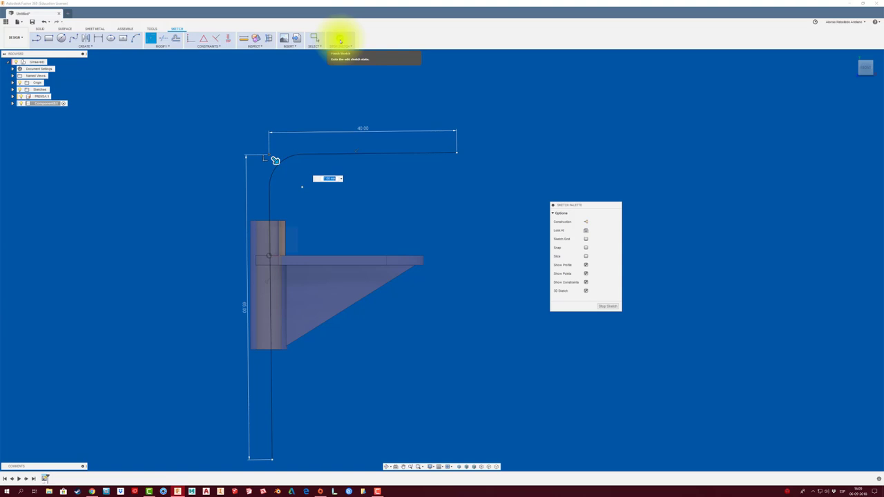
pyautogui.press('Return')
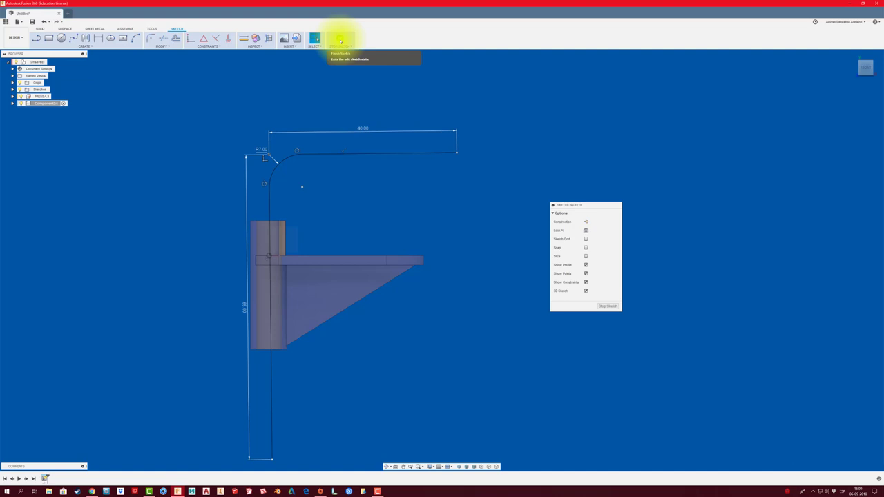
pyautogui.click(339, 42)
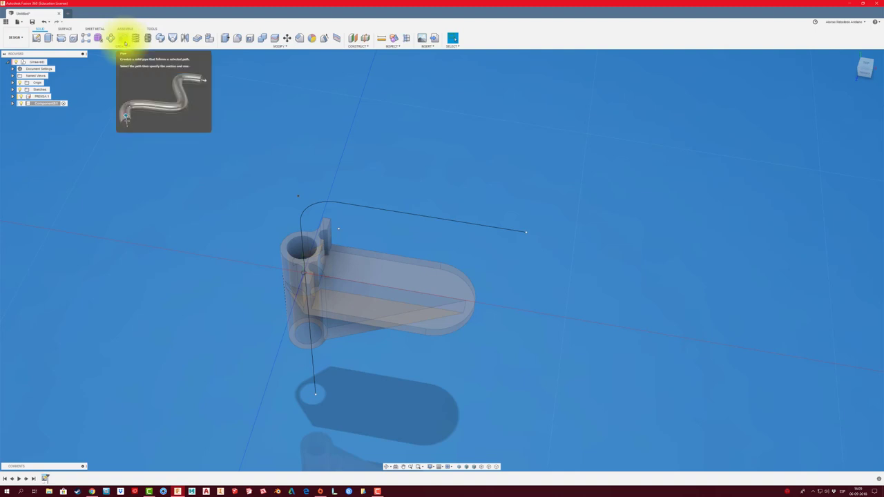
# Create a solid pipe along the L-shaped path with a 5 mm section size.
pyautogui.click(123, 38)
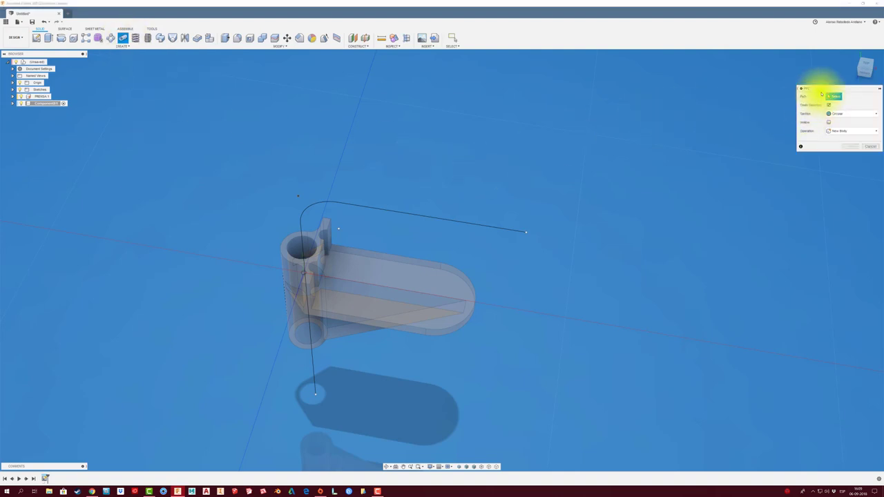
pyautogui.moveTo(828, 88); pyautogui.dragTo(425, 79)
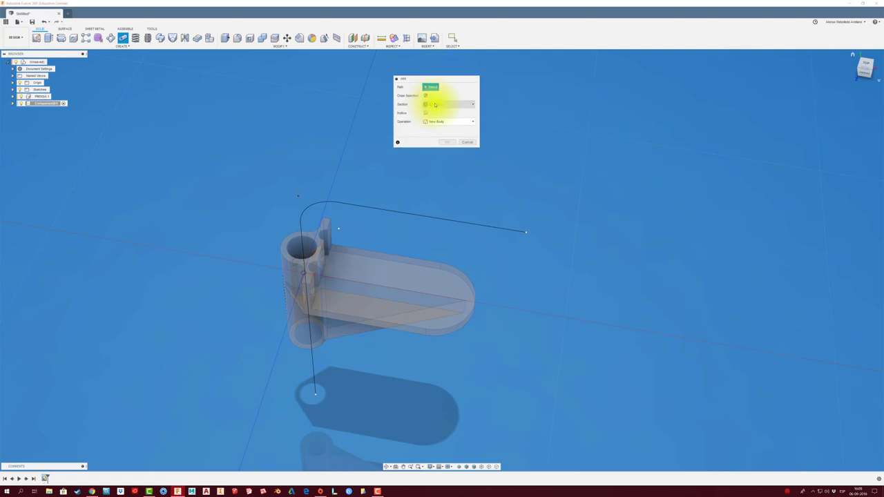
pyautogui.click(467, 223)
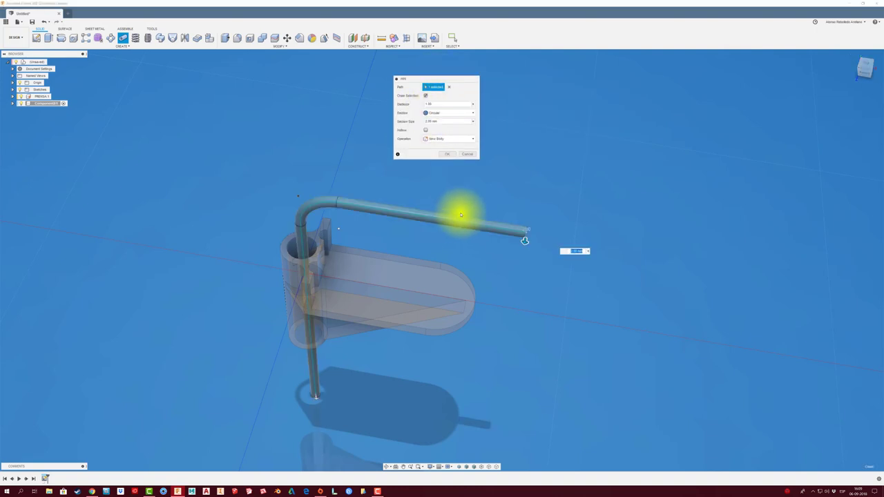
pyautogui.keyDown('shift'); pyautogui.moveTo(459, 207); pyautogui.dragTo(450, 205, button='middle'); pyautogui.keyUp('shift')
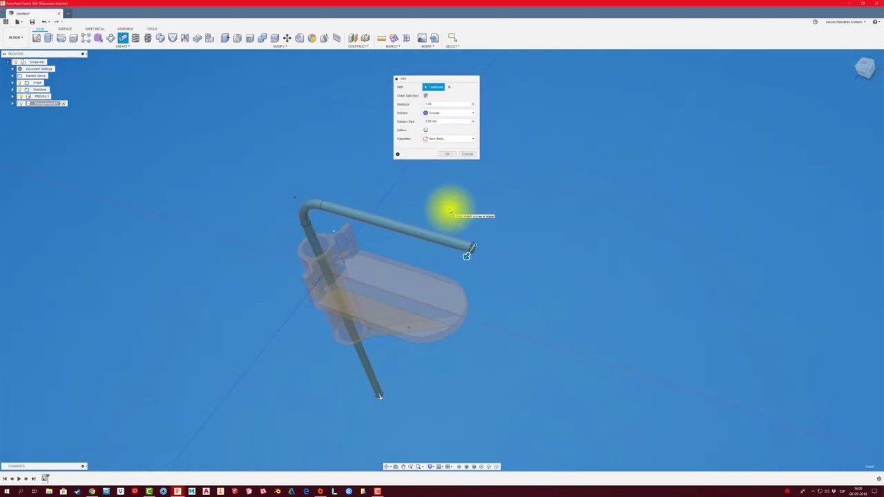
pyautogui.doubleClick(445, 122)
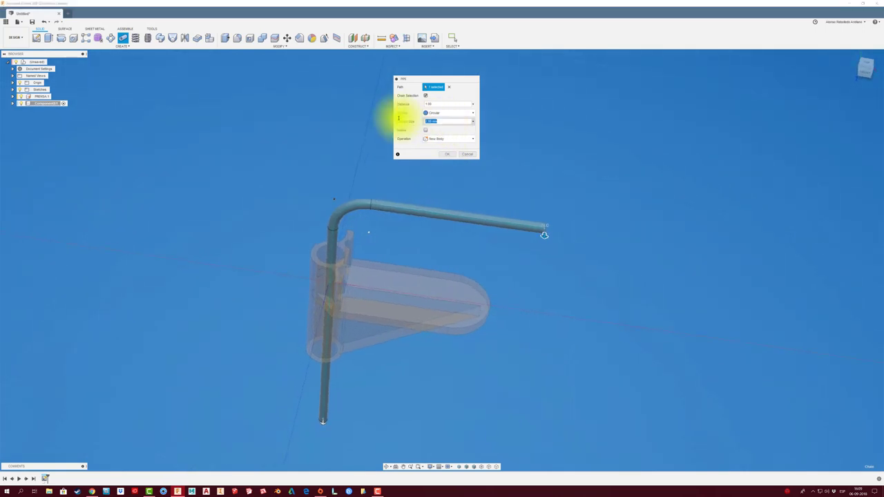
pyautogui.write('5')
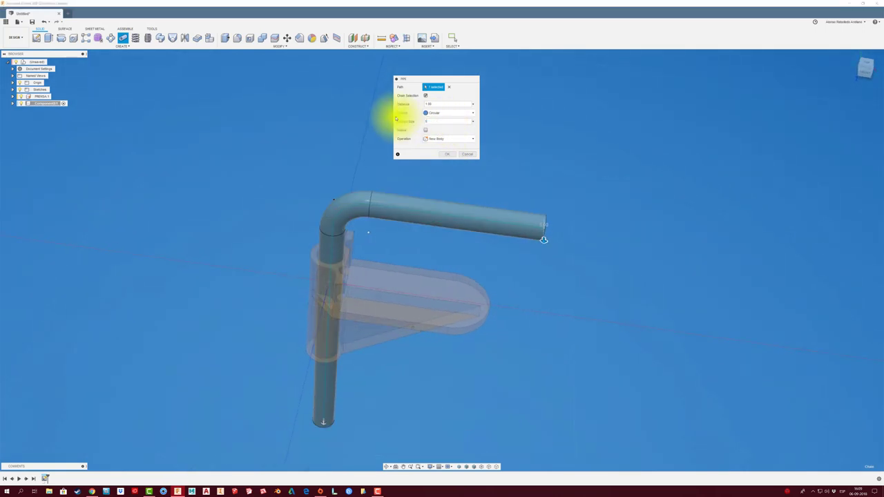
pyautogui.moveTo(399, 119)
pyautogui.keyDown('shift'); pyautogui.mouseDown(button='middle')
pyautogui.moveTo(438, 122)
pyautogui.moveTo(450, 150)
pyautogui.mouseUp(button='middle'); pyautogui.keyUp('shift')
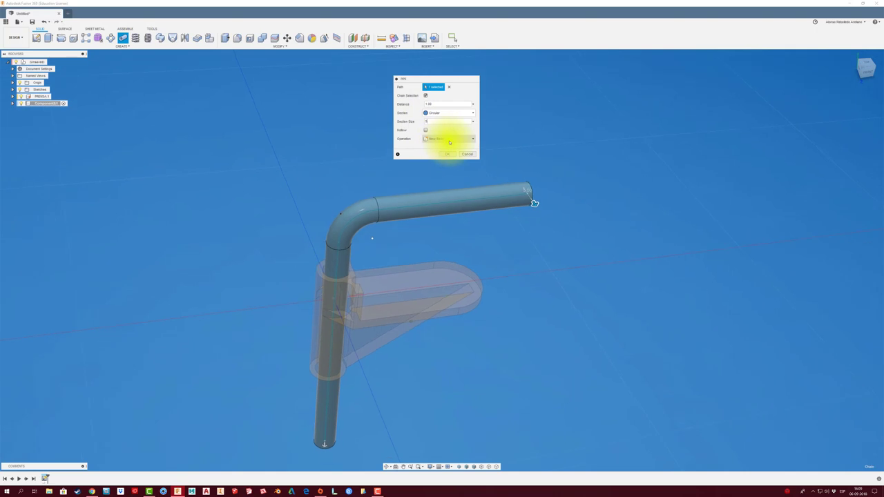
pyautogui.click(448, 153)
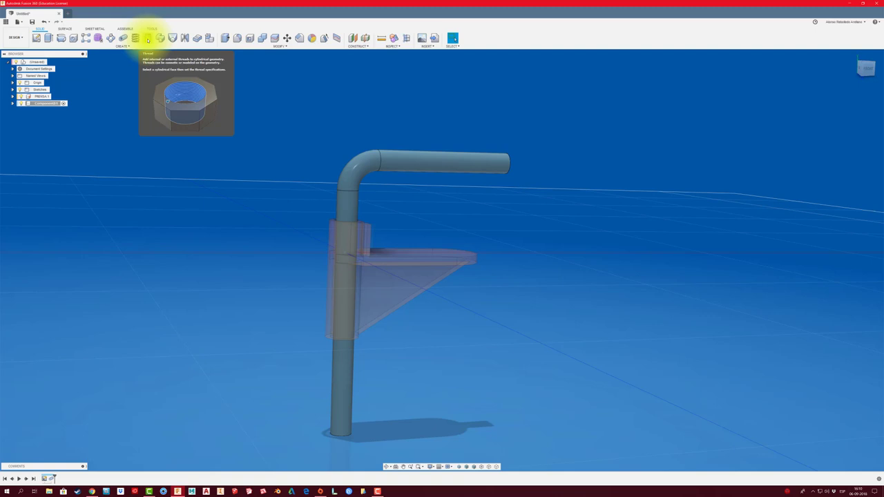
# Add a modeled ISO thread, 40 mm long rather than full length, to the pipe's vertical leg.
pyautogui.click(147, 39)
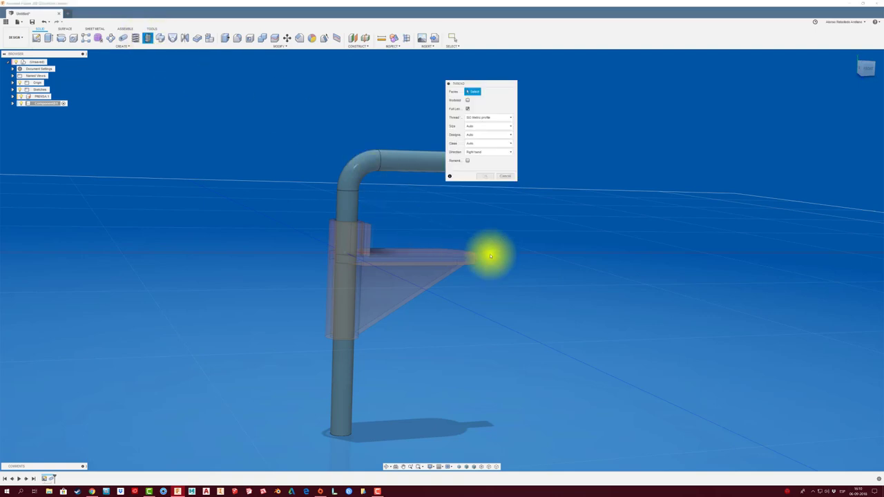
pyautogui.click(466, 100)
pyautogui.click(346, 383)
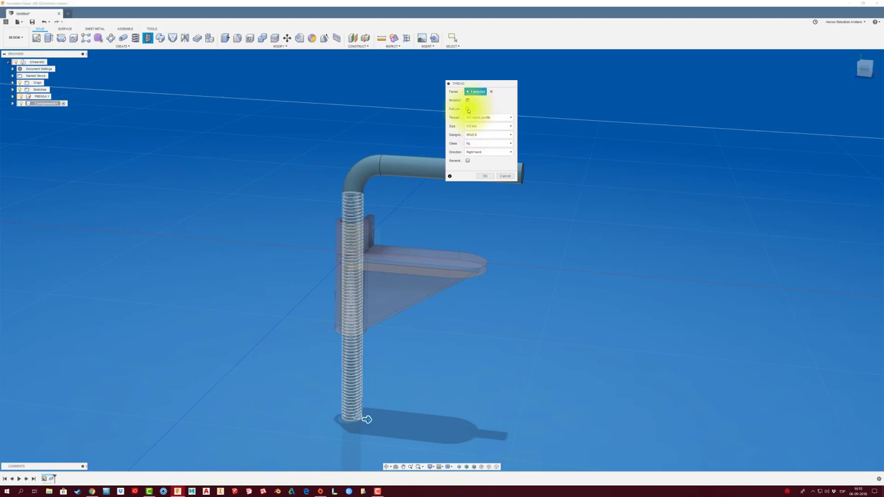
pyautogui.click(467, 109)
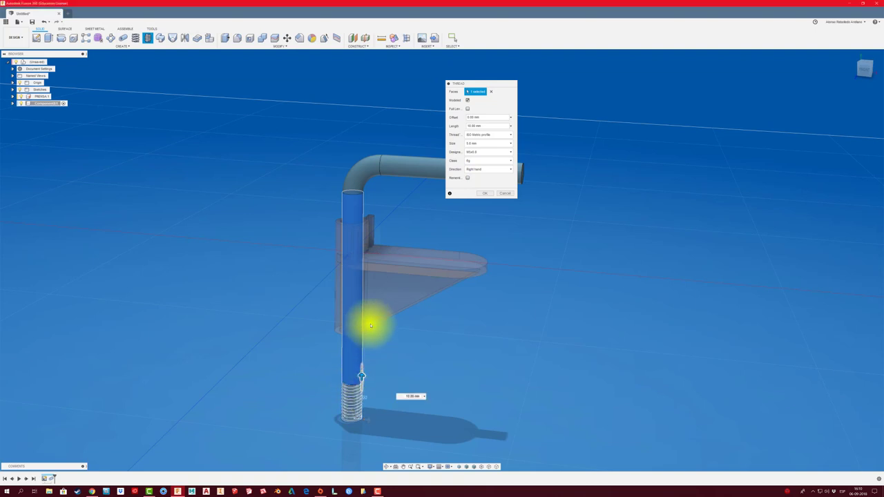
pyautogui.moveTo(361, 377); pyautogui.dragTo(366, 280)
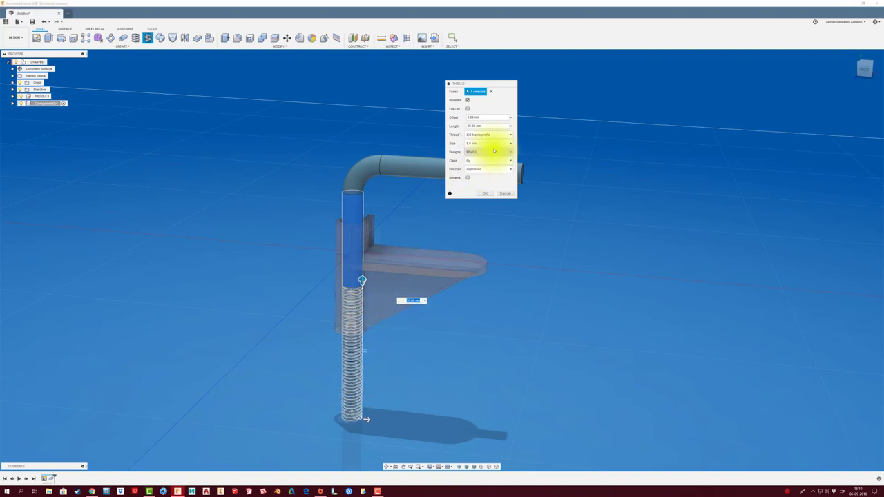
pyautogui.click(490, 126)
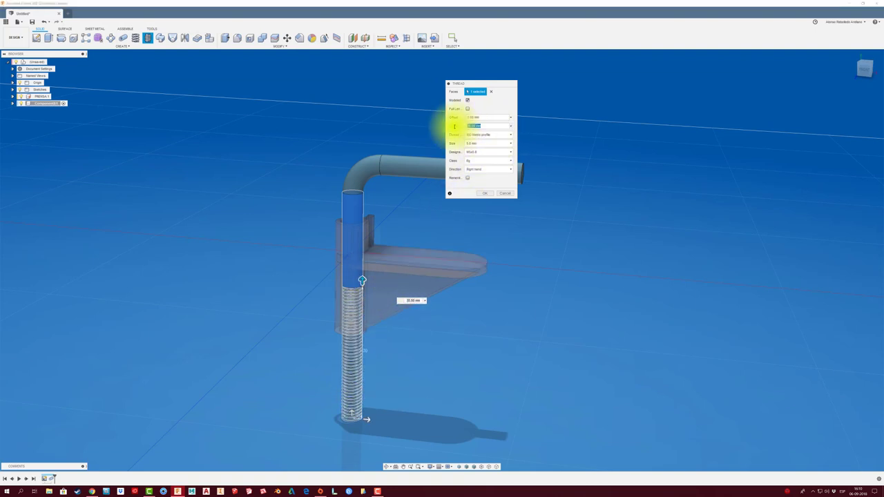
pyautogui.write('40')
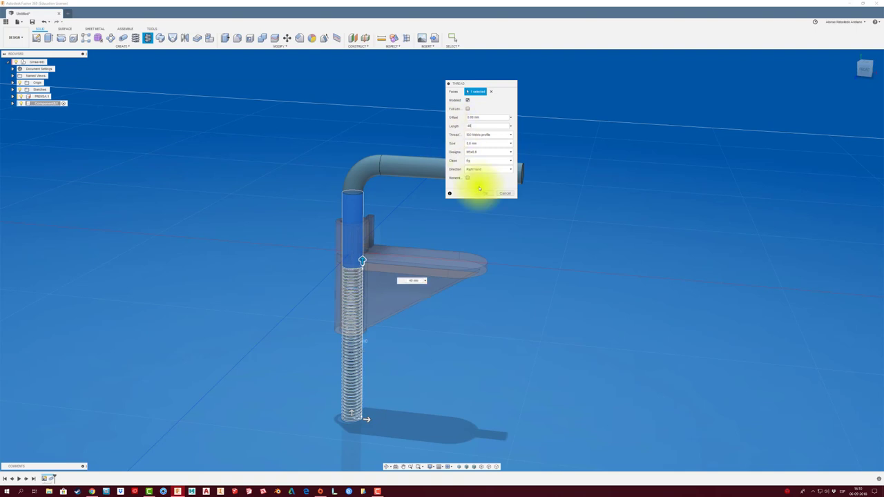
pyautogui.click(486, 194)
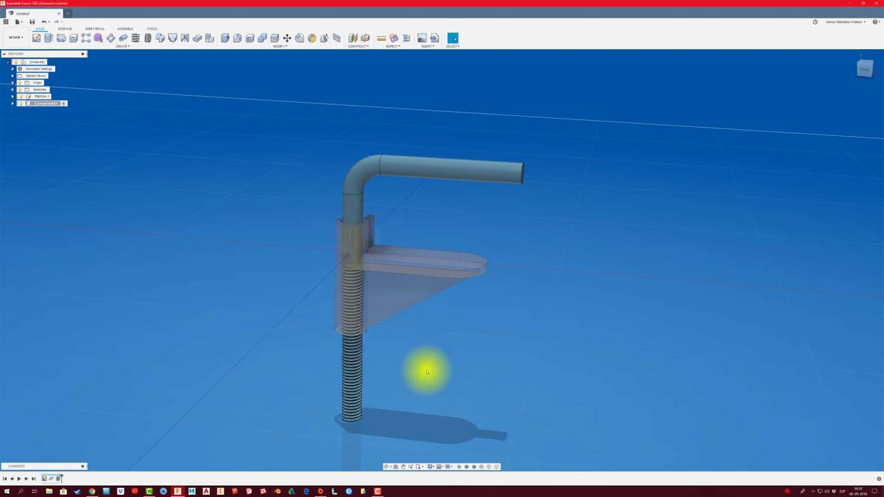
# Rename Component1, the threaded pipe's component, to HILO ROSCADO.
pyautogui.moveTo(427, 373)
pyautogui.keyDown('shift'); pyautogui.mouseDown(button='middle')
pyautogui.moveTo(283, 297)
pyautogui.moveTo(175, 189)
pyautogui.mouseUp(button='middle'); pyautogui.keyUp('shift')
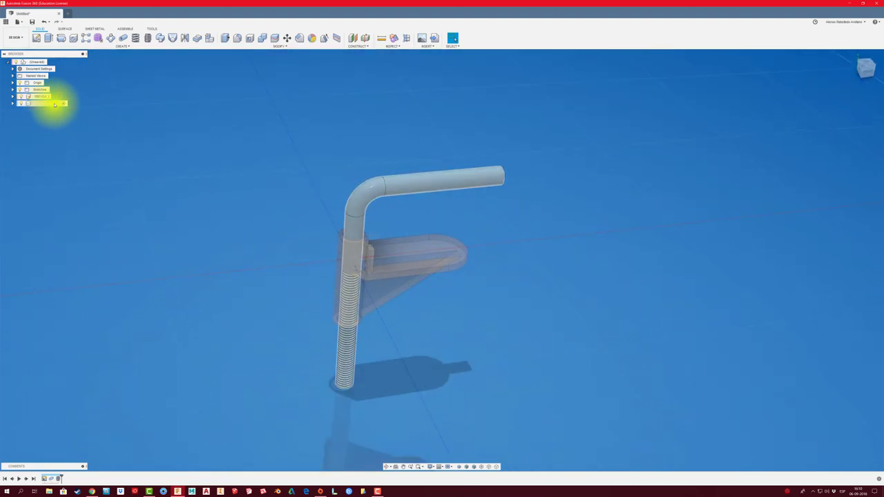
pyautogui.rightClick(55, 105)
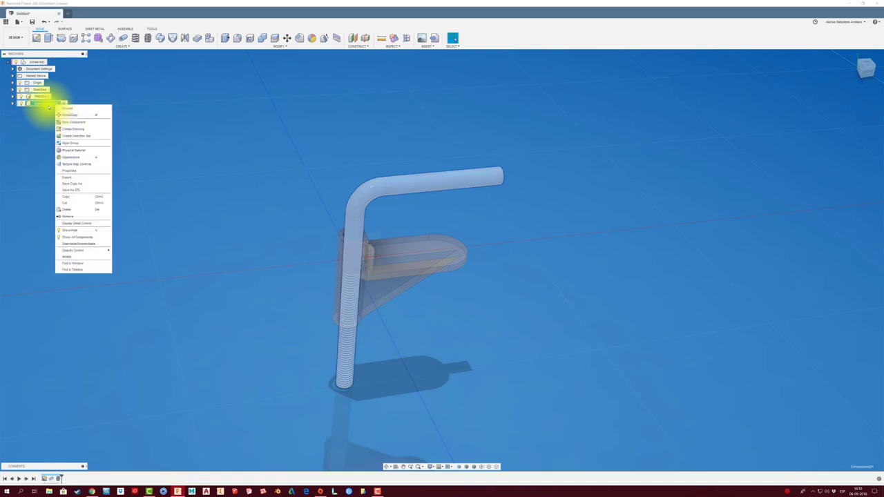
pyautogui.doubleClick(52, 103)
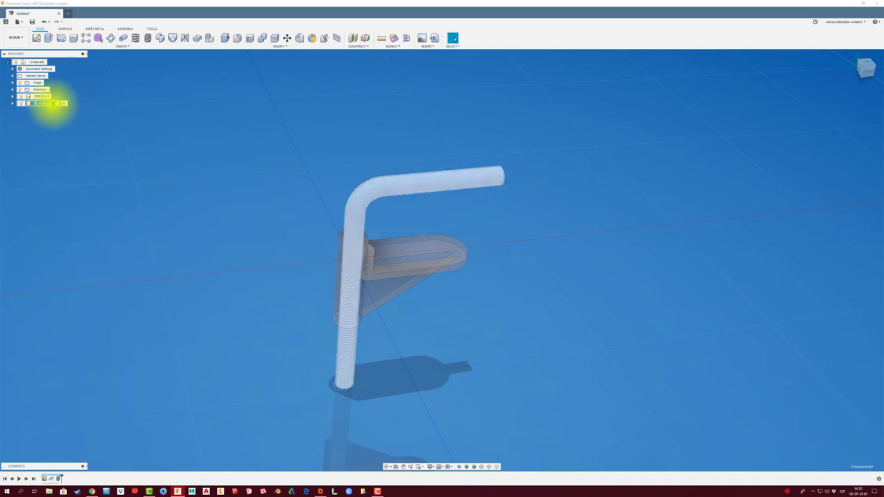
pyautogui.write('M')
pyautogui.press('Return')
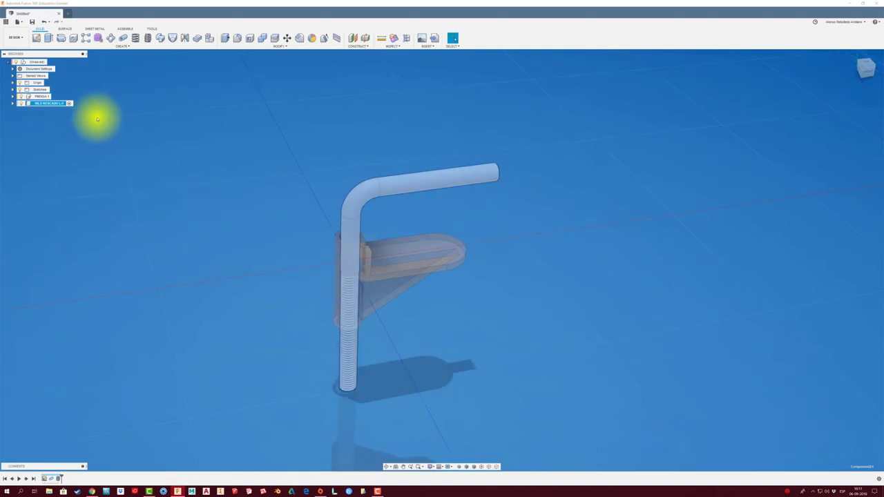
# Activate the root component and move the threaded pipe out of the bore beside the ring.
pyautogui.click(49, 62)
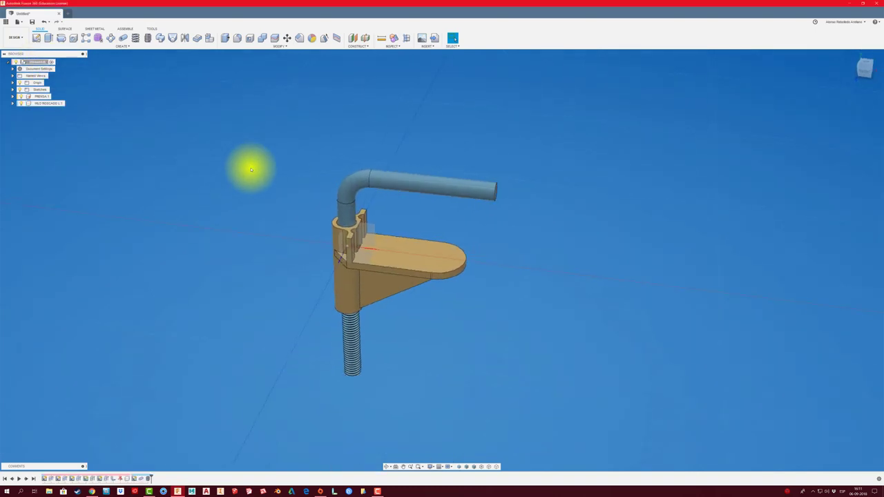
pyautogui.moveTo(322, 191); pyautogui.dragTo(253, 155)
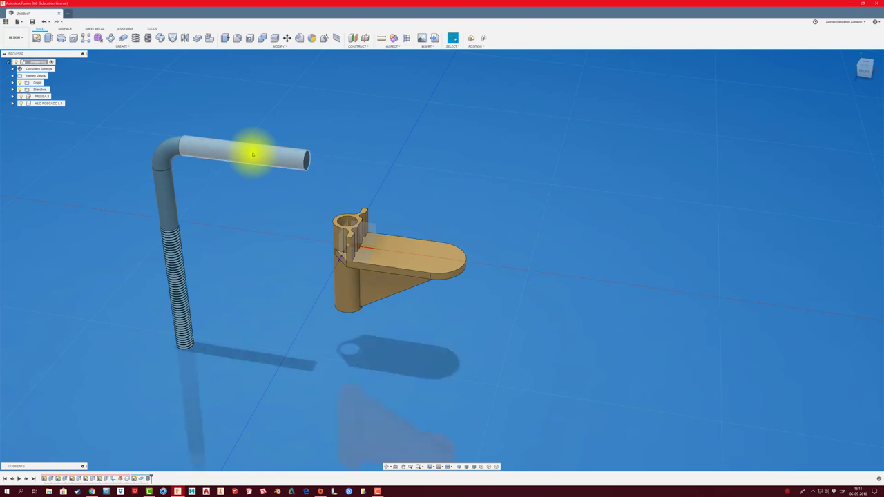
pyautogui.hotkey('ctrl', 'z')
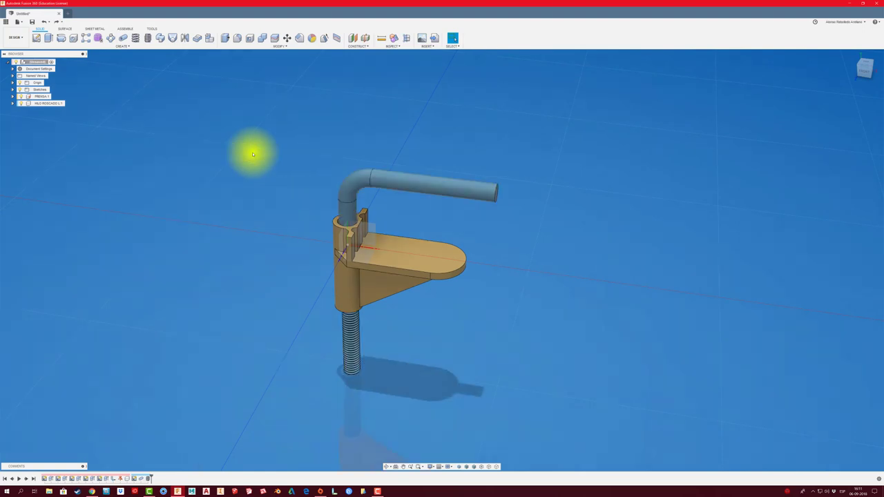
pyautogui.moveTo(442, 253)
pyautogui.keyDown('shift'); pyautogui.mouseDown(button='middle')
pyautogui.moveTo(404, 245)
pyautogui.moveTo(333, 189)
pyautogui.mouseUp(button='middle'); pyautogui.keyUp('shift')
pyautogui.moveTo(333, 189)
pyautogui.mouseDown()
pyautogui.moveTo(311, 200)
pyautogui.moveTo(245, 193)
pyautogui.moveTo(422, 186)
pyautogui.moveTo(448, 158)
pyautogui.mouseUp()
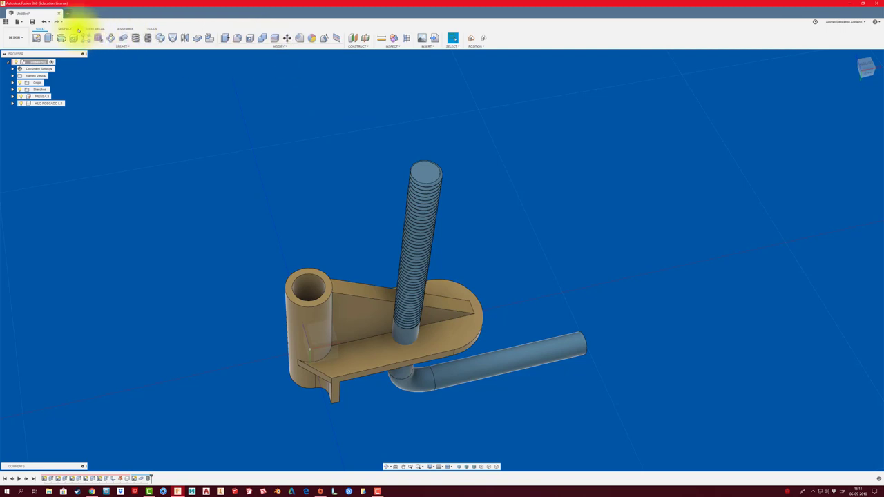
# Start a joint from the threaded rod's top end to the bracket's ring.
pyautogui.click(128, 29)
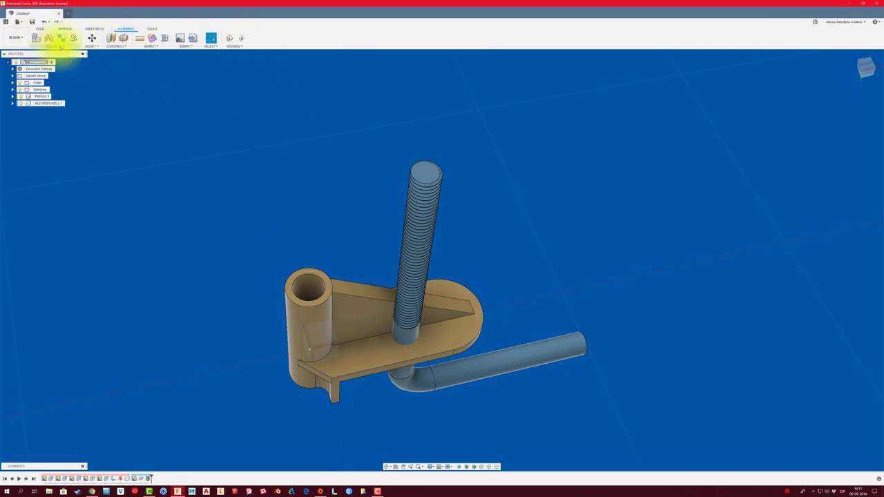
pyautogui.click(59, 45)
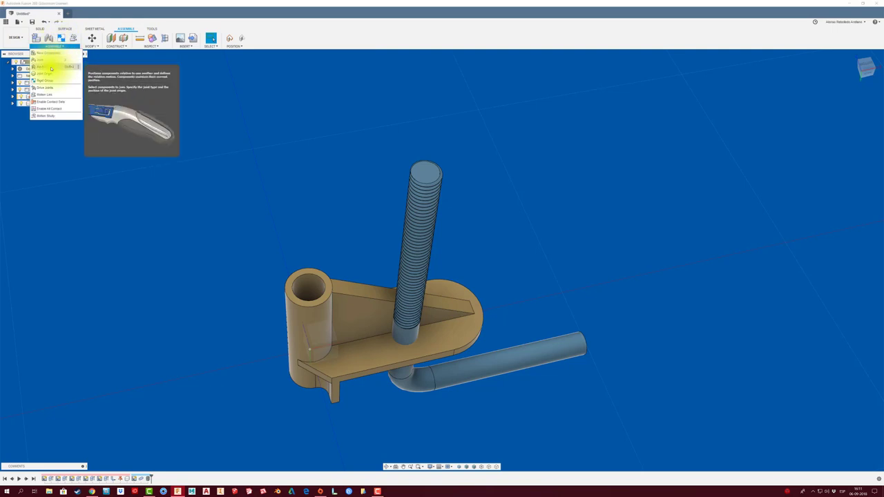
pyautogui.click(51, 65)
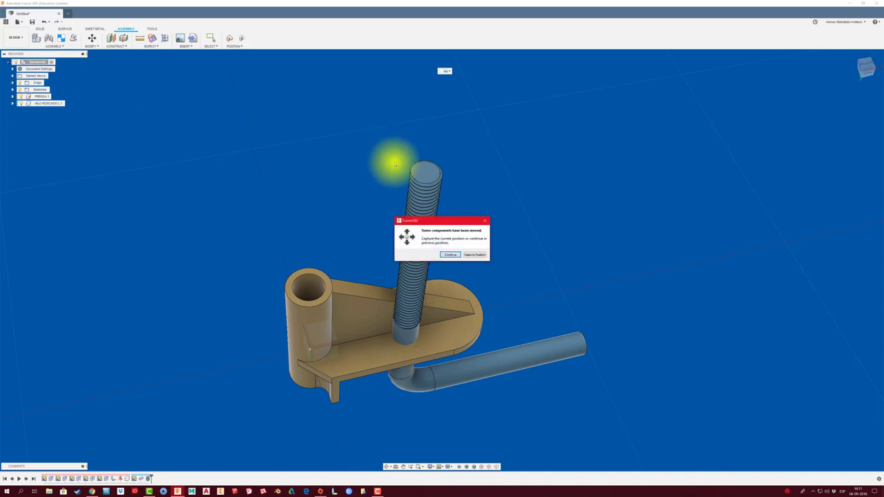
pyautogui.click(469, 257)
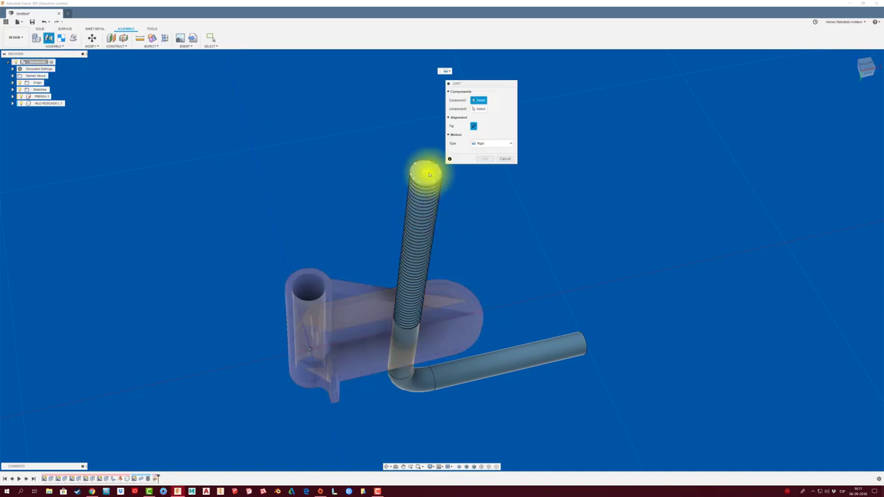
pyautogui.click(425, 172)
pyautogui.click(310, 284)
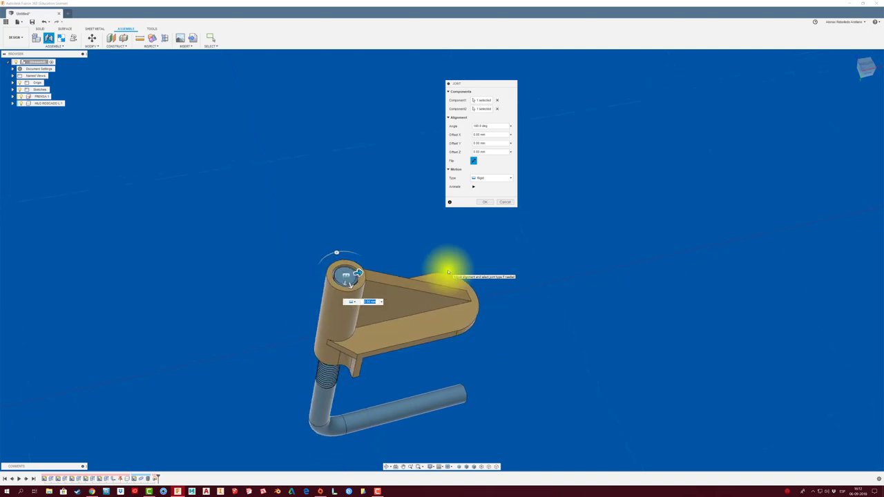
# Lower the pipe to about -20 mm Z offset so the thread protrudes, and confirm.
pyautogui.moveTo(348, 280); pyautogui.dragTo(355, 227)
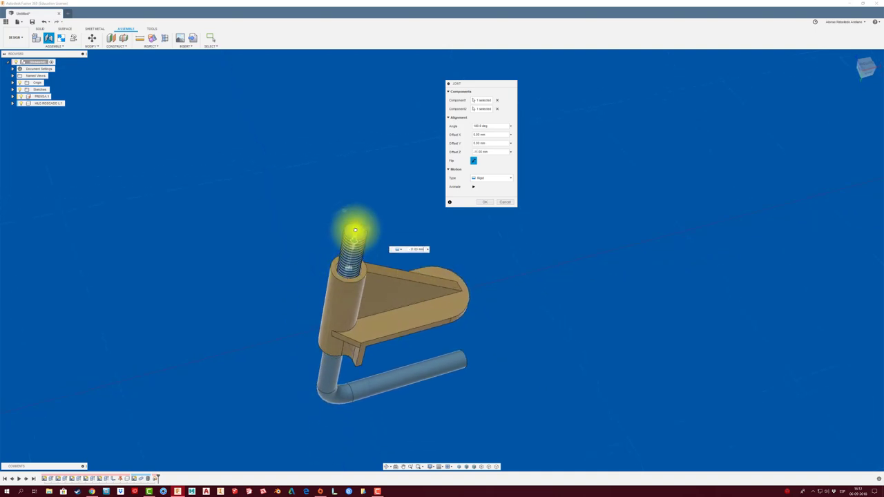
pyautogui.keyDown('shift'); pyautogui.moveTo(516, 231); pyautogui.dragTo(322, 381, button='middle'); pyautogui.keyUp('shift')
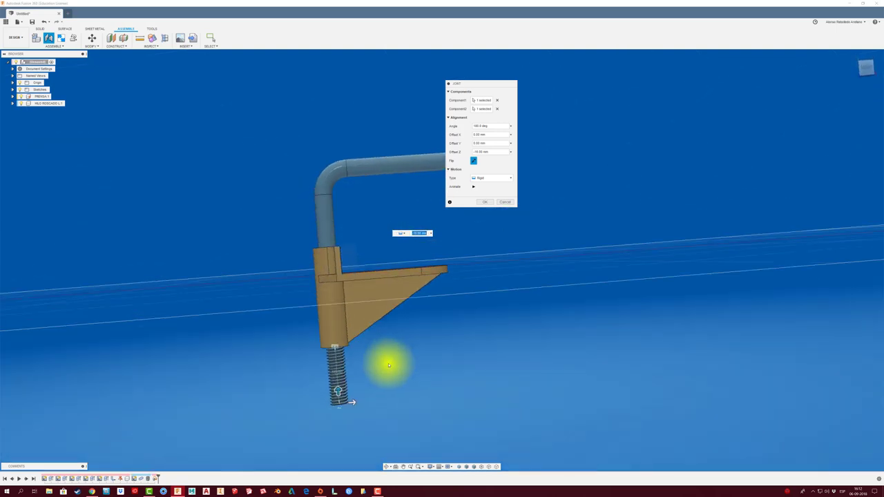
pyautogui.moveTo(321, 381); pyautogui.dragTo(323, 409)
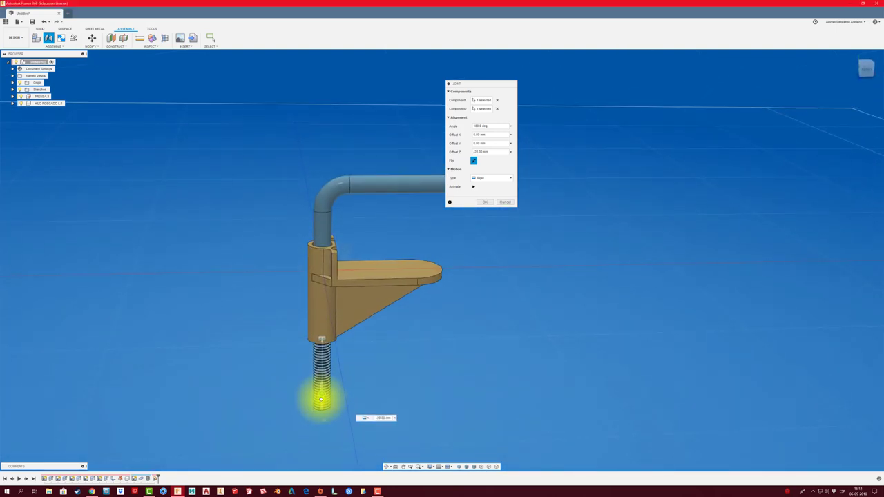
pyautogui.click(486, 203)
pyautogui.moveTo(483, 217)
pyautogui.keyDown('shift'); pyautogui.mouseDown(button='middle')
pyautogui.moveTo(310, 256)
pyautogui.moveTo(286, 253)
pyautogui.moveTo(316, 265)
pyautogui.mouseUp(button='middle'); pyautogui.keyUp('shift')
pyautogui.scroll(3, 320, 258)
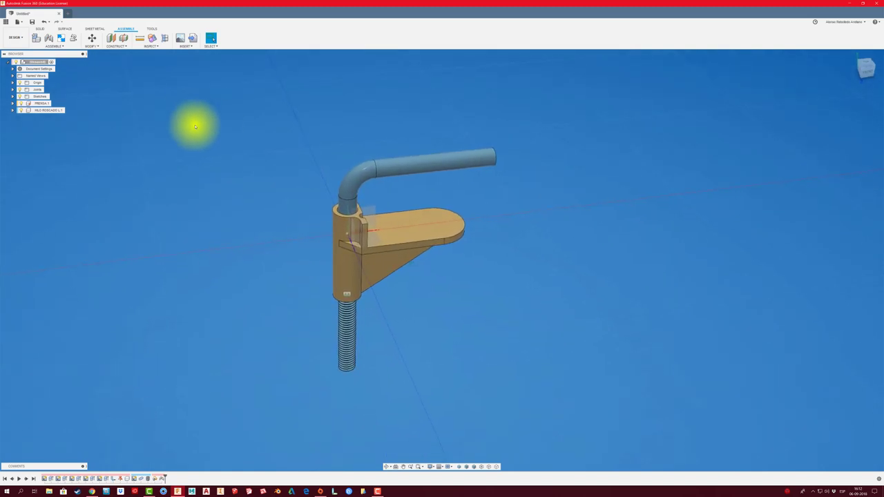
# Open the McMaster-Carr component catalog and enlarge its window.
pyautogui.click(187, 46)
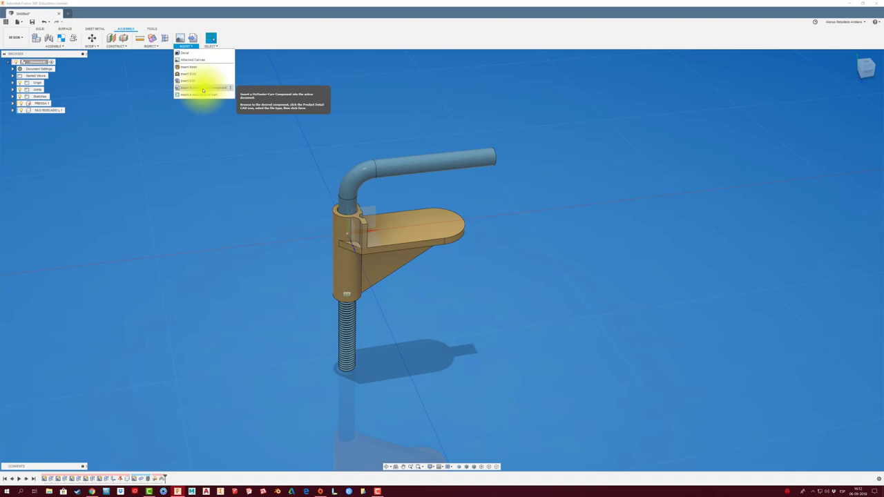
pyautogui.click(203, 88)
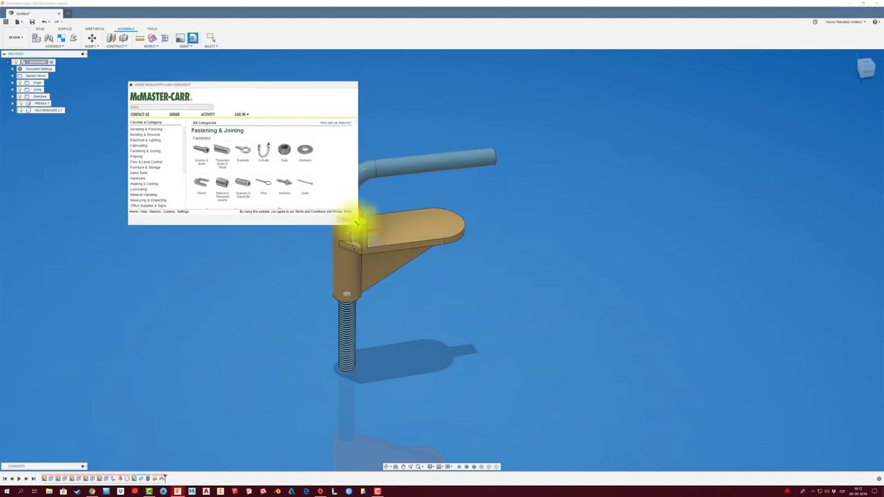
pyautogui.moveTo(358, 224); pyautogui.dragTo(622, 412)
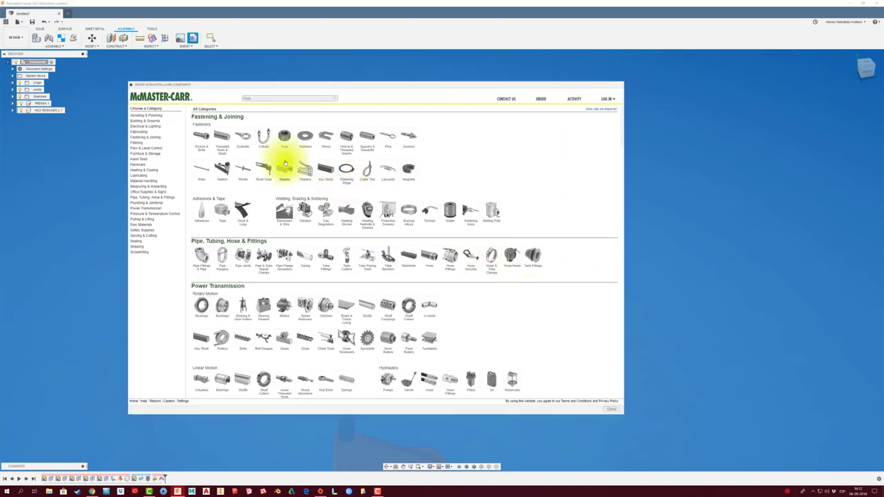
pyautogui.scroll(-2, 374, 319)
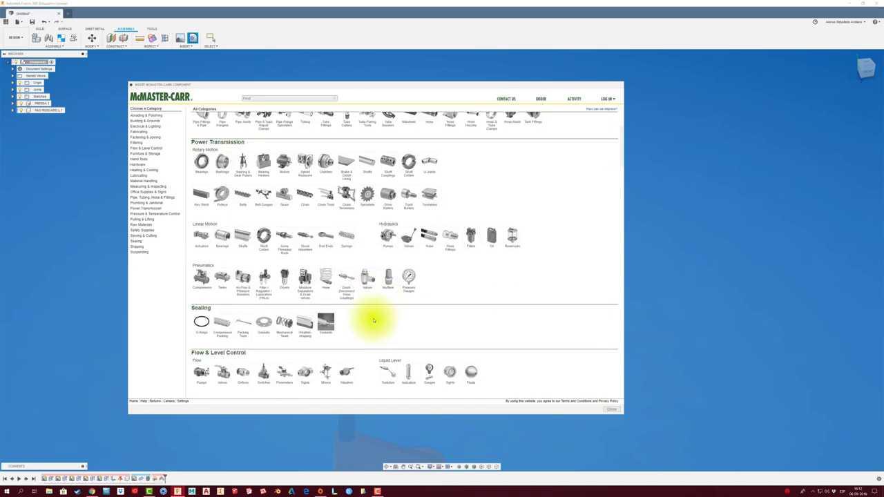
pyautogui.scroll(2, 373, 319)
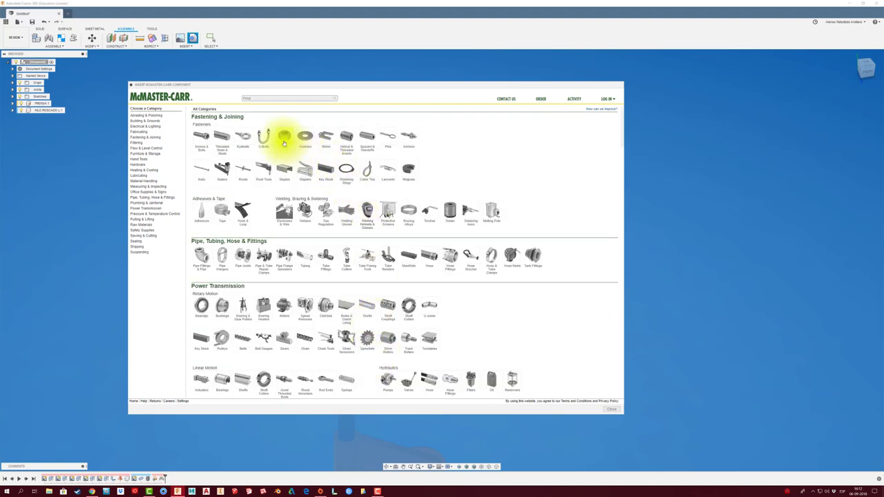
# Browse Nuts > Wing Nuts, filter to Metric M5, and open the 18-8 stainless steel wing nut.
pyautogui.click(284, 143)
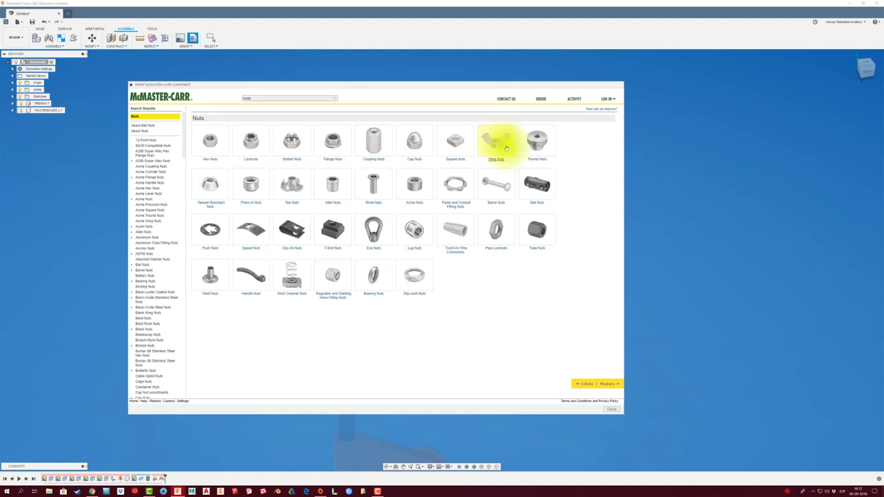
pyautogui.click(504, 144)
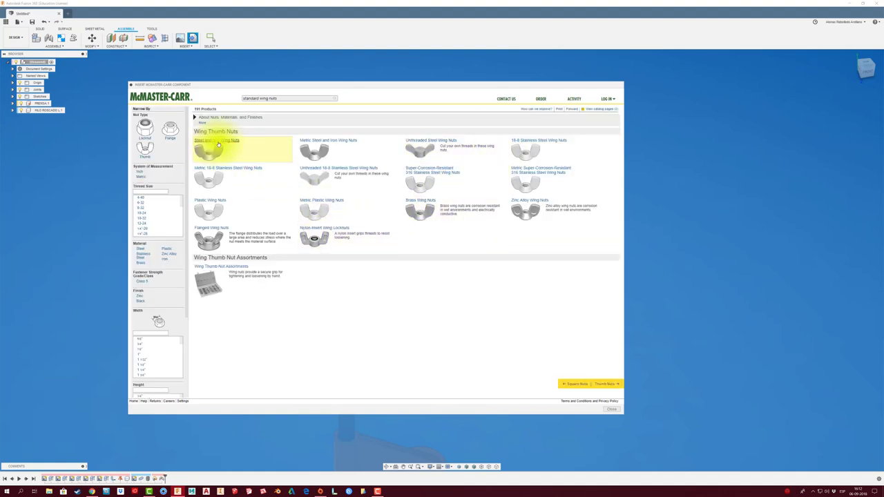
pyautogui.click(142, 176)
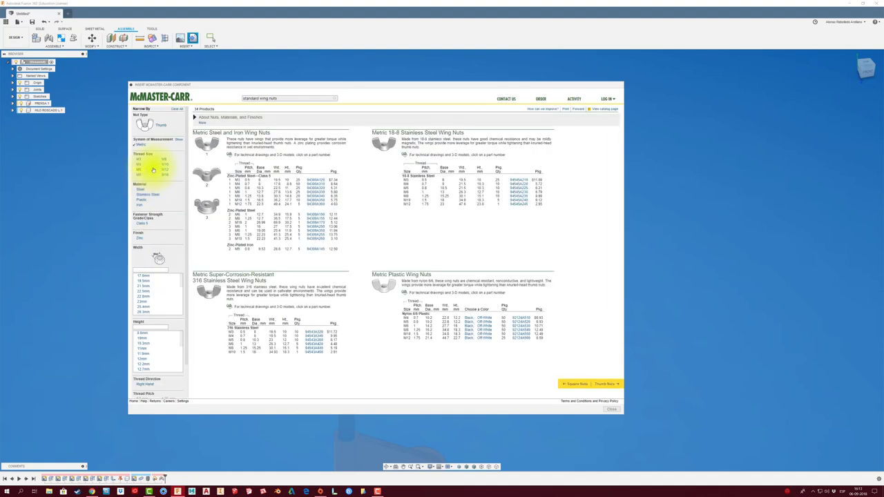
pyautogui.click(138, 170)
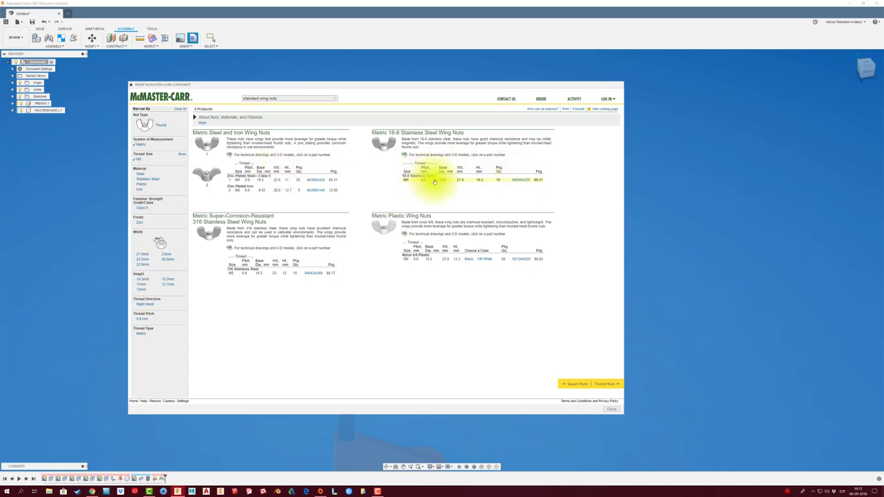
pyautogui.click(522, 181)
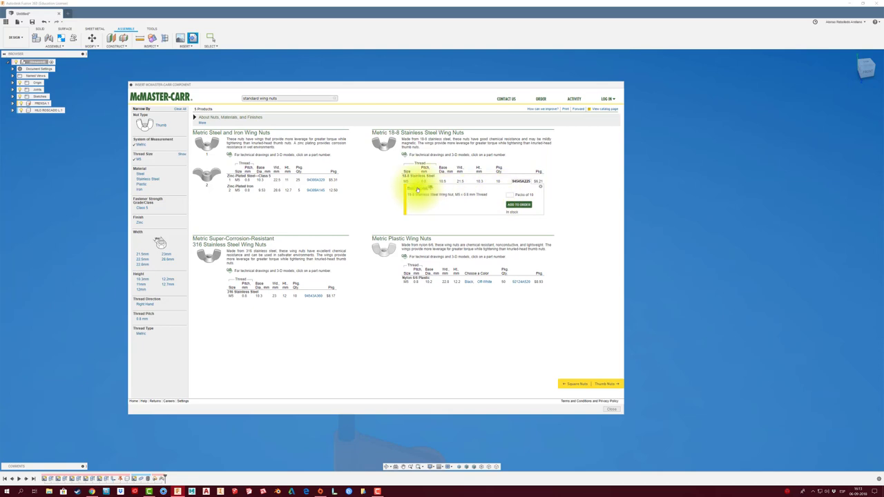
pyautogui.click(417, 190)
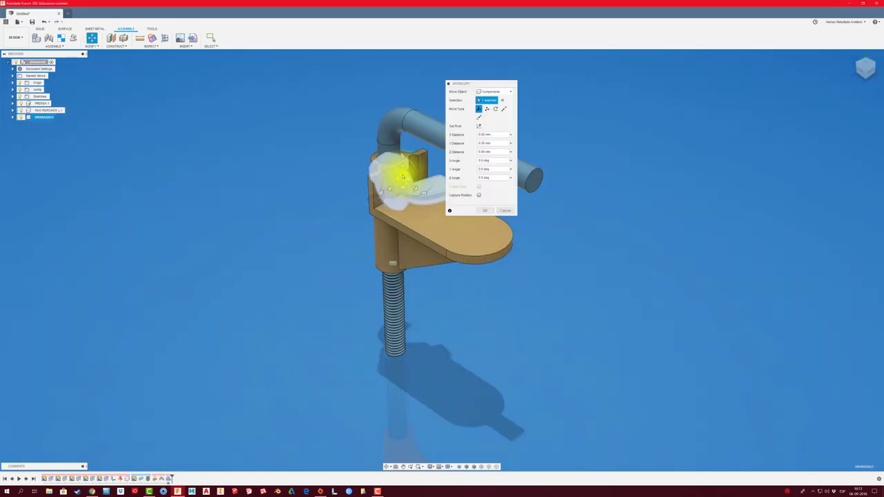
# Move the wing nut -40 mm in Y and rotate it -90° about X below the pipe.
pyautogui.moveTo(398, 169)
pyautogui.mouseDown()
pyautogui.moveTo(396, 366)
pyautogui.moveTo(428, 396)
pyautogui.moveTo(409, 355)
pyautogui.mouseUp()
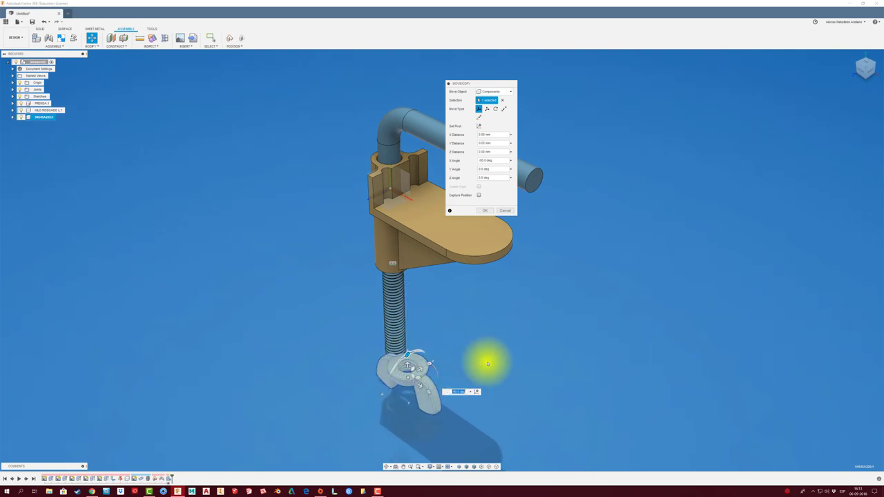
pyautogui.click(487, 212)
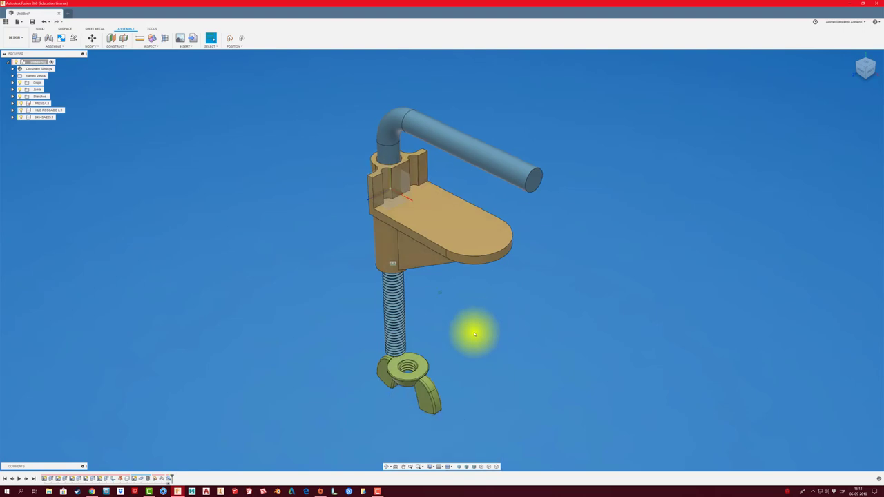
pyautogui.keyDown('shift'); pyautogui.moveTo(474, 332); pyautogui.dragTo(449, 339, button='middle'); pyautogui.keyUp('shift')
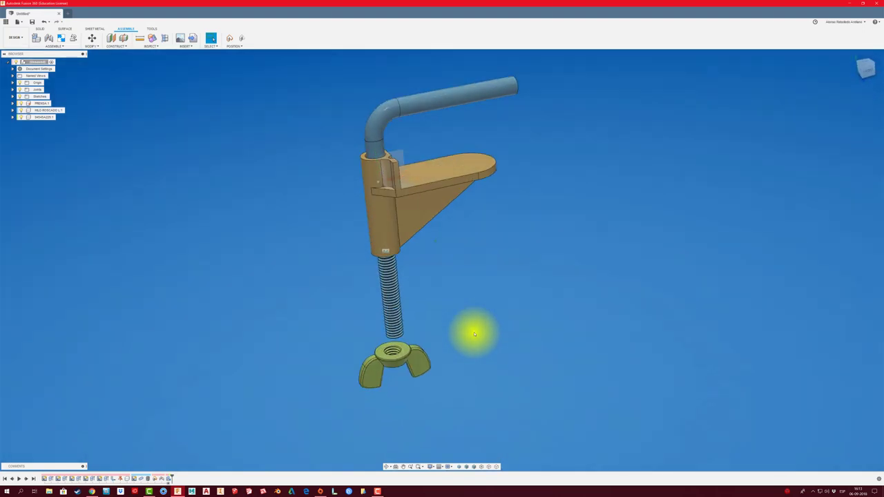
pyautogui.scroll(3, 409, 362)
pyautogui.scroll(2, 409, 362)
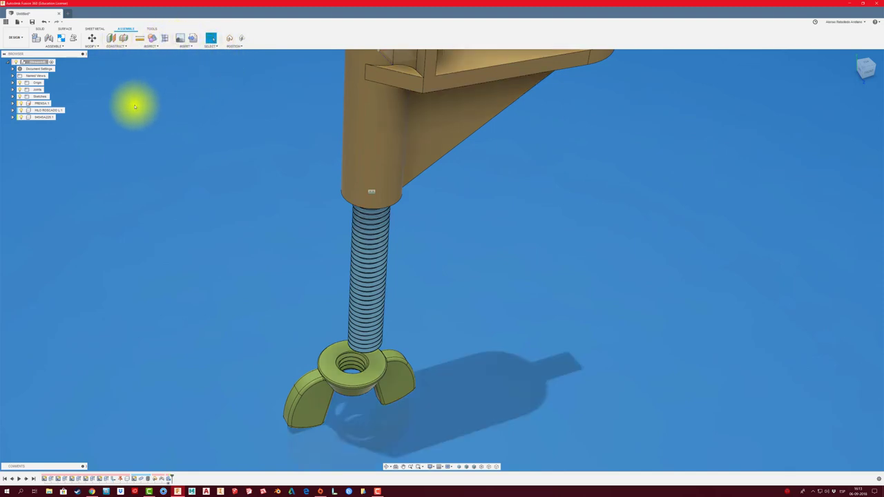
# Joint the wing nut's hole to the thread end with a -14 mm Z offset, rigid motion.
pyautogui.click(55, 46)
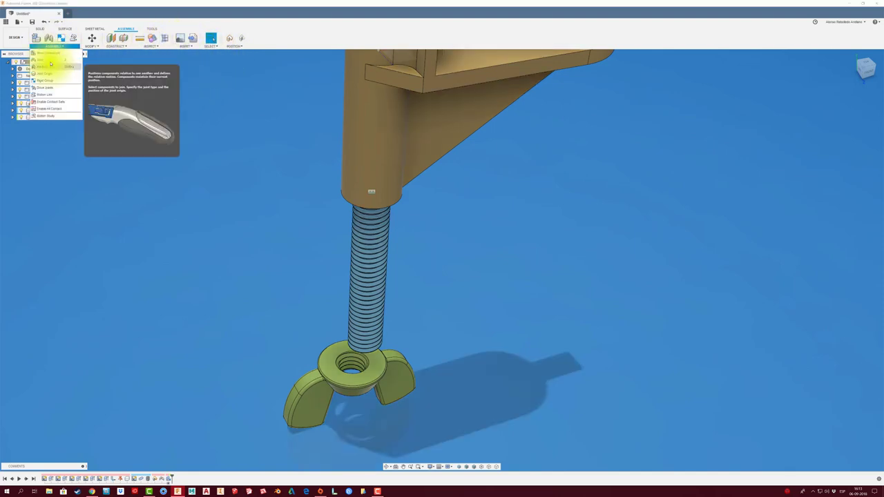
pyautogui.click(46, 62)
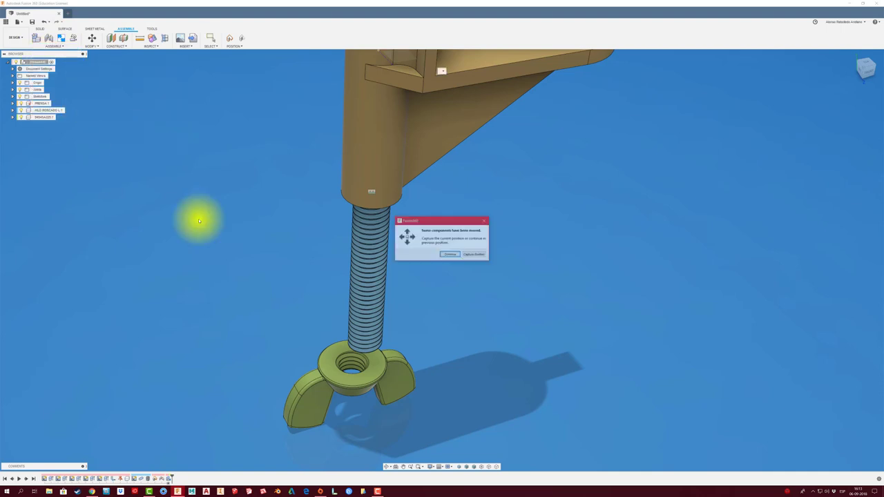
pyautogui.click(475, 256)
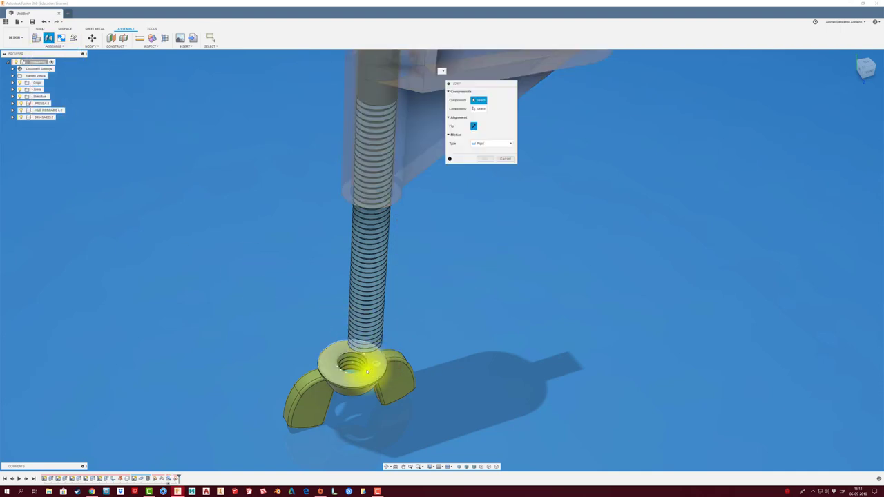
pyautogui.scroll(2, 359, 373)
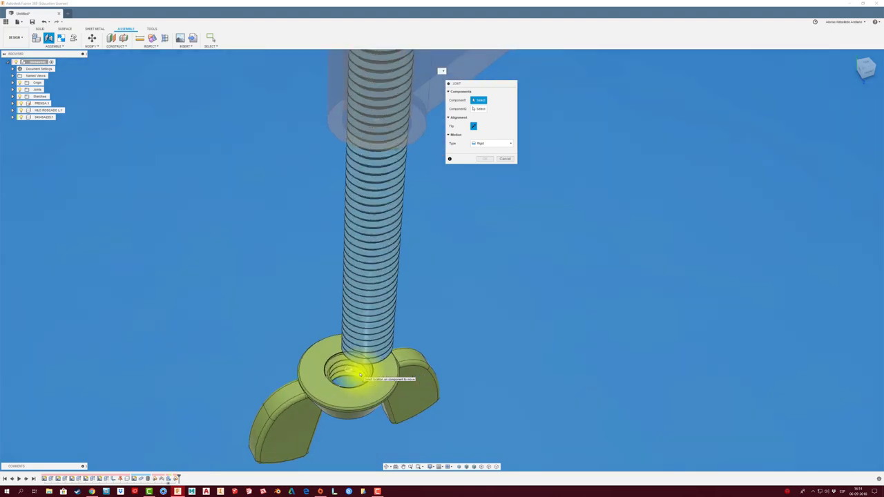
pyautogui.scroll(2, 357, 371)
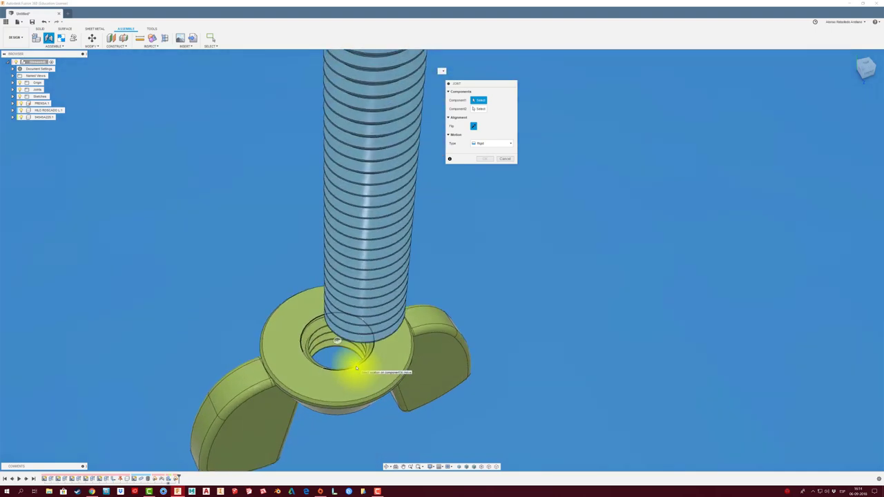
pyautogui.click(356, 367)
pyautogui.keyDown('shift'); pyautogui.moveTo(365, 360); pyautogui.dragTo(448, 329, button='middle'); pyautogui.keyUp('shift')
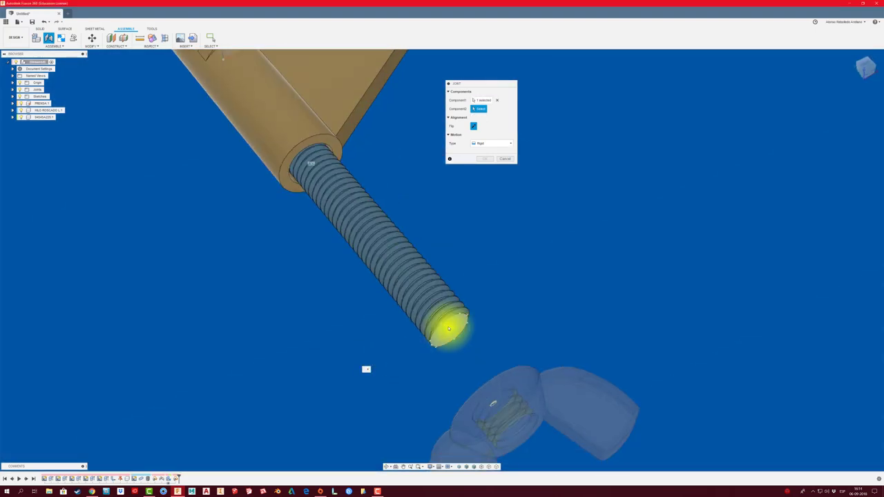
pyautogui.click(451, 332)
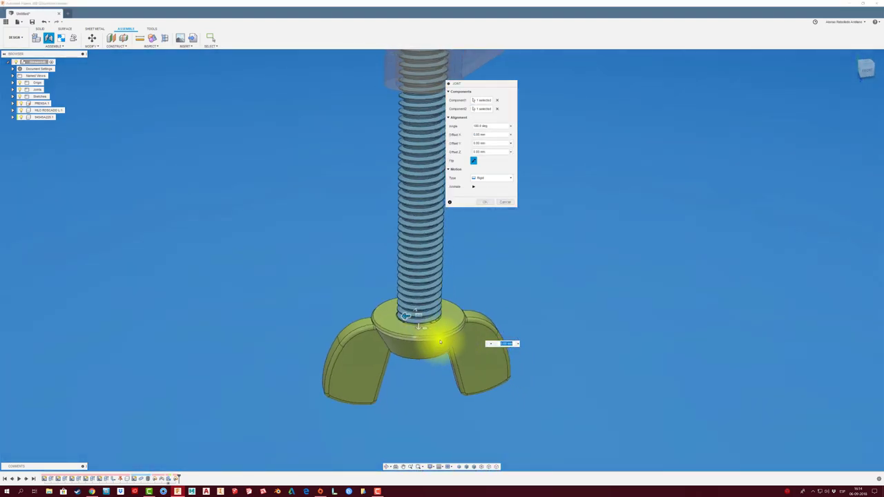
pyautogui.moveTo(406, 333); pyautogui.dragTo(488, 256)
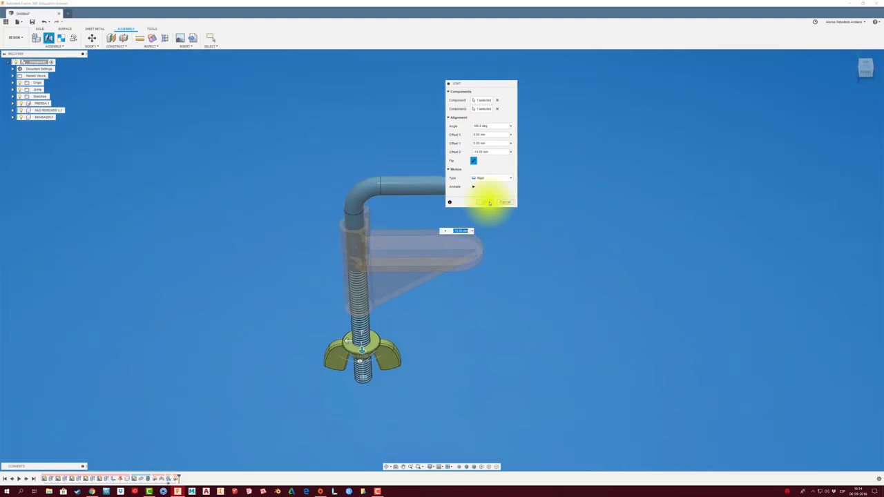
pyautogui.click(485, 201)
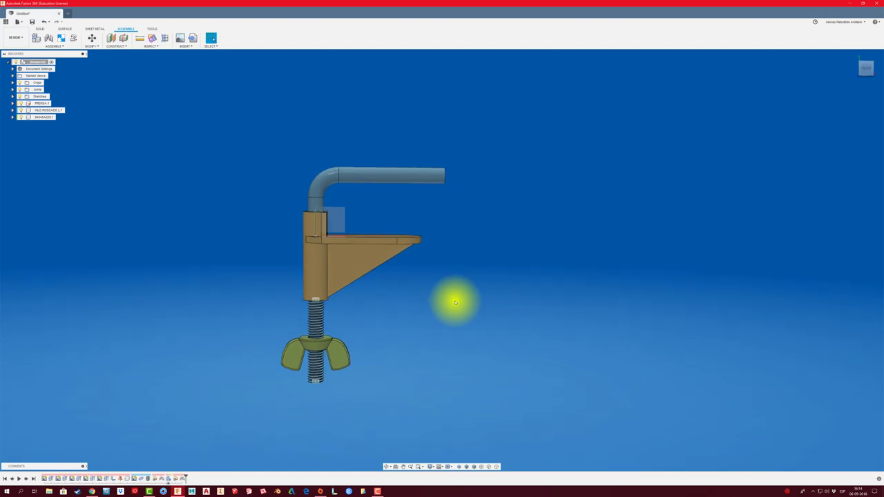
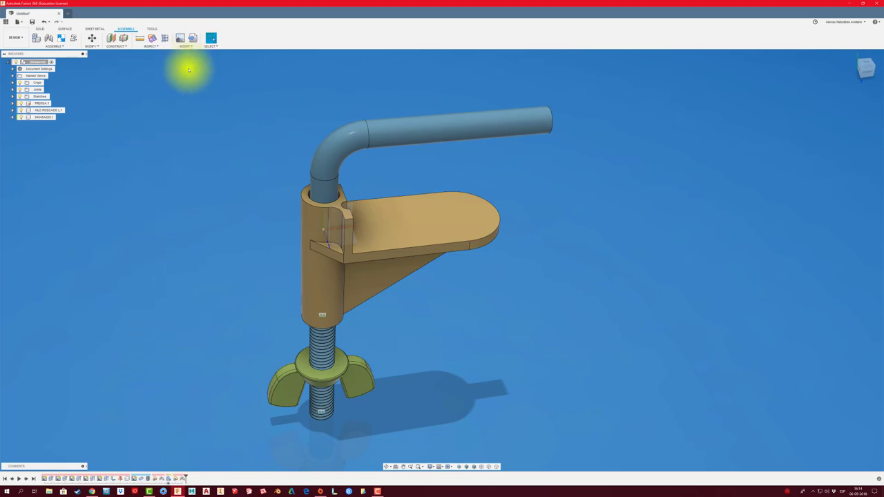
# Switch to the SOLID tools and turn off Component Color Swatches so the clamp shows uniform grey.
pyautogui.click(40, 28)
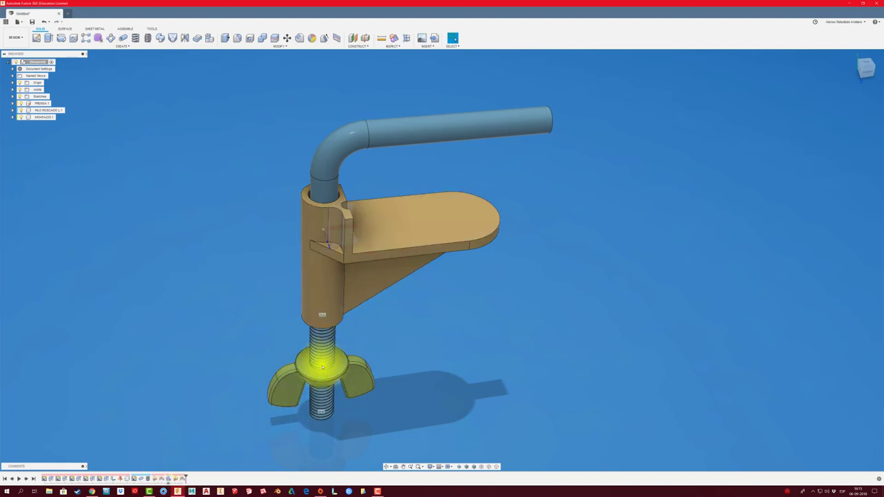
pyautogui.scroll(-2, 185, 304)
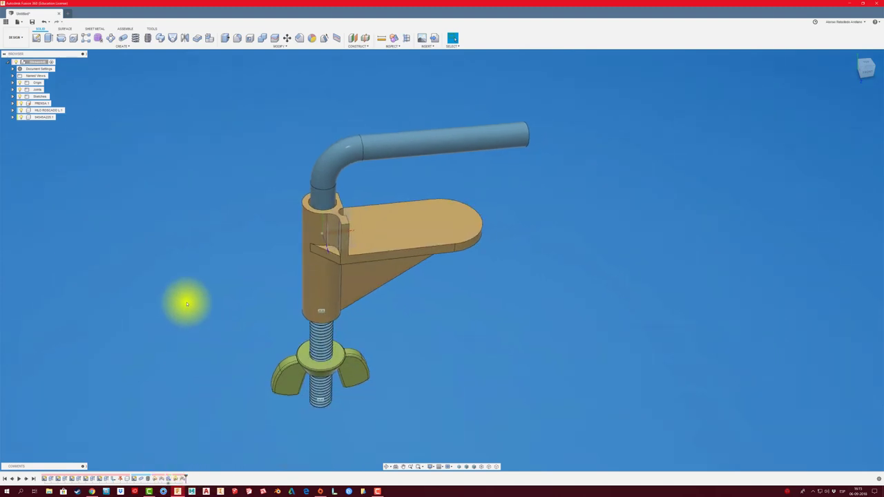
pyautogui.scroll(2, 182, 280)
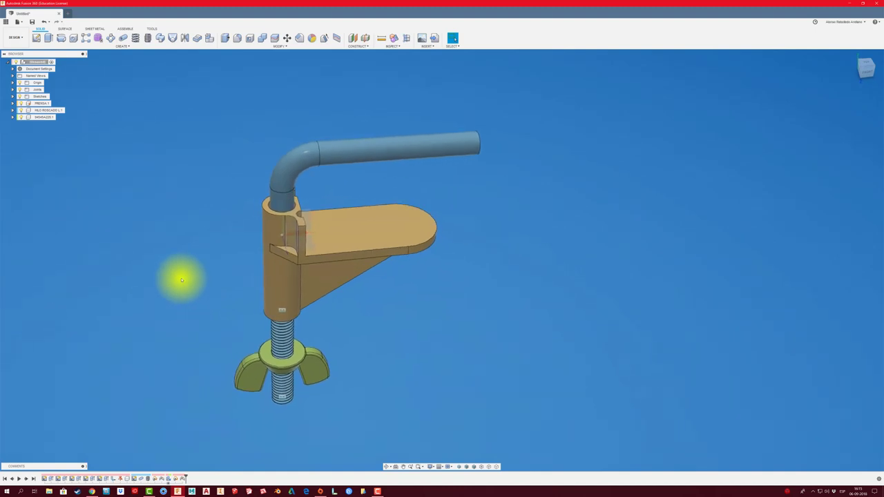
pyautogui.click(393, 39)
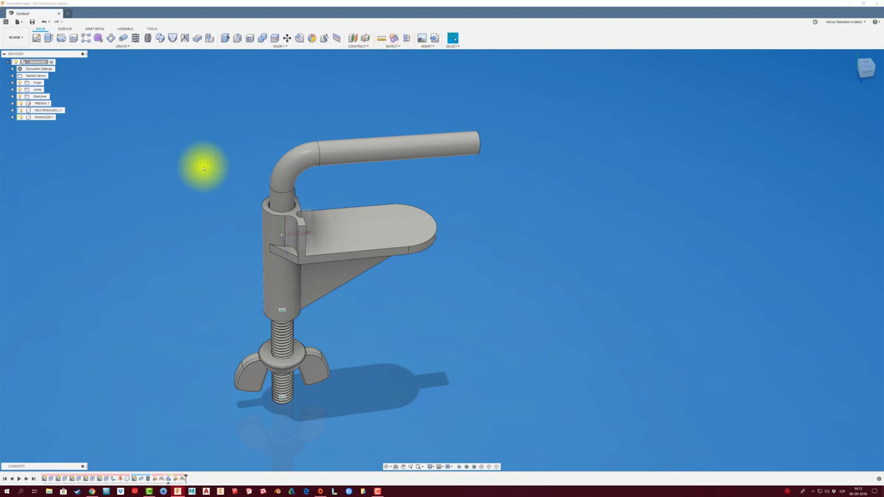
# Apply Plastic - Glossy (Black) from the Opaque plastics to the clamp body.
pyautogui.press('a')
pyautogui.moveTo(812, 90); pyautogui.dragTo(576, 123)
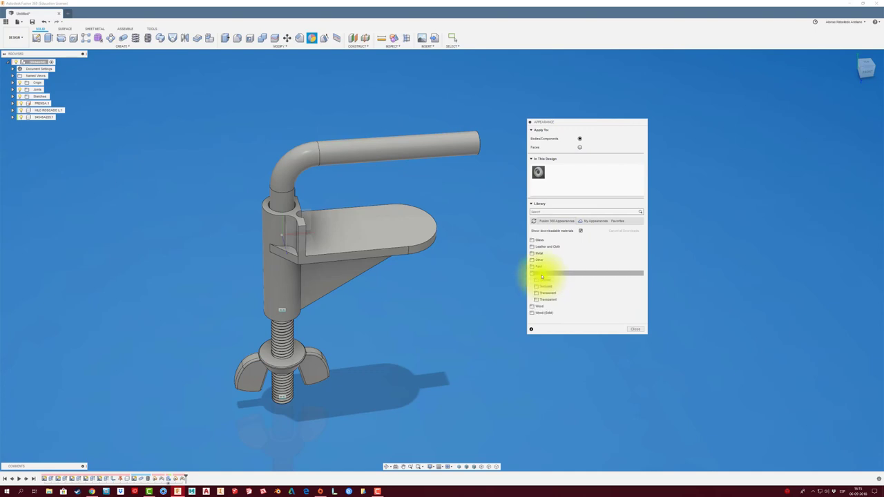
pyautogui.click(544, 279)
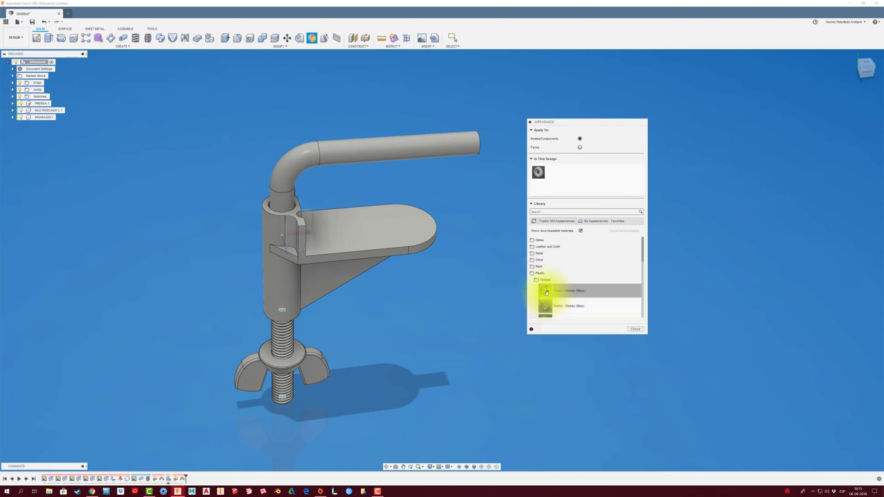
pyautogui.moveTo(549, 291); pyautogui.dragTo(425, 236)
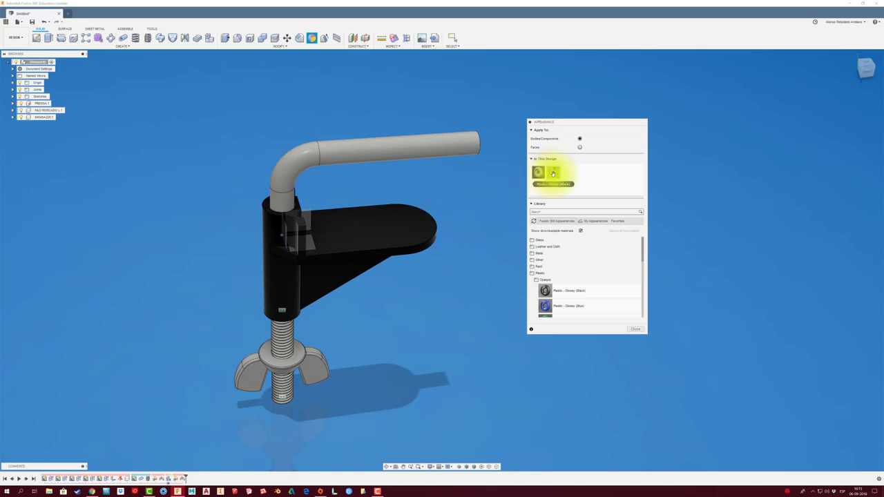
# Change the body's black plastic appearance colour to a yellow-green shade.
pyautogui.doubleClick(552, 172)
pyautogui.click(516, 159)
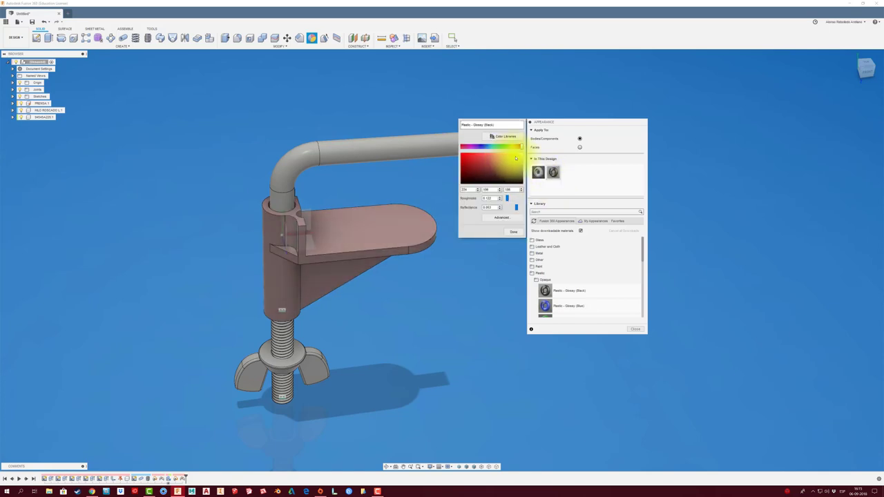
pyautogui.moveTo(516, 147); pyautogui.dragTo(503, 148)
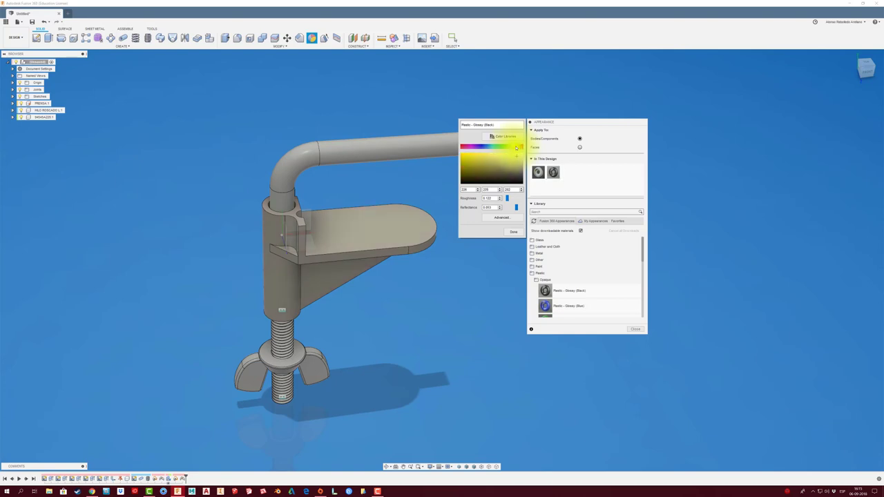
pyautogui.moveTo(504, 149); pyautogui.dragTo(509, 147)
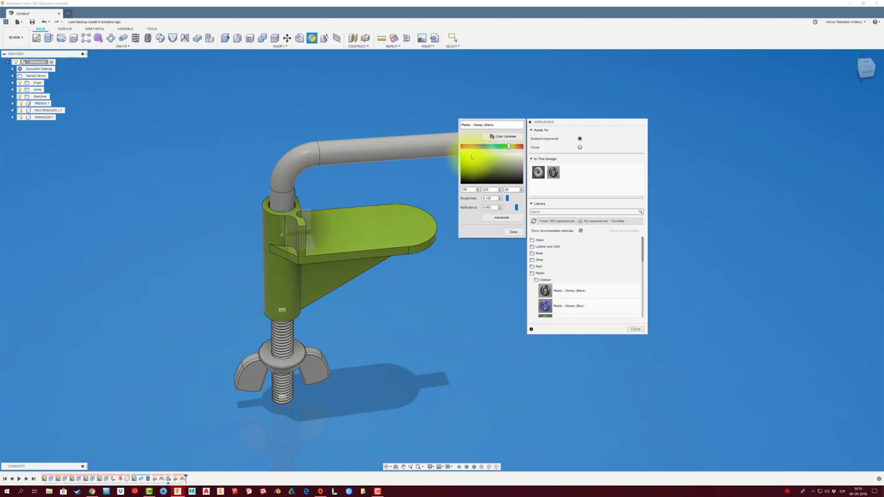
pyautogui.click(499, 232)
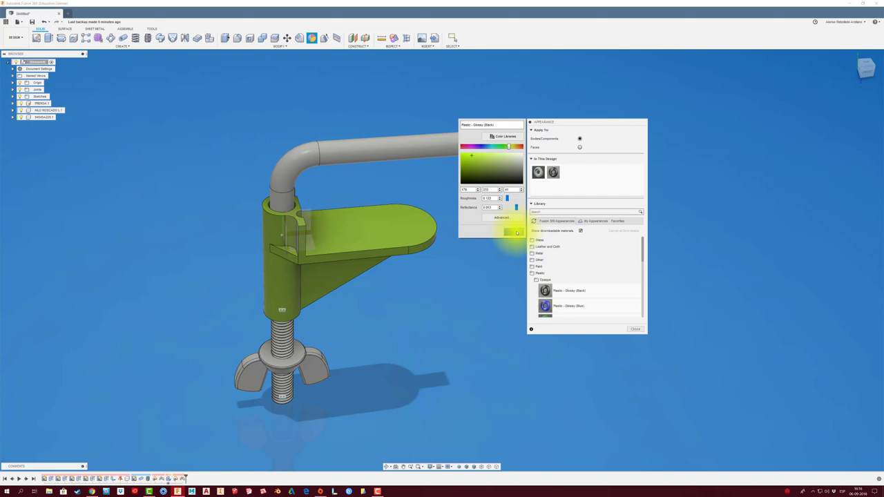
pyautogui.click(517, 233)
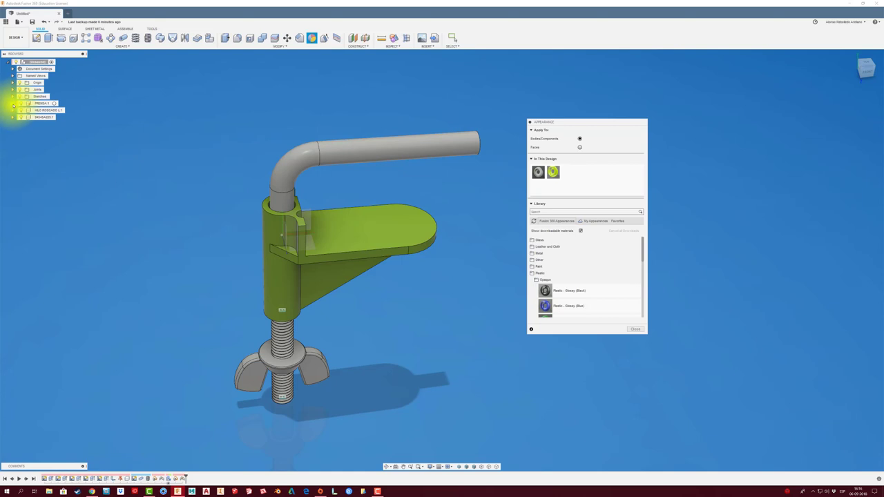
# Expand and select the PRENSA:1 component, then close the appearance library.
pyautogui.click(14, 103)
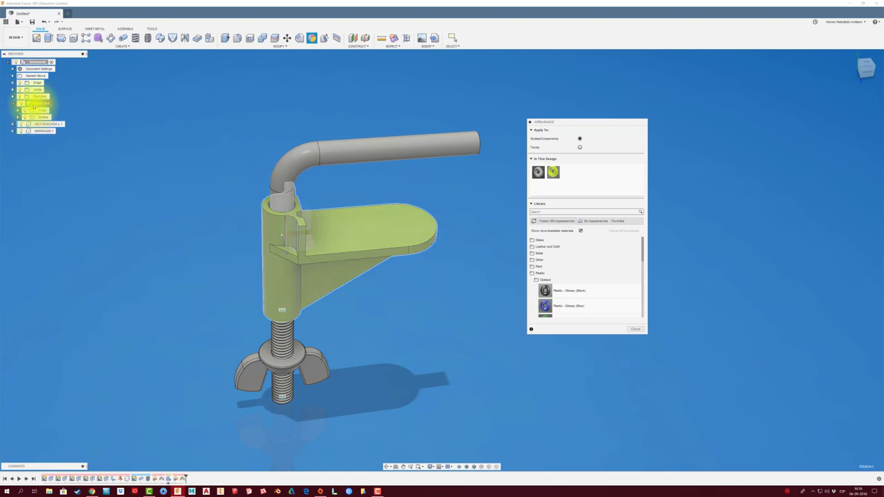
pyautogui.click(35, 104)
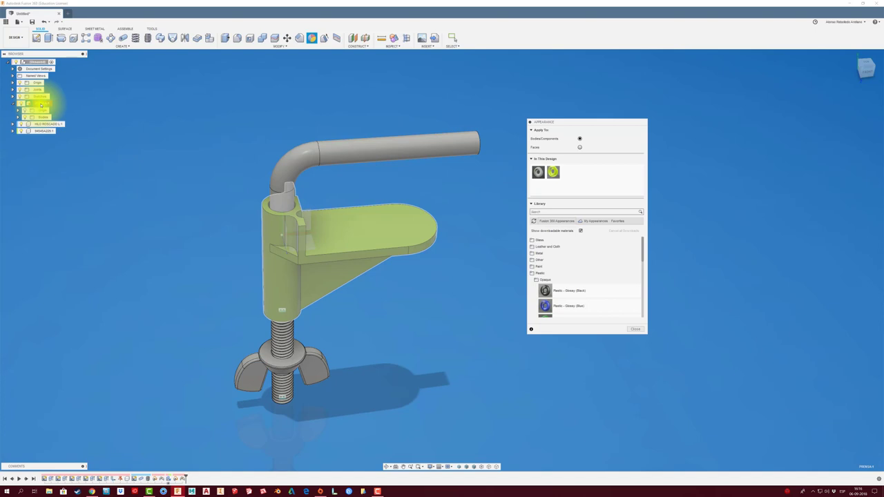
pyautogui.click(631, 330)
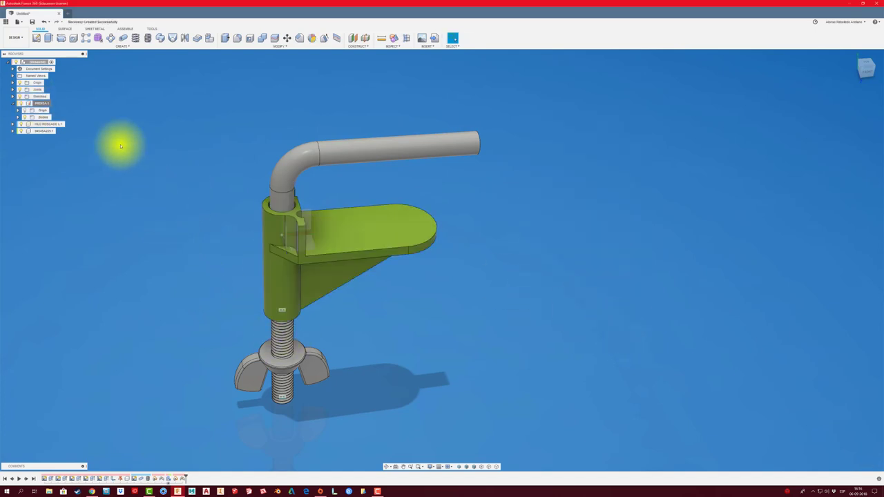
# Give PRENSA:1 the ABS Plastic physical material and close the material library.
pyautogui.rightClick(43, 105)
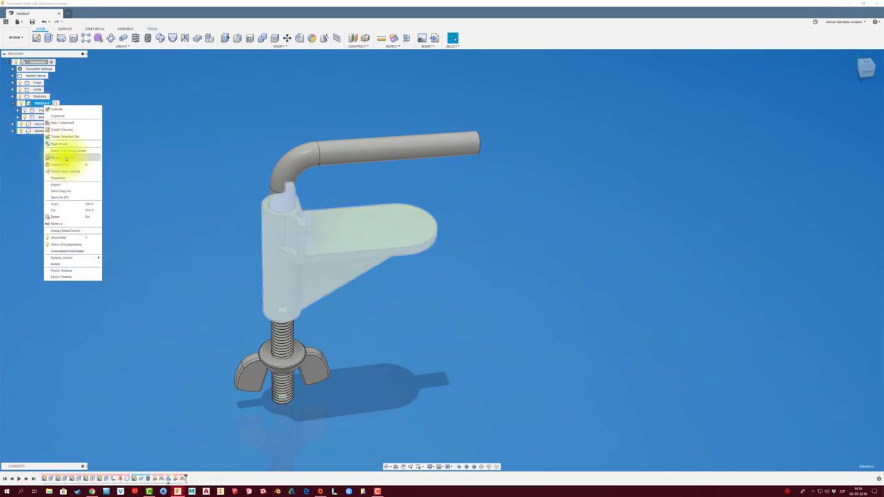
pyautogui.click(66, 158)
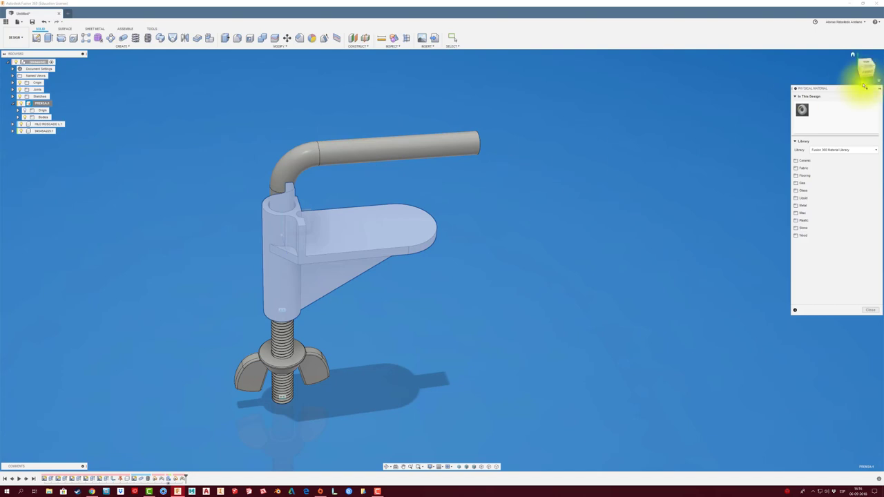
pyautogui.moveTo(863, 88); pyautogui.dragTo(617, 90)
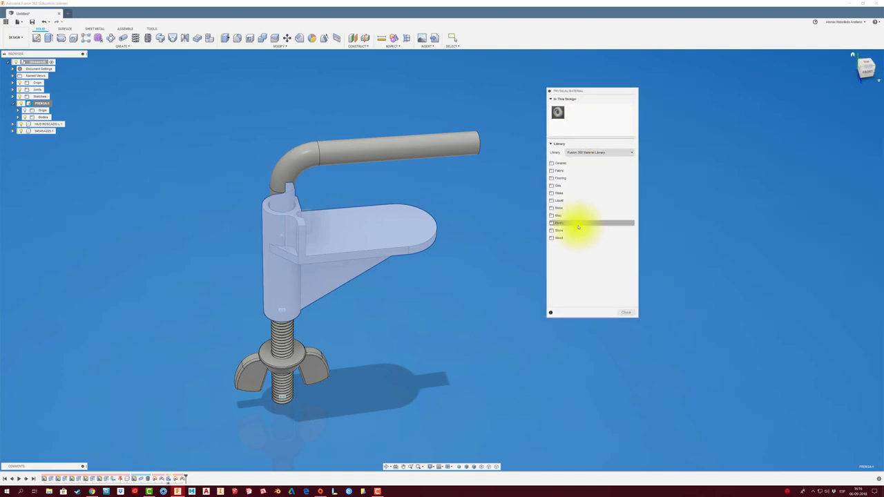
pyautogui.click(577, 223)
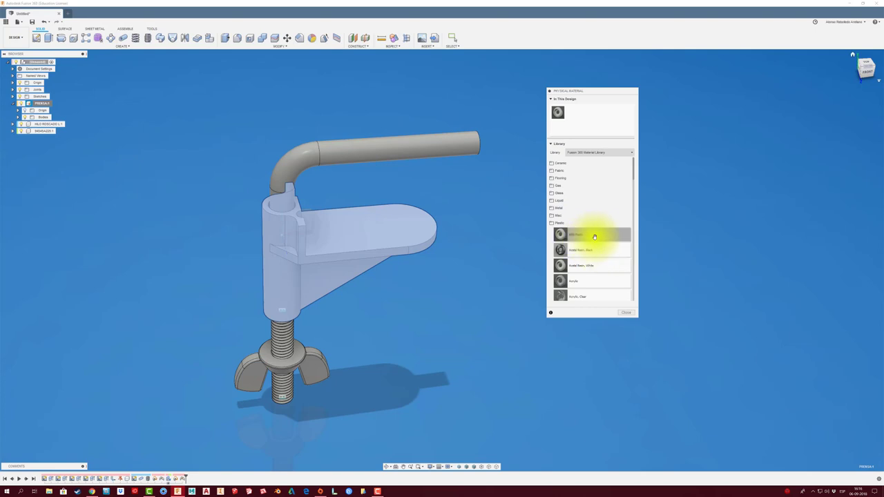
pyautogui.moveTo(581, 237); pyautogui.dragTo(411, 245)
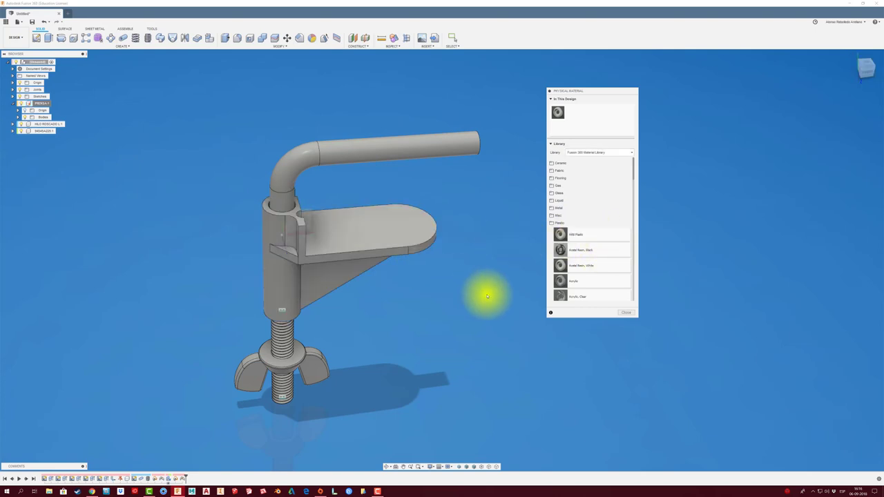
pyautogui.click(625, 313)
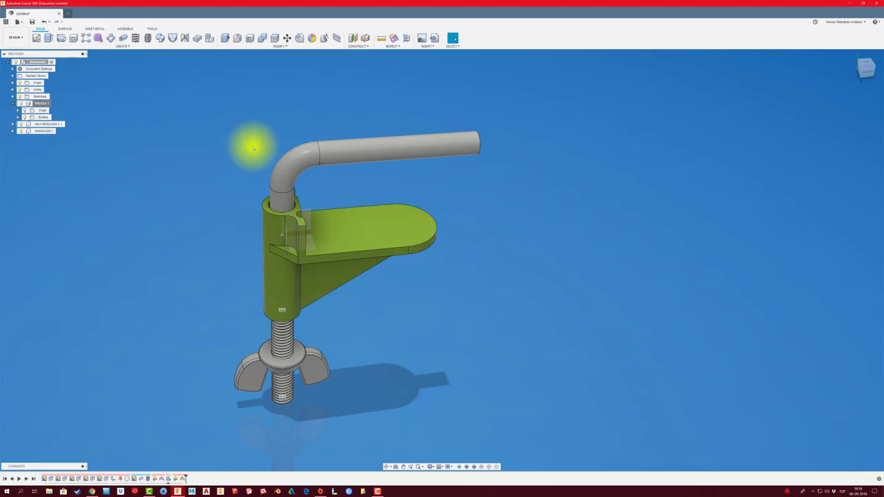
# Apply stainless steel appearances to the threaded rod and handle, then close the appearance library.
pyautogui.click(55, 126)
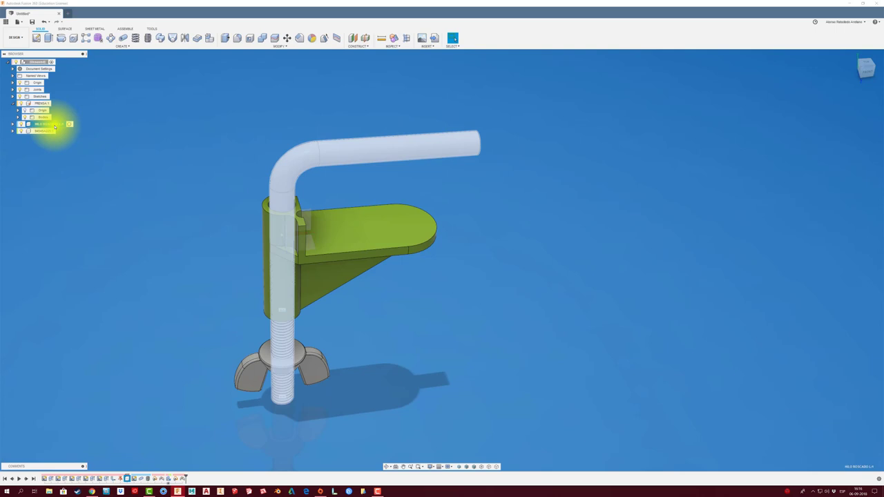
pyautogui.press('a')
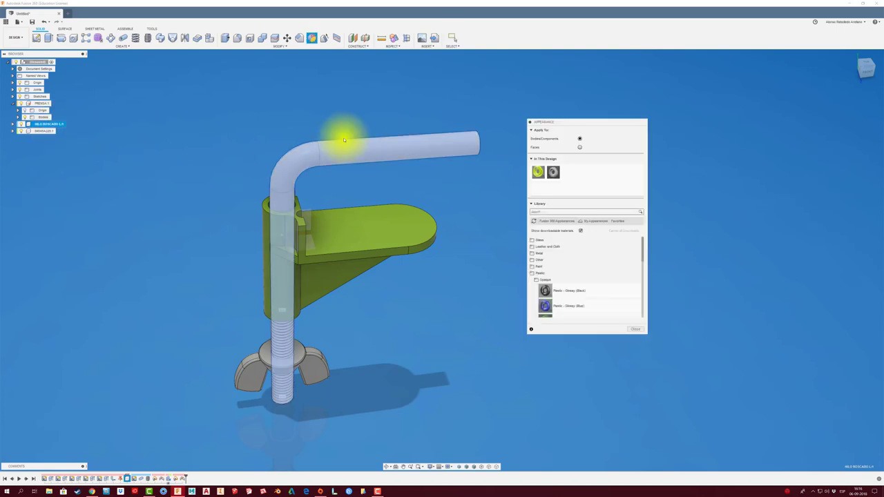
pyautogui.click(566, 253)
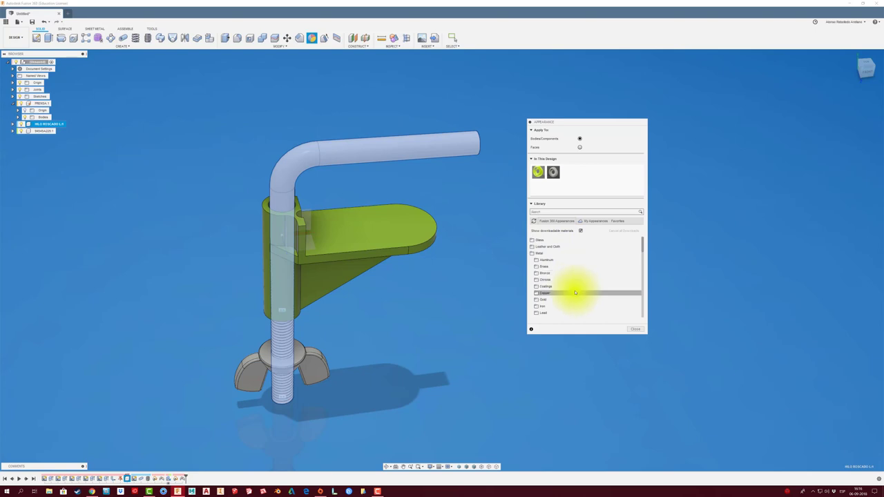
pyautogui.scroll(-2, 575, 293)
pyautogui.scroll(-2, 575, 293)
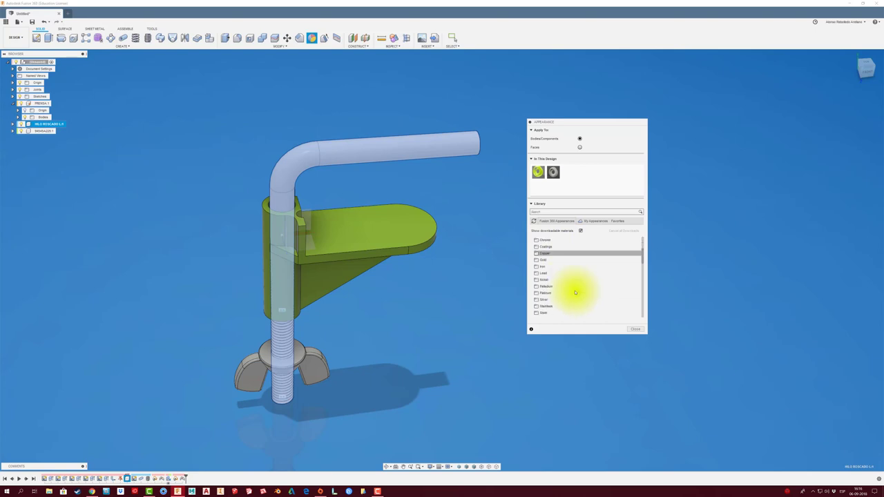
pyautogui.scroll(-2, 575, 304)
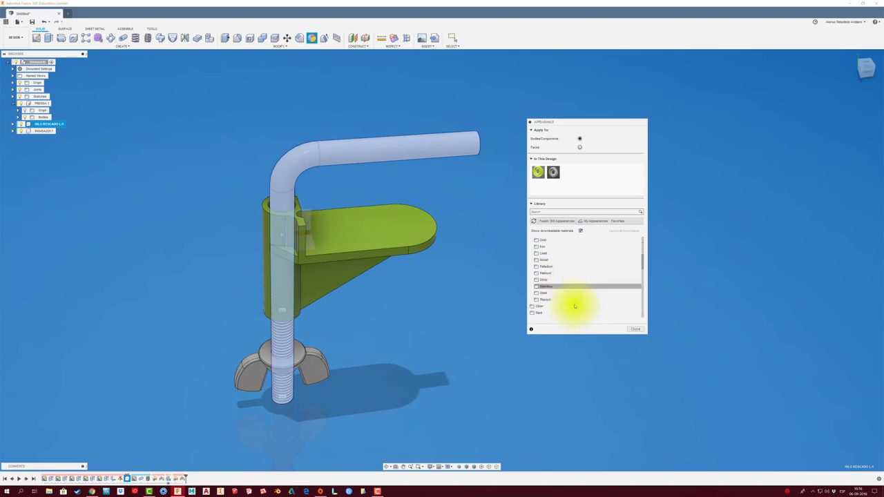
pyautogui.click(566, 286)
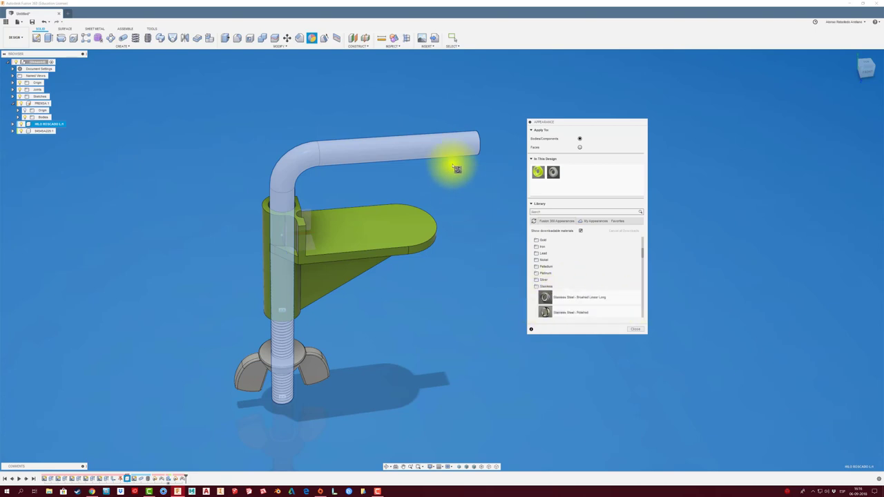
pyautogui.moveTo(548, 298); pyautogui.dragTo(458, 168)
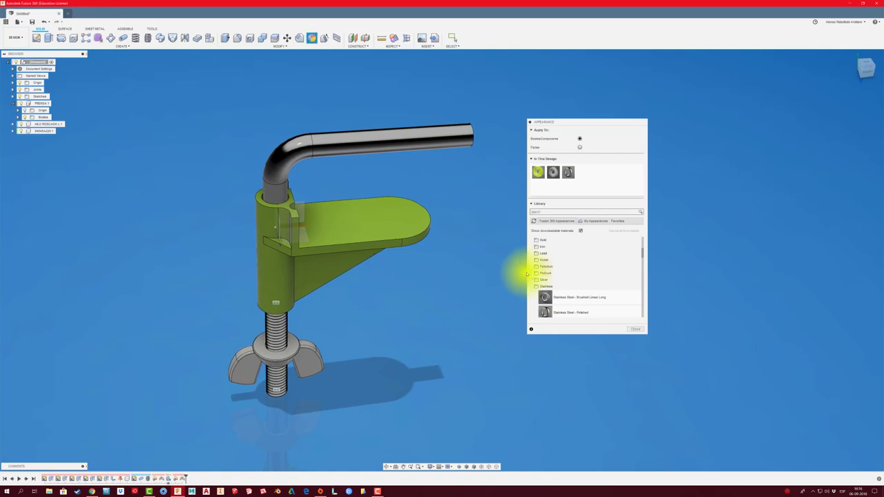
pyautogui.moveTo(545, 312); pyautogui.dragTo(312, 366)
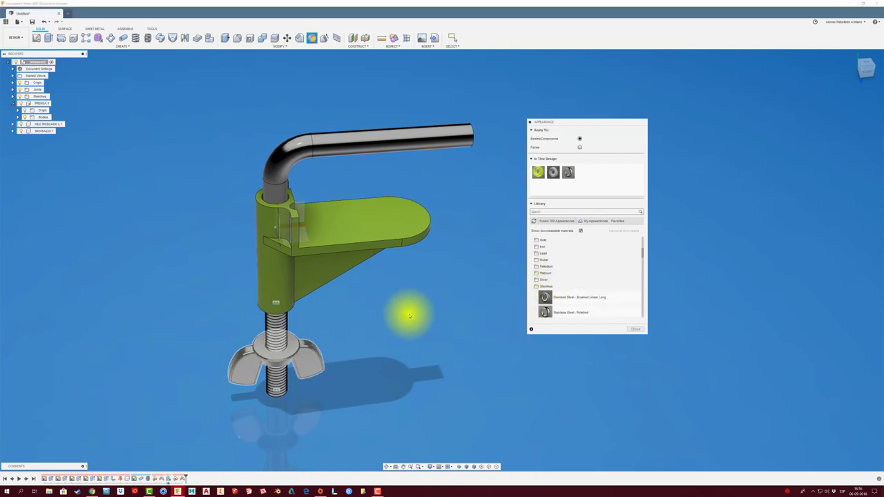
pyautogui.click(49, 124)
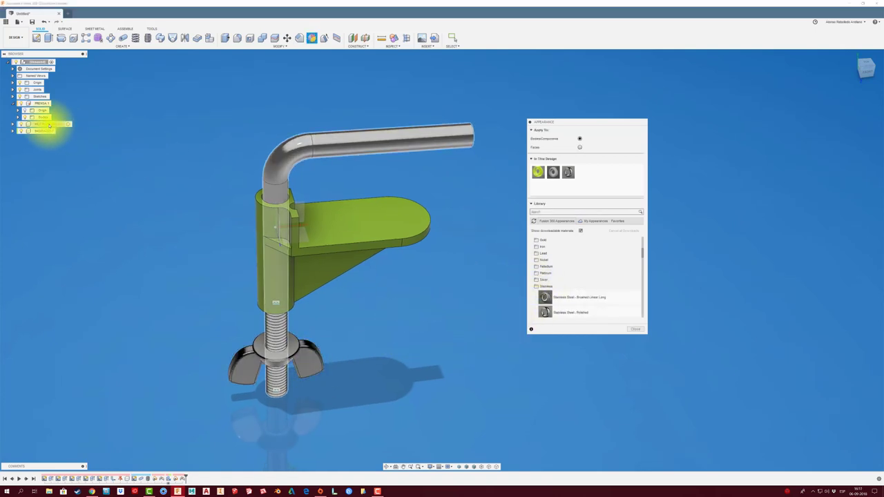
pyautogui.click(630, 329)
# Open the threaded rod component's physical material library and browse the Metal materials.
pyautogui.rightClick(58, 125)
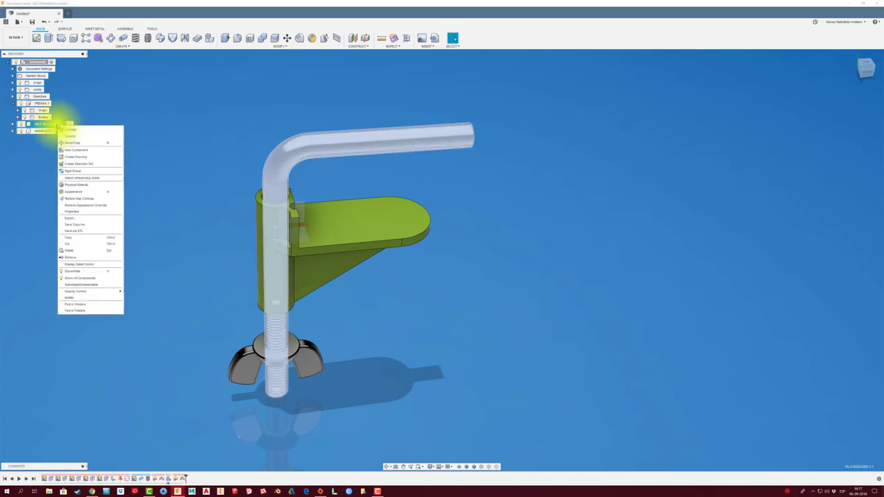
pyautogui.click(95, 185)
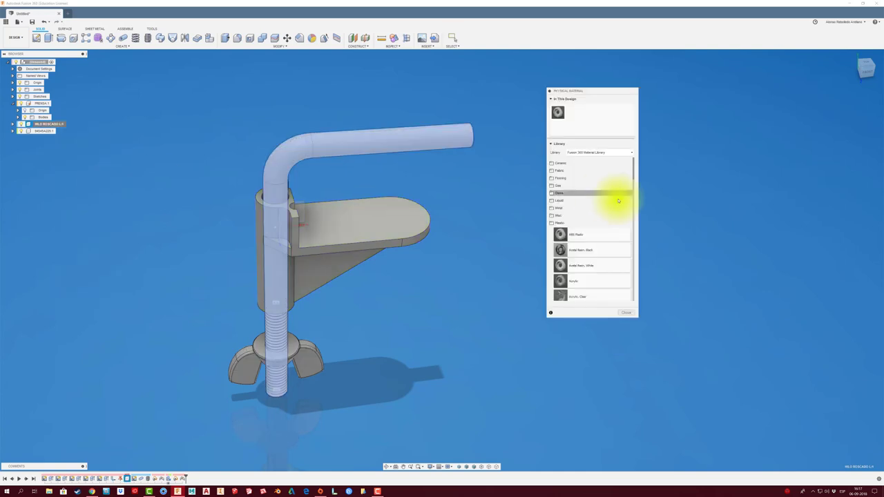
pyautogui.click(569, 209)
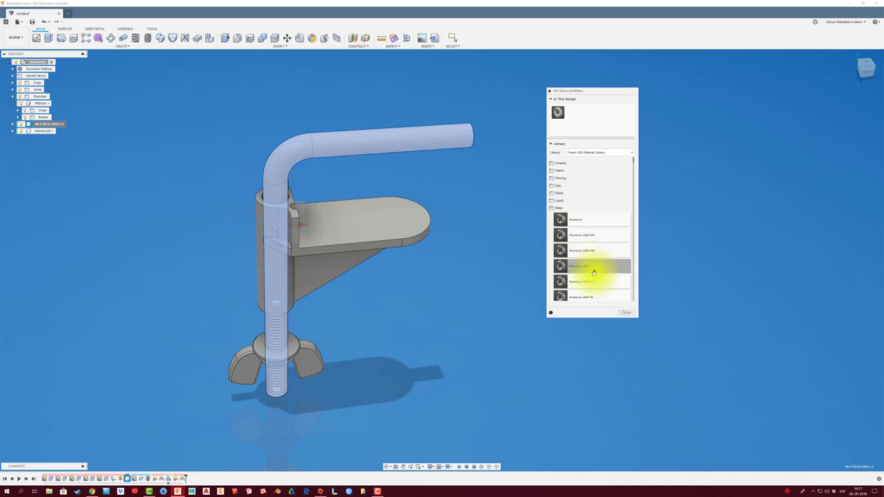
pyautogui.scroll(-3, 592, 269)
pyautogui.scroll(-3, 596, 280)
pyautogui.scroll(-4, 596, 279)
pyautogui.scroll(-2, 592, 282)
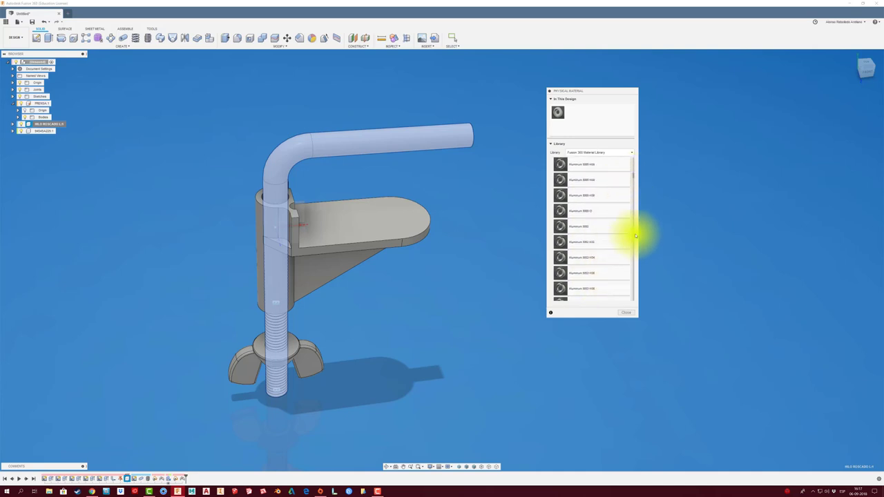
pyautogui.scroll(-5, 625, 286)
pyautogui.scroll(-3, 625, 286)
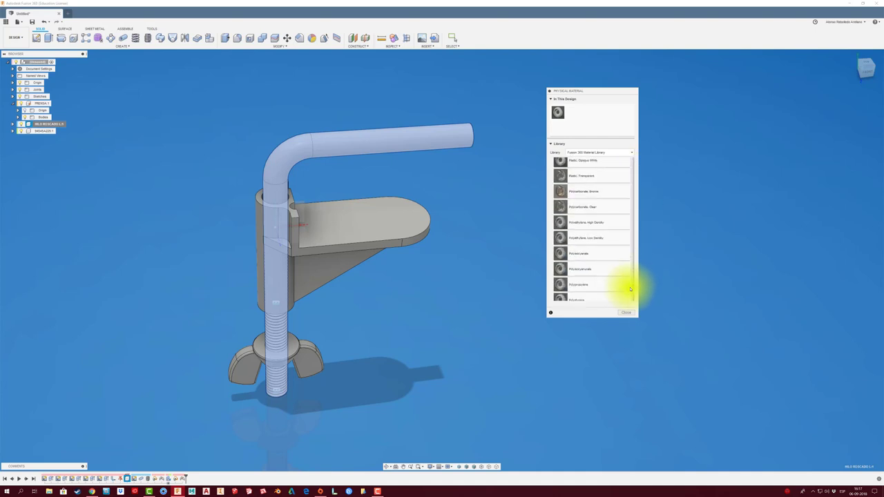
pyautogui.scroll(-3, 625, 285)
pyautogui.scroll(-3, 630, 292)
pyautogui.scroll(-3, 631, 292)
pyautogui.scroll(-3, 630, 294)
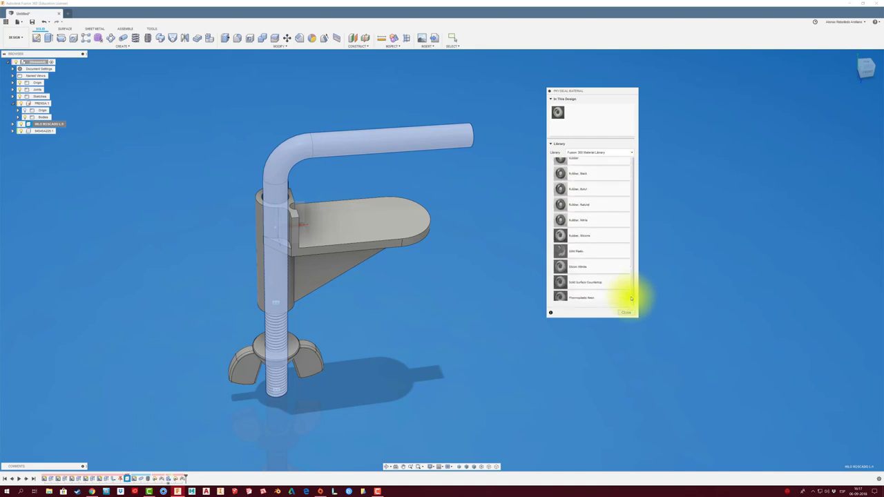
pyautogui.scroll(-3, 630, 295)
pyautogui.scroll(-3, 631, 298)
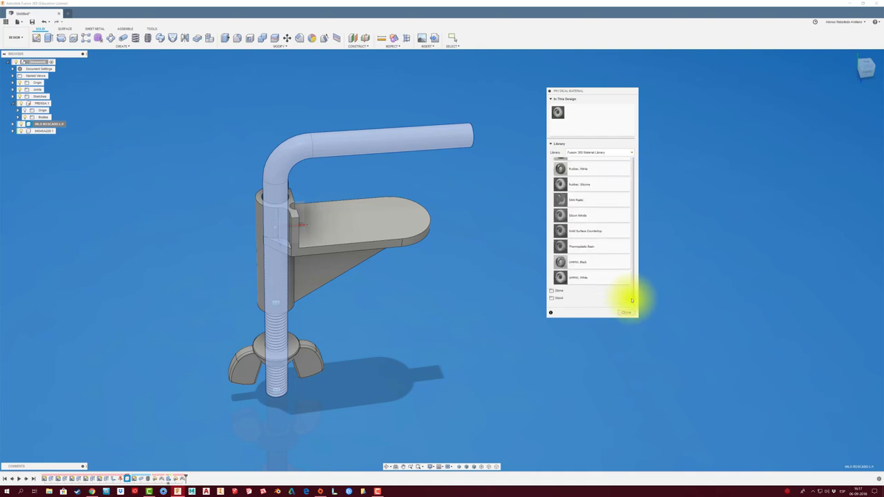
pyautogui.scroll(3, 592, 247)
pyautogui.scroll(2, 594, 245)
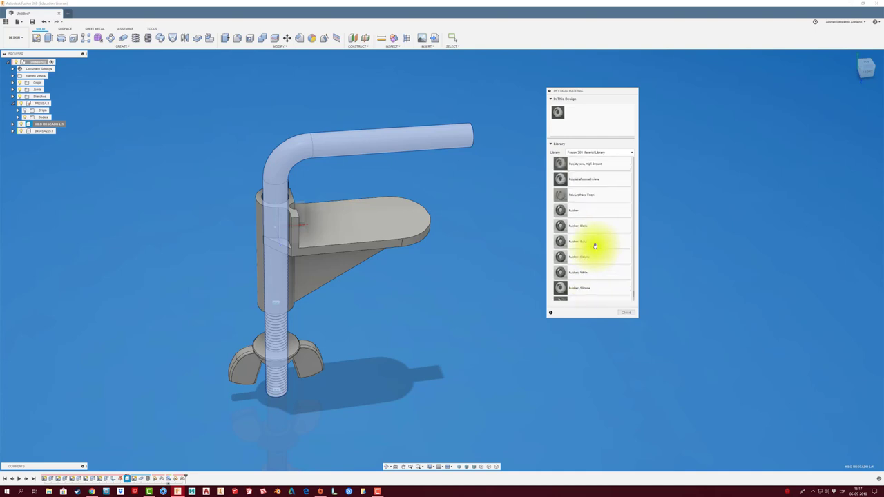
pyautogui.scroll(2, 595, 245)
pyautogui.scroll(2, 594, 245)
pyautogui.scroll(2, 595, 246)
pyautogui.scroll(2, 594, 245)
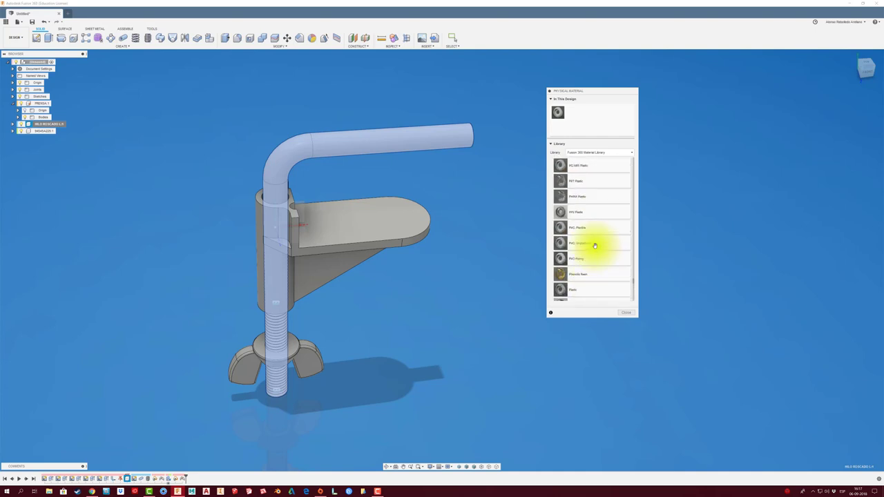
pyautogui.scroll(2, 595, 245)
pyautogui.scroll(2, 594, 244)
pyautogui.scroll(2, 594, 245)
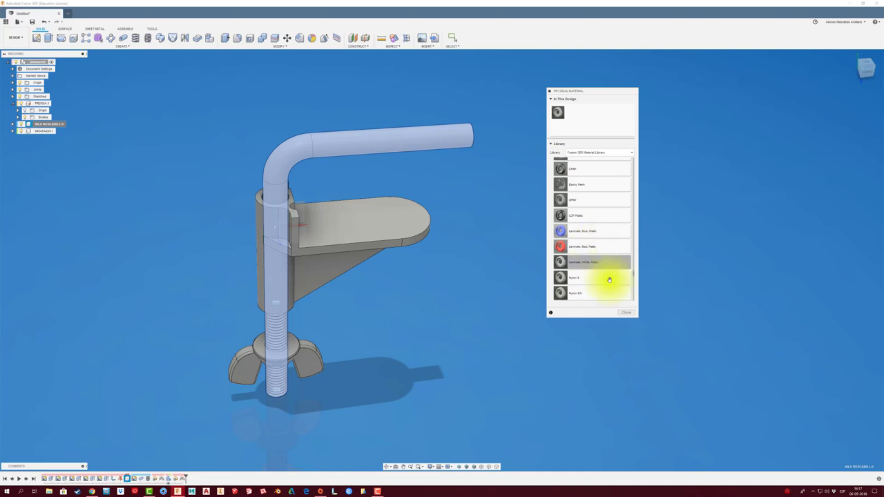
pyautogui.scroll(2, 627, 275)
pyautogui.scroll(2, 629, 270)
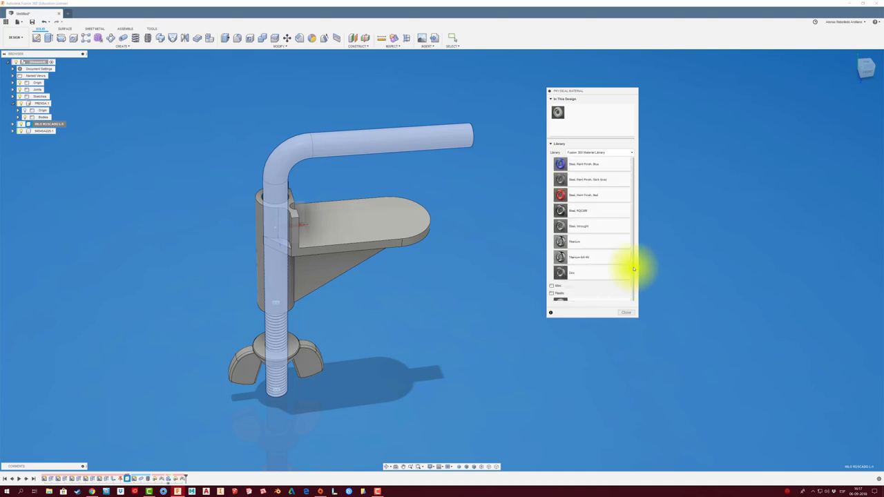
pyautogui.scroll(-1, 633, 269)
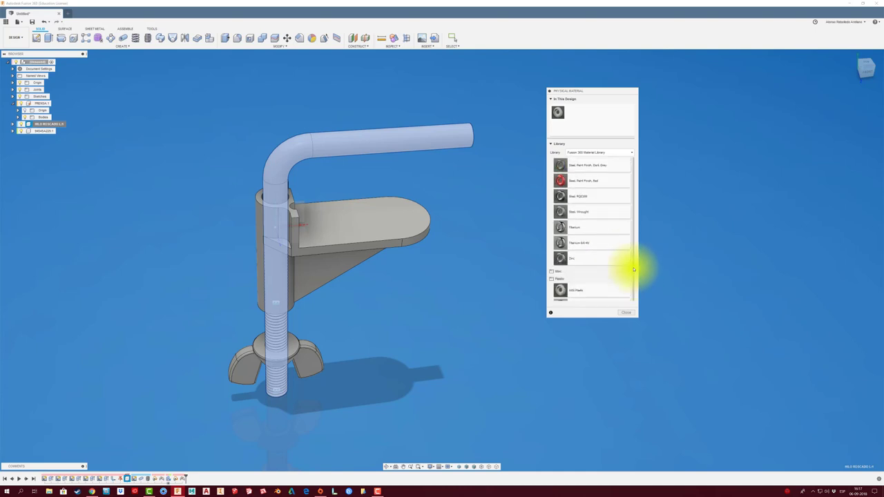
pyautogui.scroll(1, 633, 268)
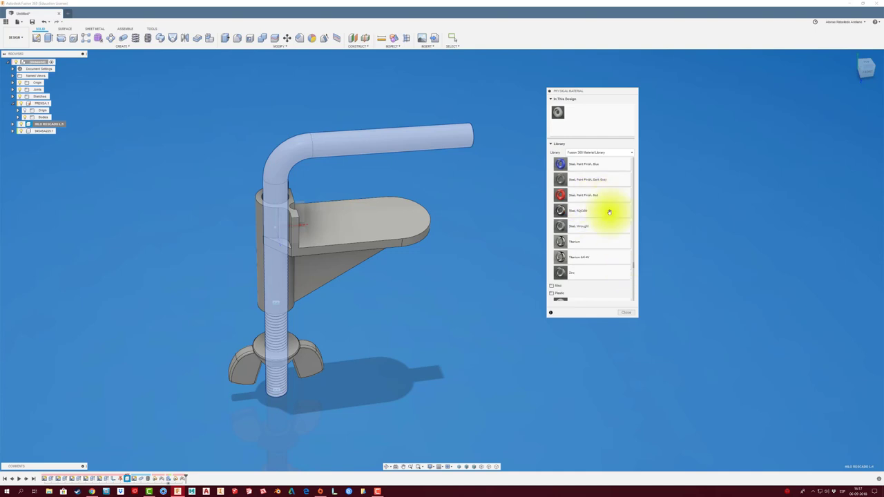
pyautogui.scroll(1, 606, 235)
pyautogui.scroll(2, 606, 235)
pyautogui.scroll(2, 605, 234)
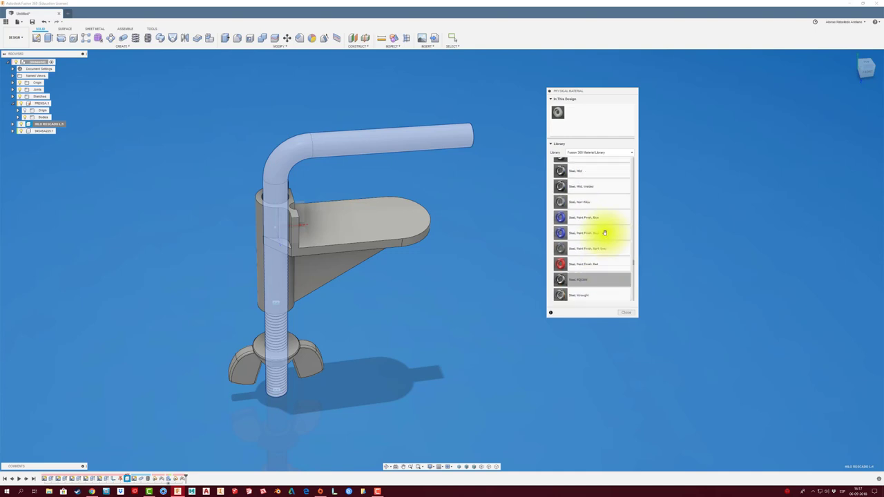
pyautogui.scroll(1, 604, 233)
pyautogui.scroll(2, 604, 232)
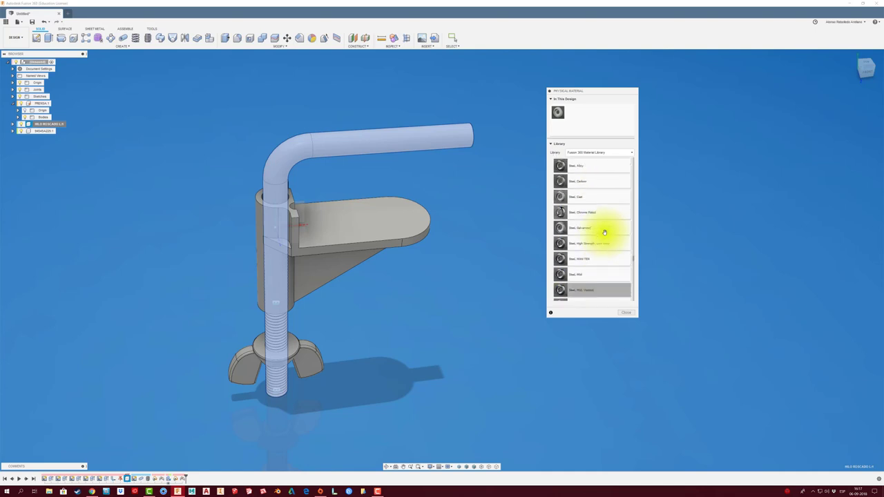
pyautogui.scroll(2, 604, 233)
pyautogui.scroll(2, 604, 233)
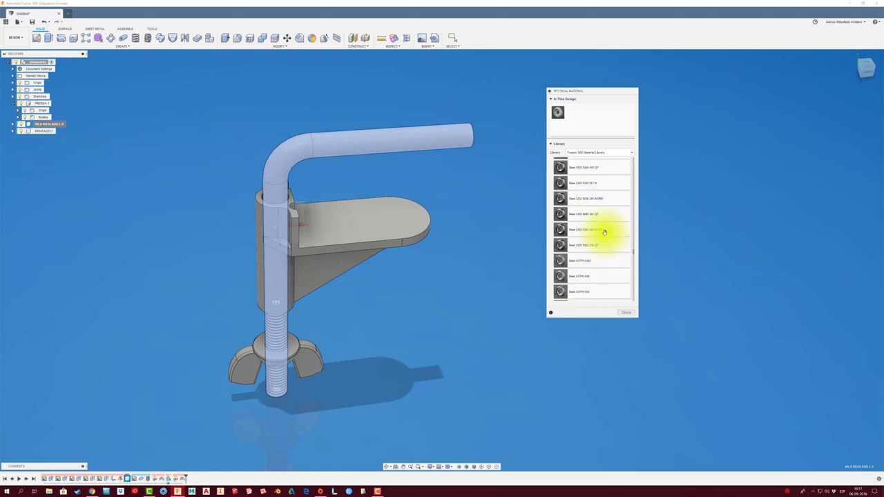
pyautogui.scroll(2, 604, 233)
pyautogui.scroll(2, 604, 233)
pyautogui.scroll(2, 605, 233)
pyautogui.scroll(2, 610, 232)
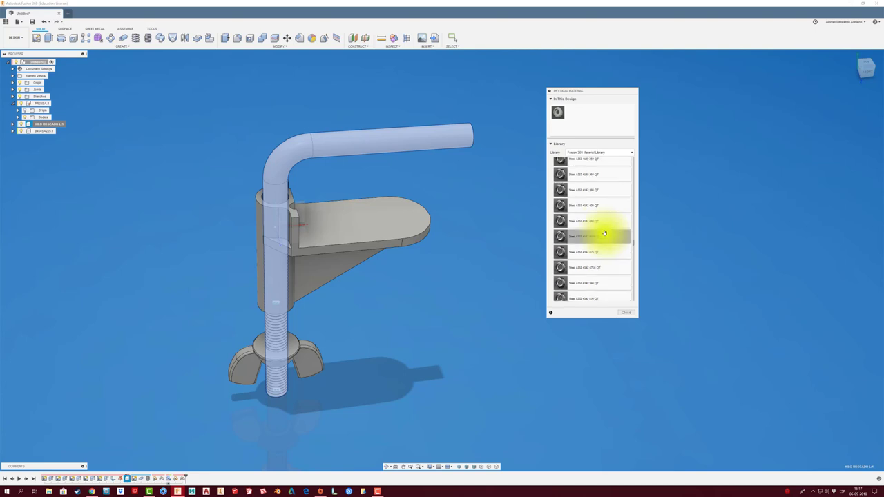
pyautogui.scroll(2, 609, 233)
pyautogui.scroll(2, 613, 242)
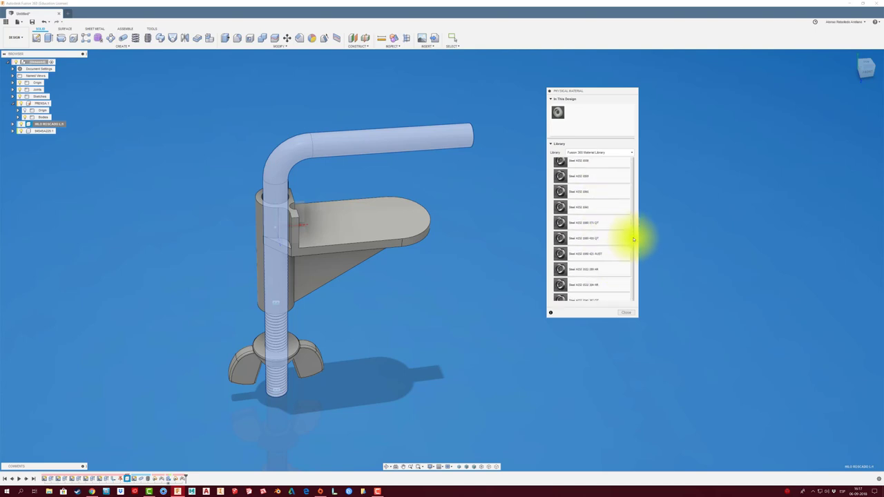
pyautogui.scroll(2, 630, 236)
pyautogui.scroll(2, 633, 236)
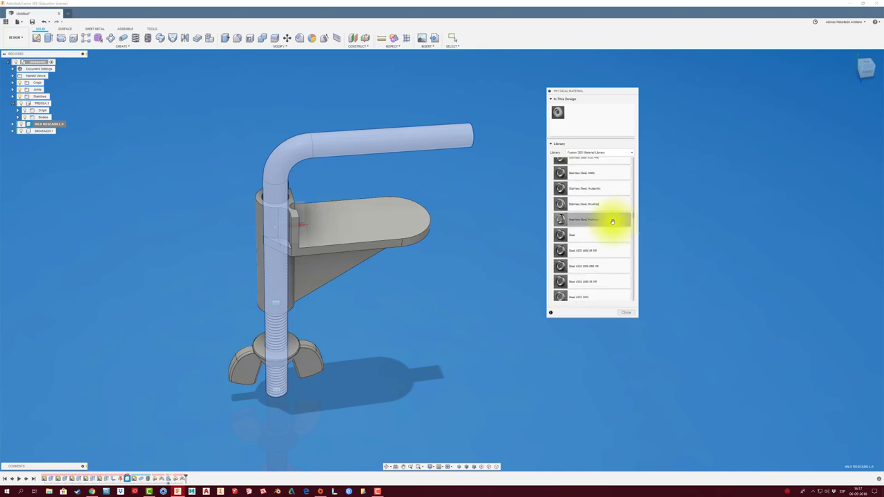
# Assign Stainless Steel, Polished to the handle tube and Steel to the wing nut.
pyautogui.moveTo(573, 219); pyautogui.dragTo(573, 195)
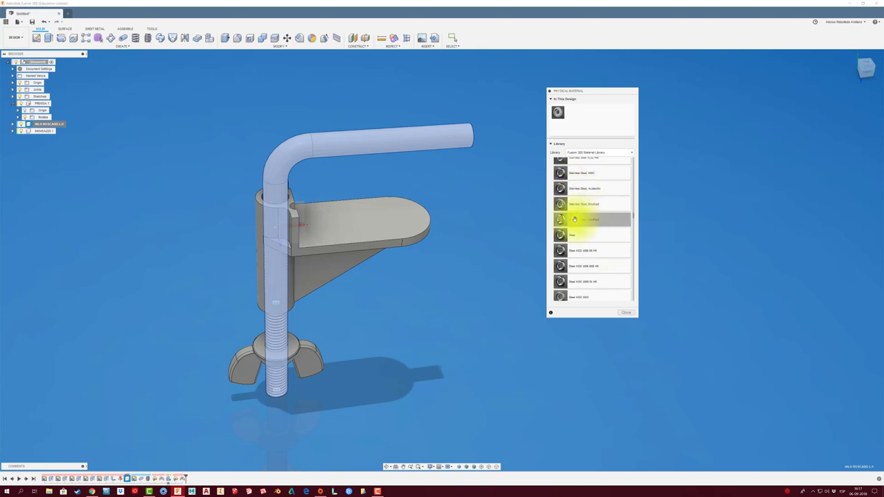
pyautogui.moveTo(574, 220); pyautogui.dragTo(416, 140)
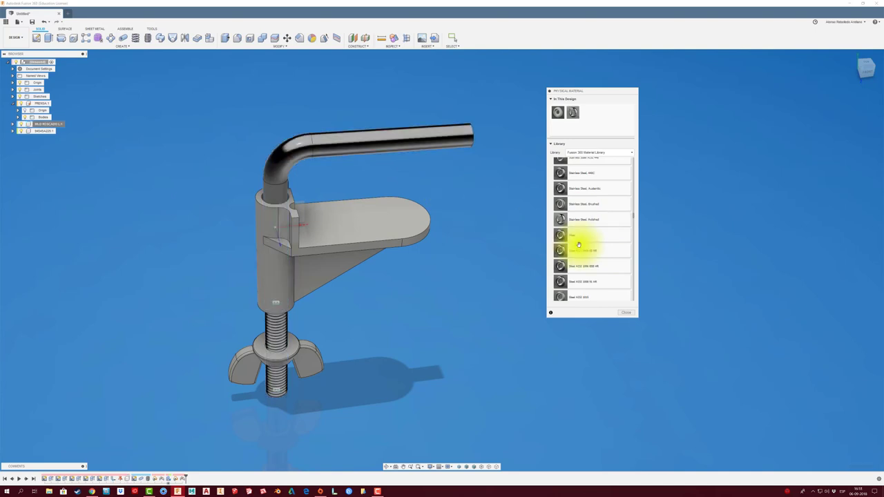
pyautogui.moveTo(578, 245); pyautogui.dragTo(311, 357)
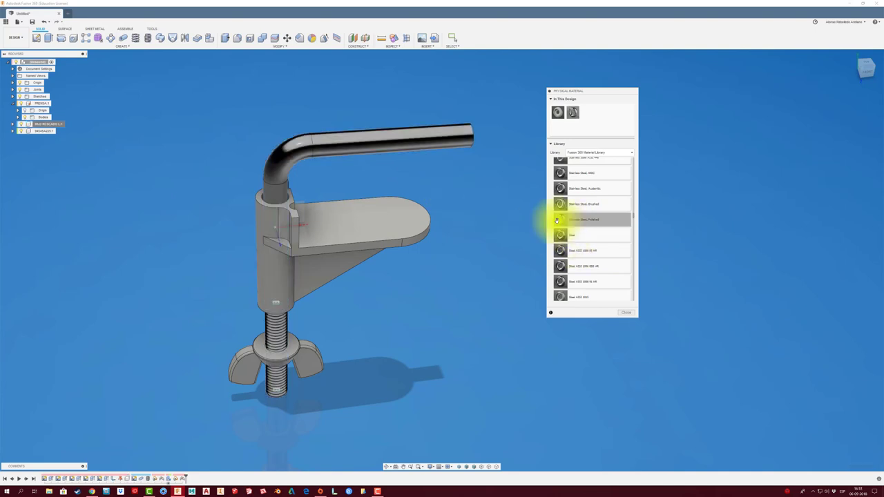
# Close the material panel and save the design as 'PRENSA SACAPUNTA' in the HOUSING and PLASTIC PART project.
pyautogui.click(624, 312)
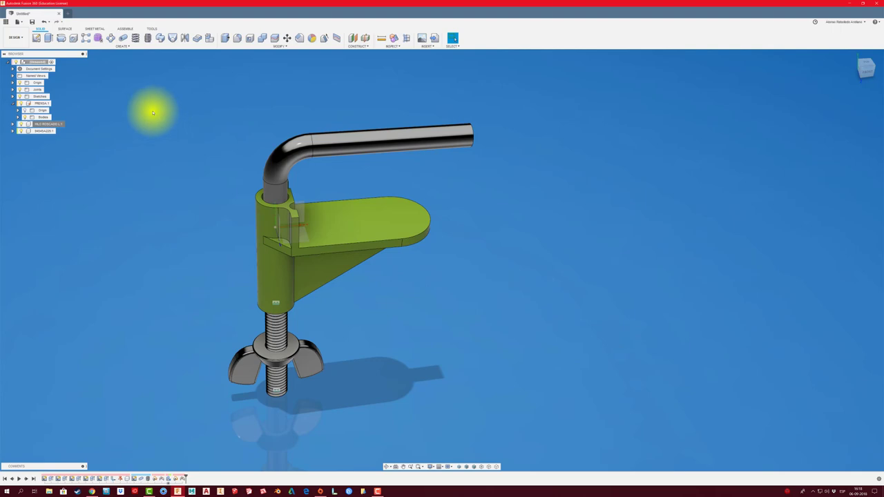
pyautogui.click(32, 22)
pyautogui.write('PRENSA SACAPUNTA')
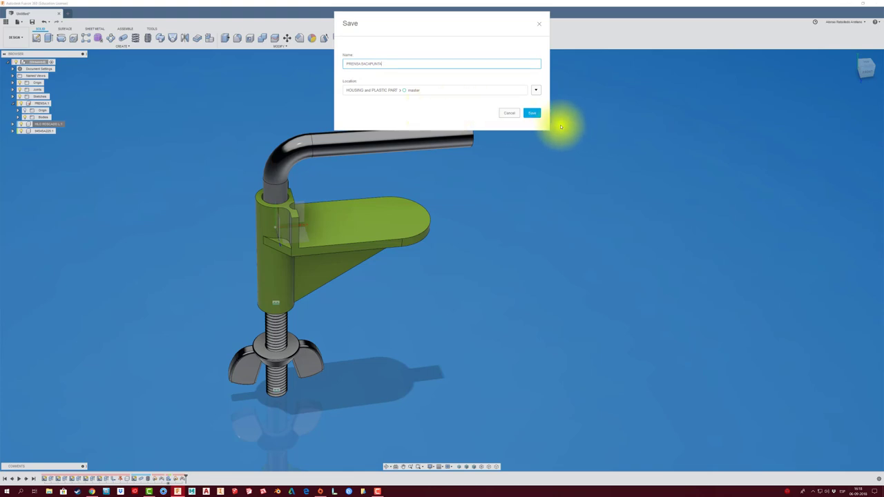
pyautogui.click(533, 113)
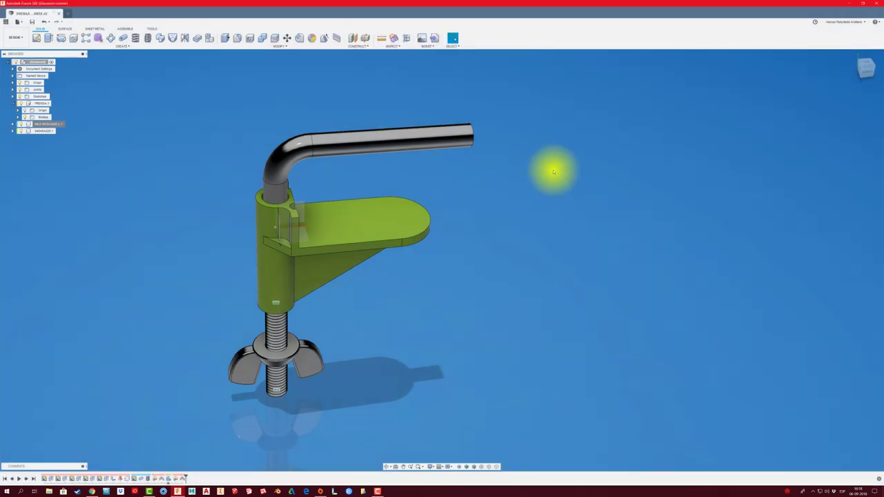